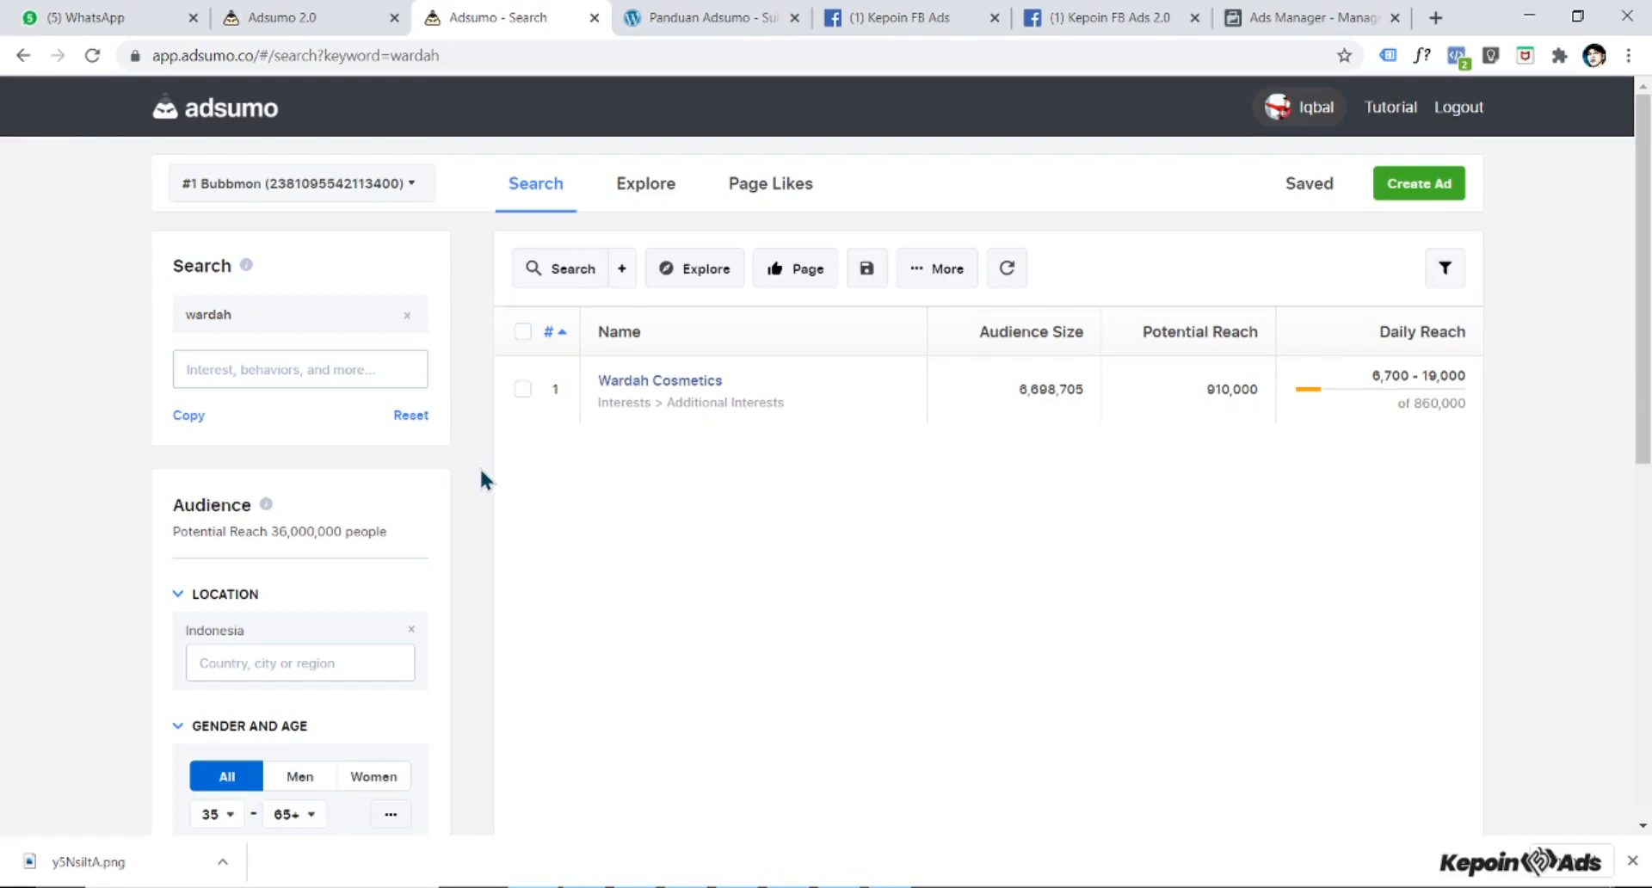
- Select the saved collection "Ngulik Produk Kosmetik A" and return to the interest search
left_click(1326, 204)
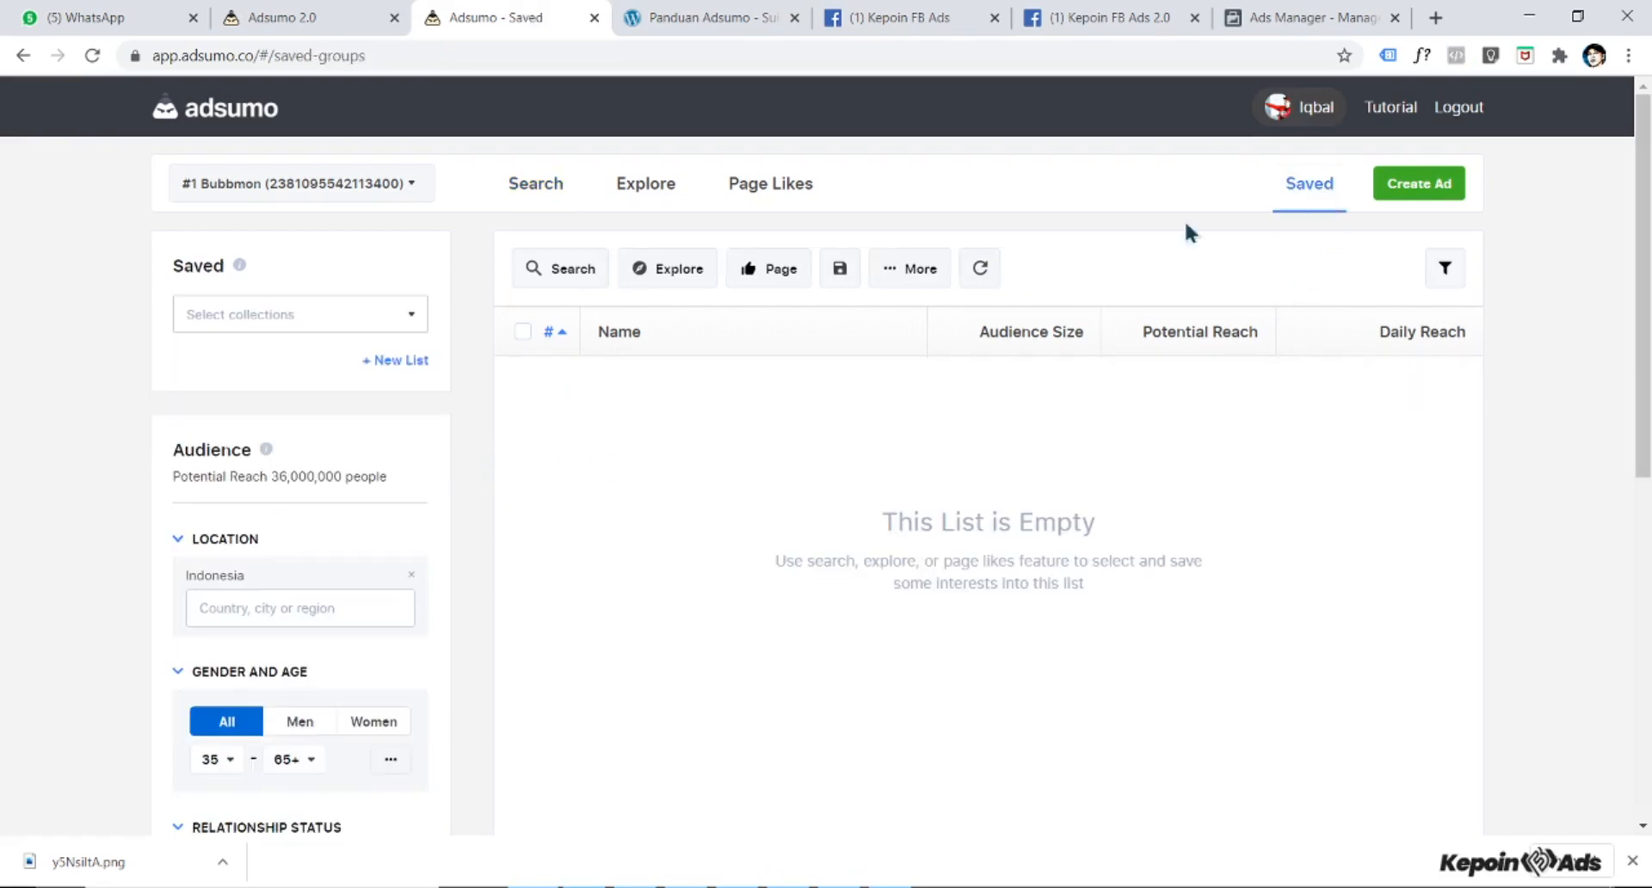
left_click(317, 318)
scroll(325, 435, "down", 1)
scroll(325, 439, "down", 1)
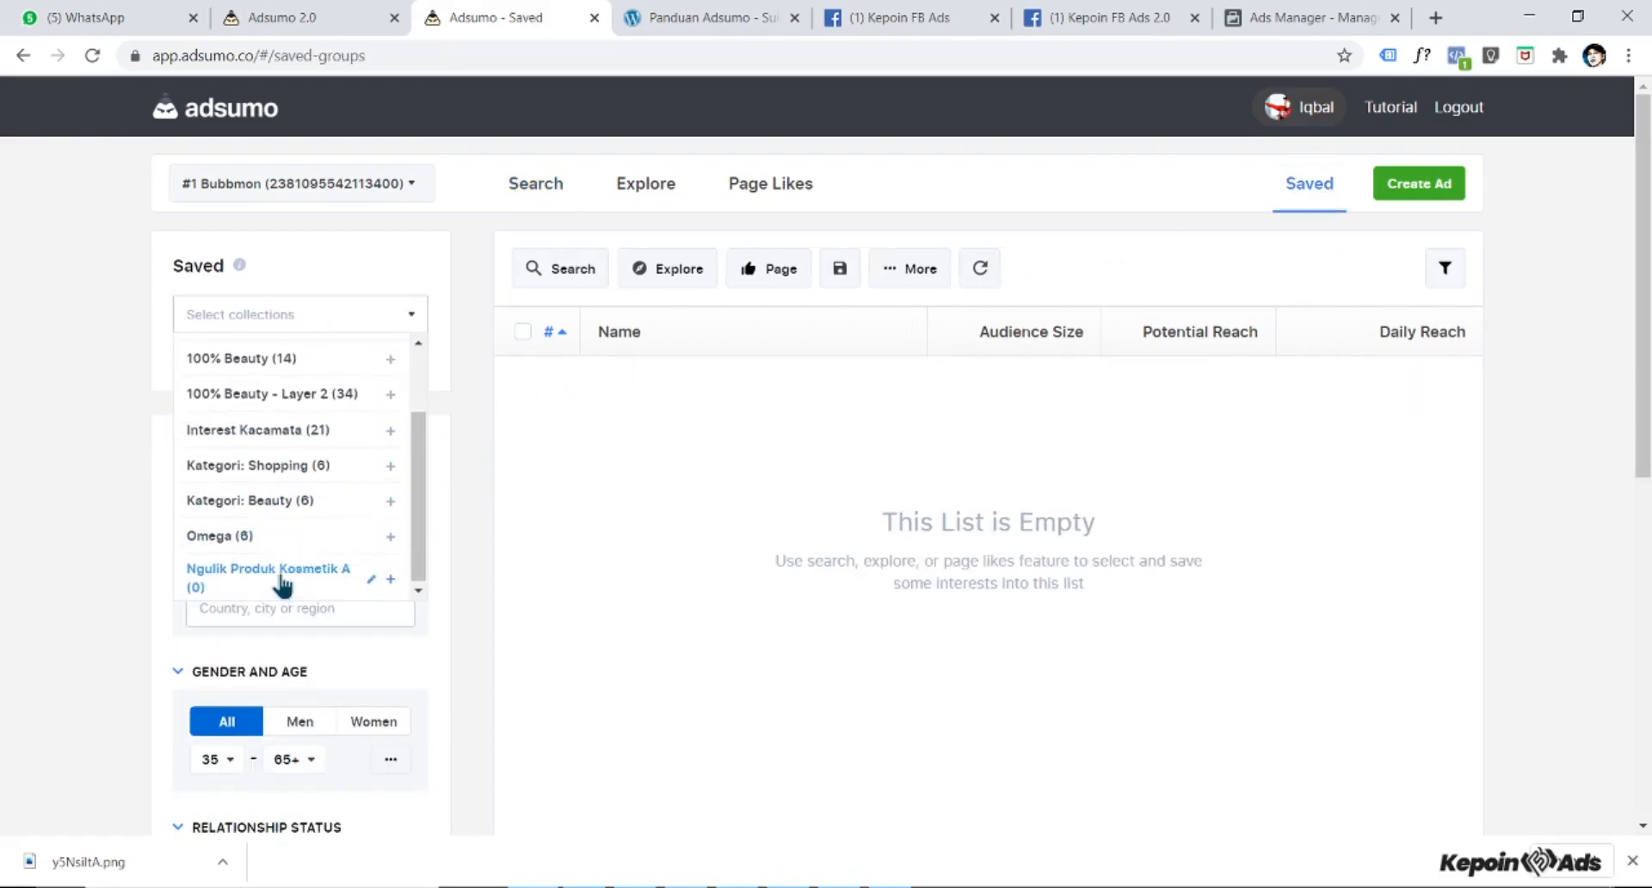
scroll(301, 572, "up", 1)
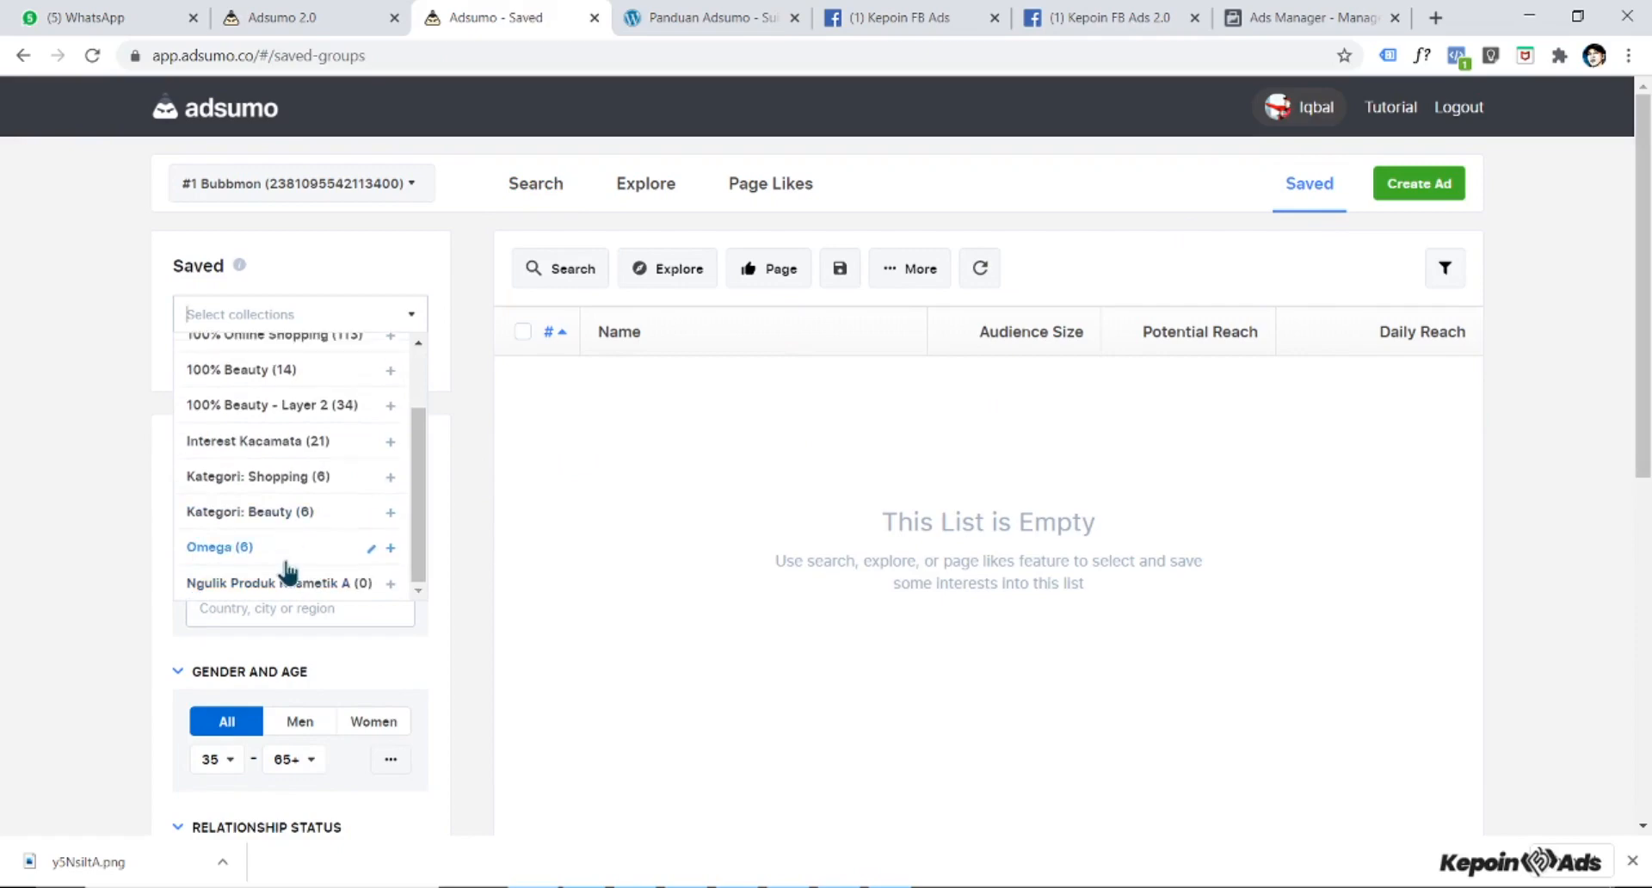
scroll(297, 572, "down", 1)
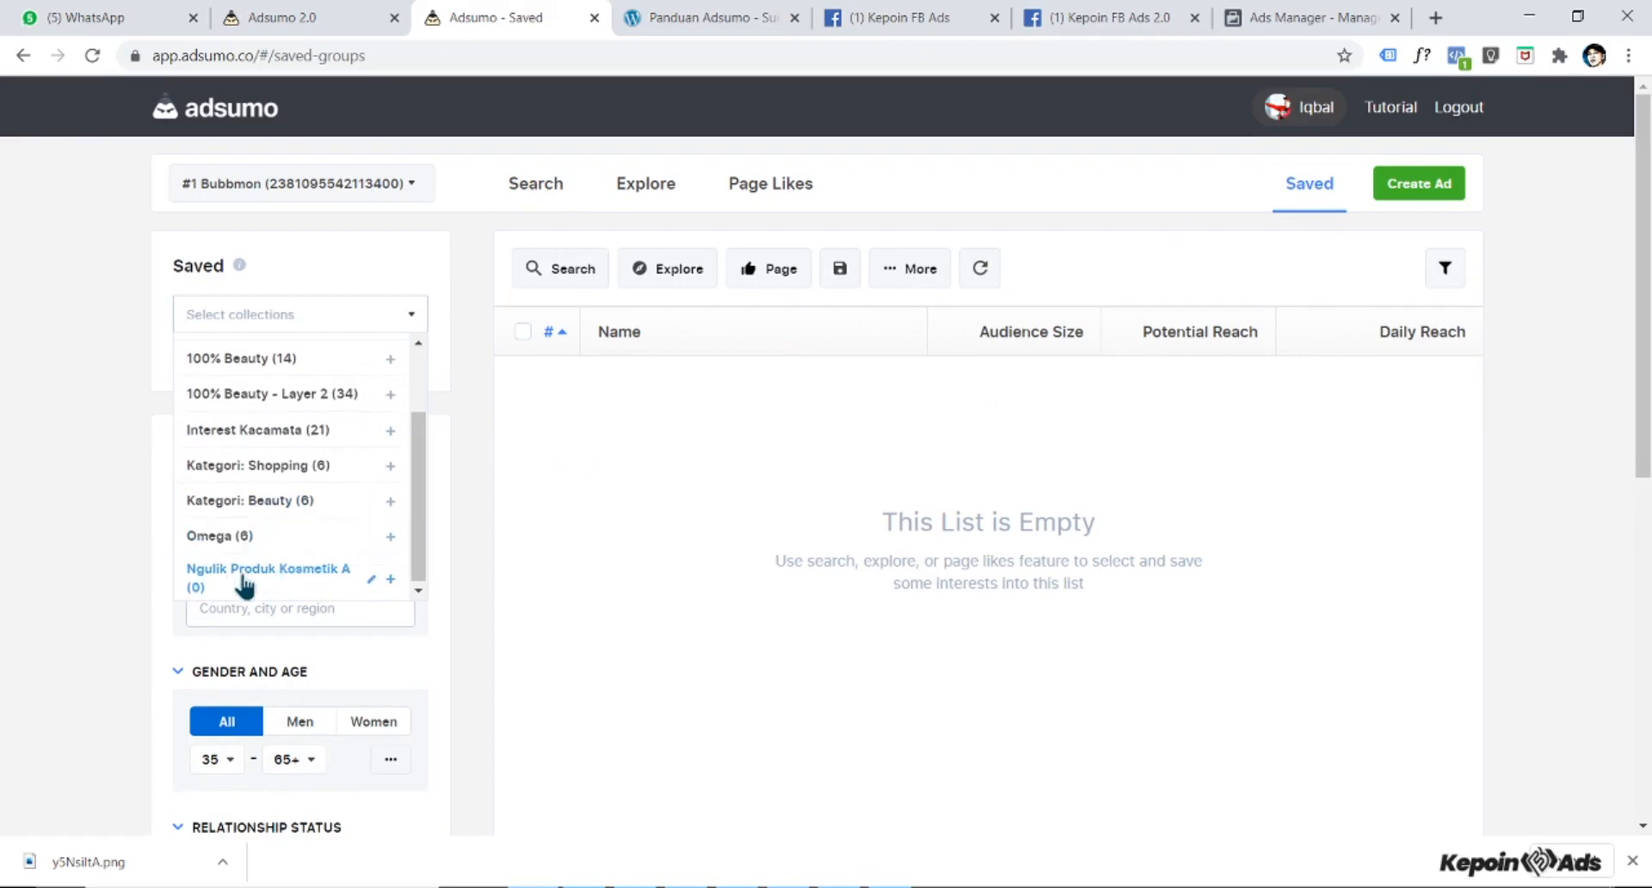
left_click(244, 578)
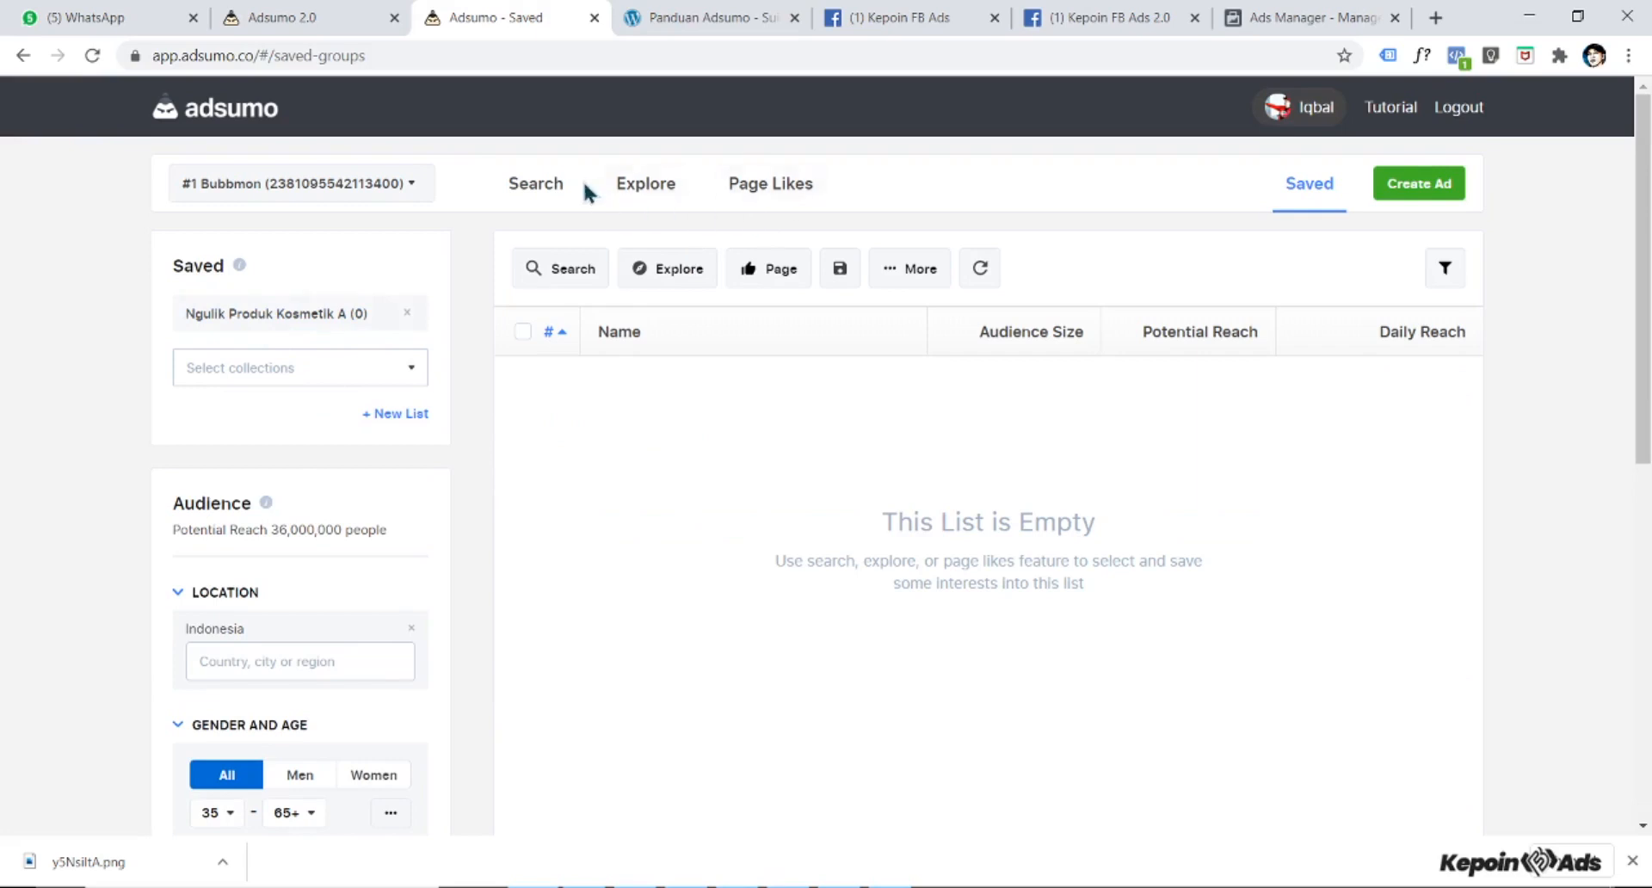
left_click(551, 184)
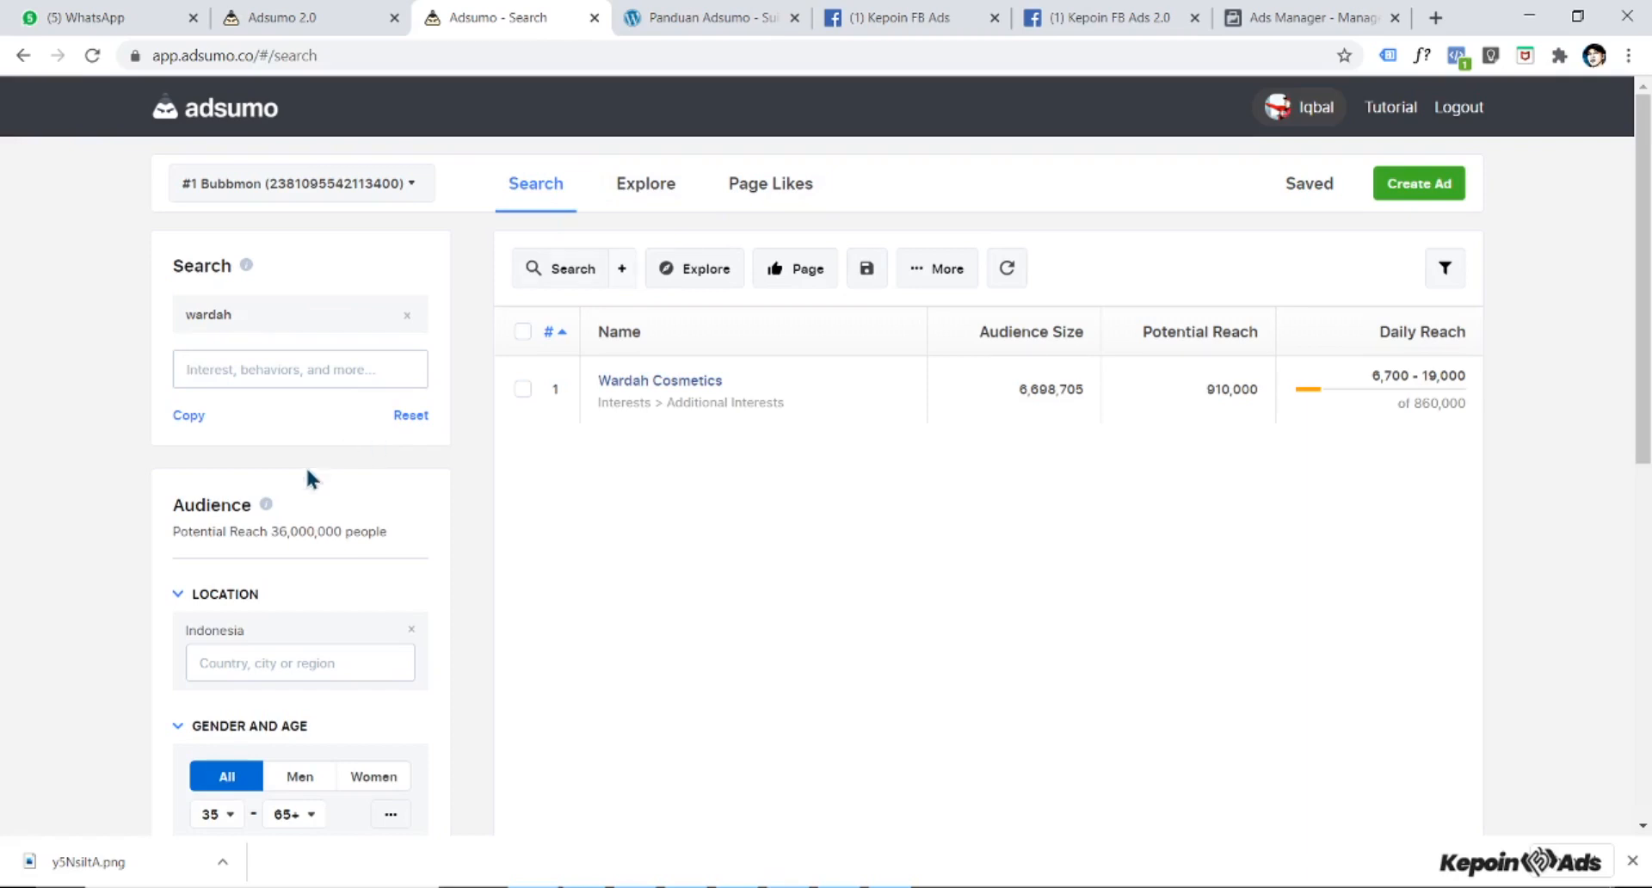
left_click(358, 365)
type("kosmetik")
double_click(293, 377)
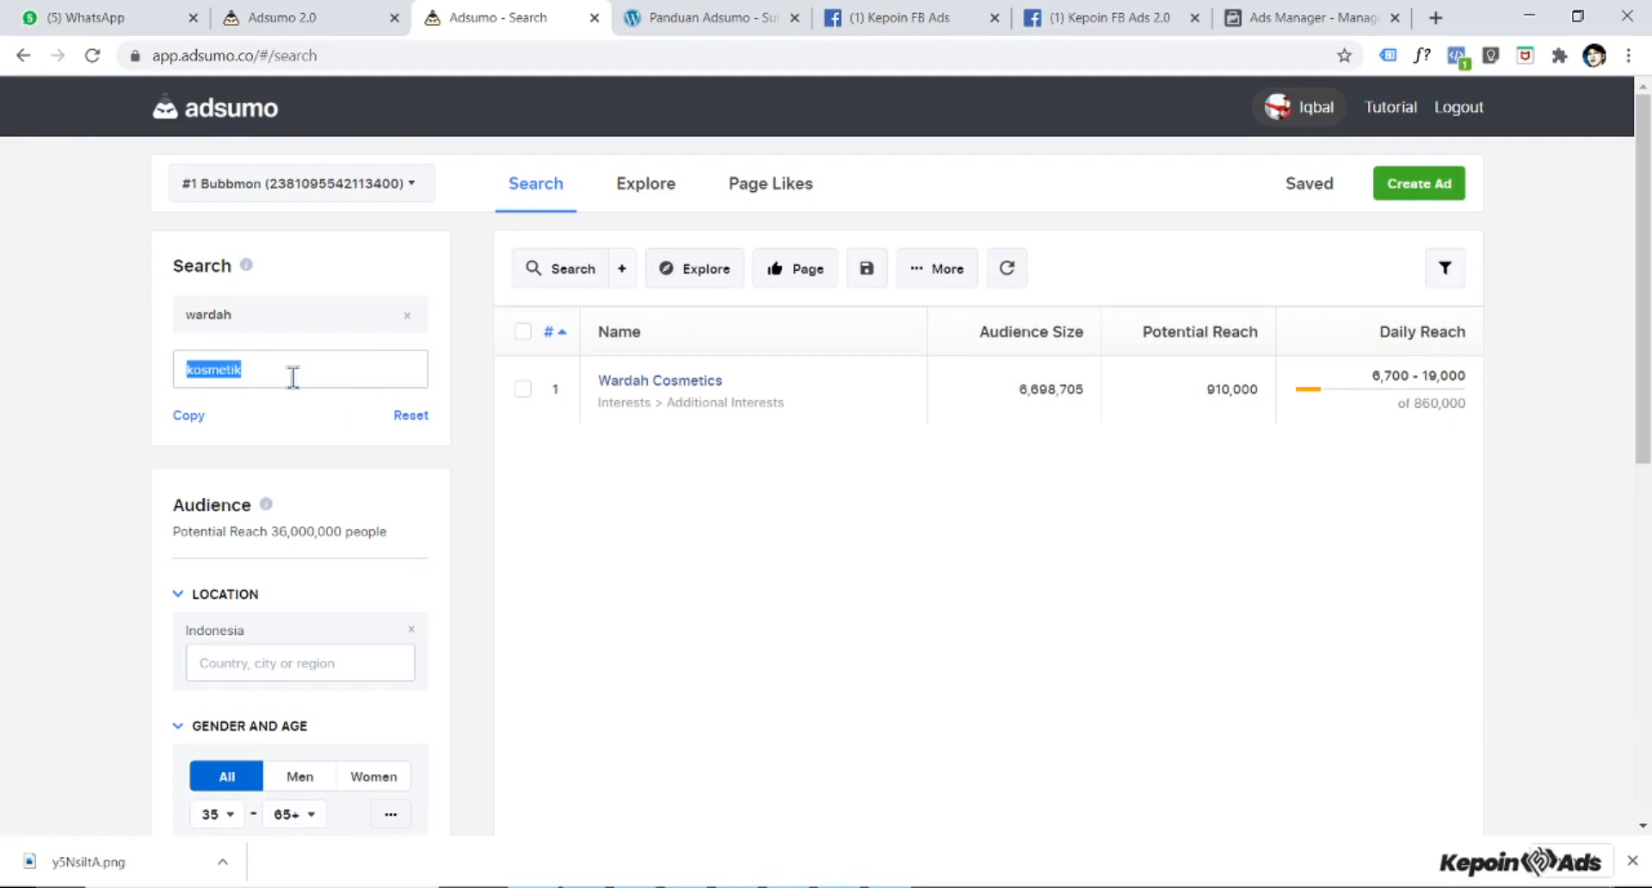
key("BackSpace")
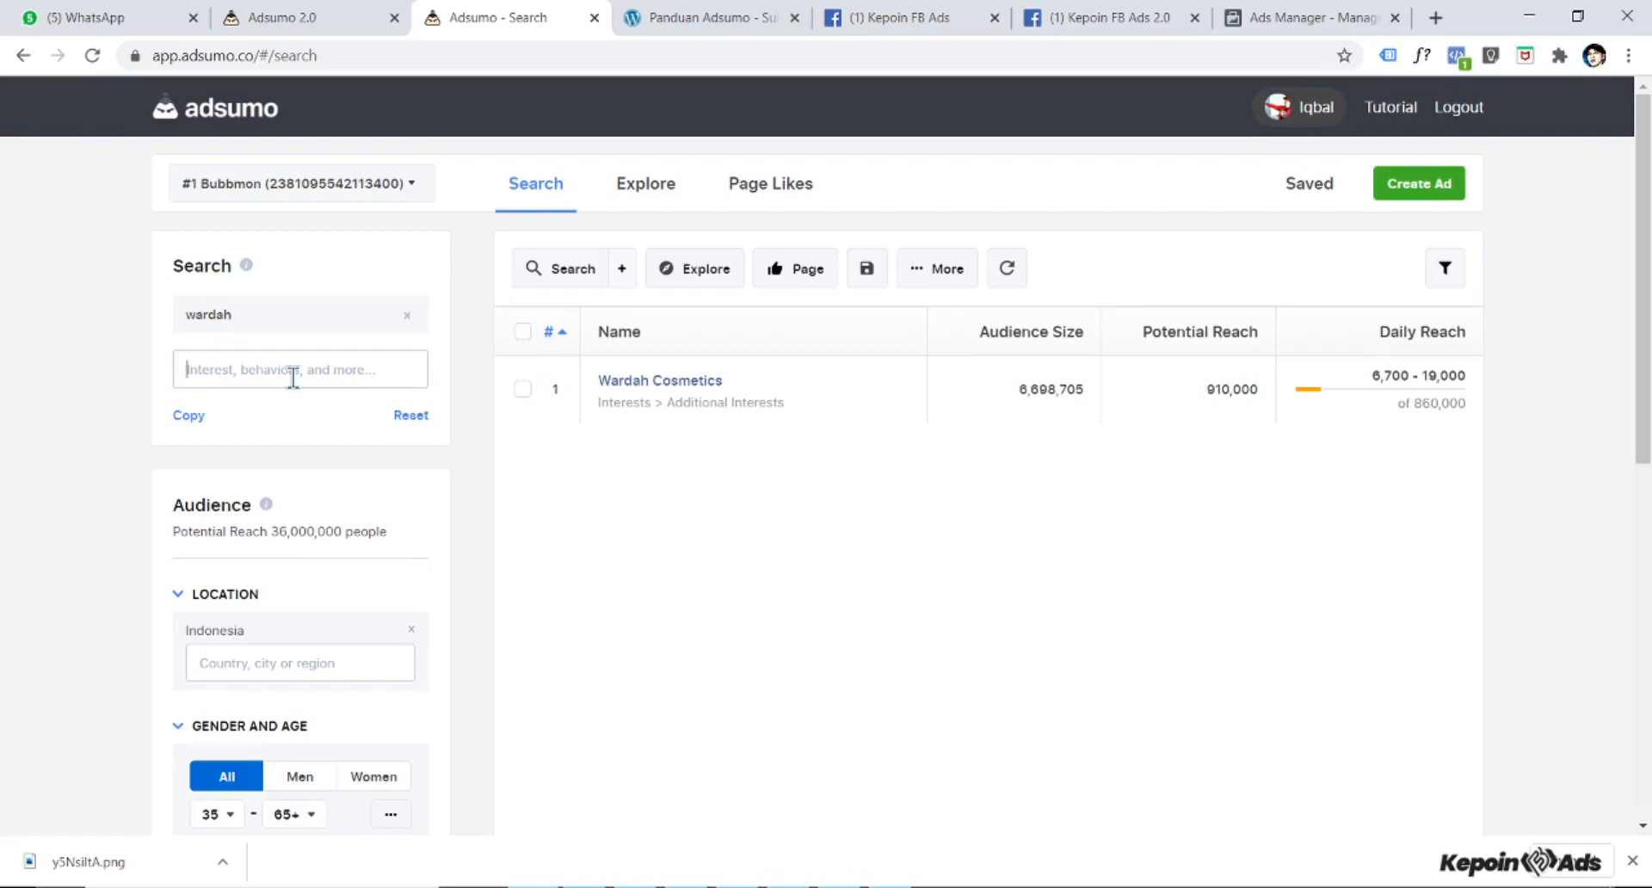
- Copy the keyword "wardah", reset the search keywords, and run the interest search for "wardah" again
double_click(217, 314)
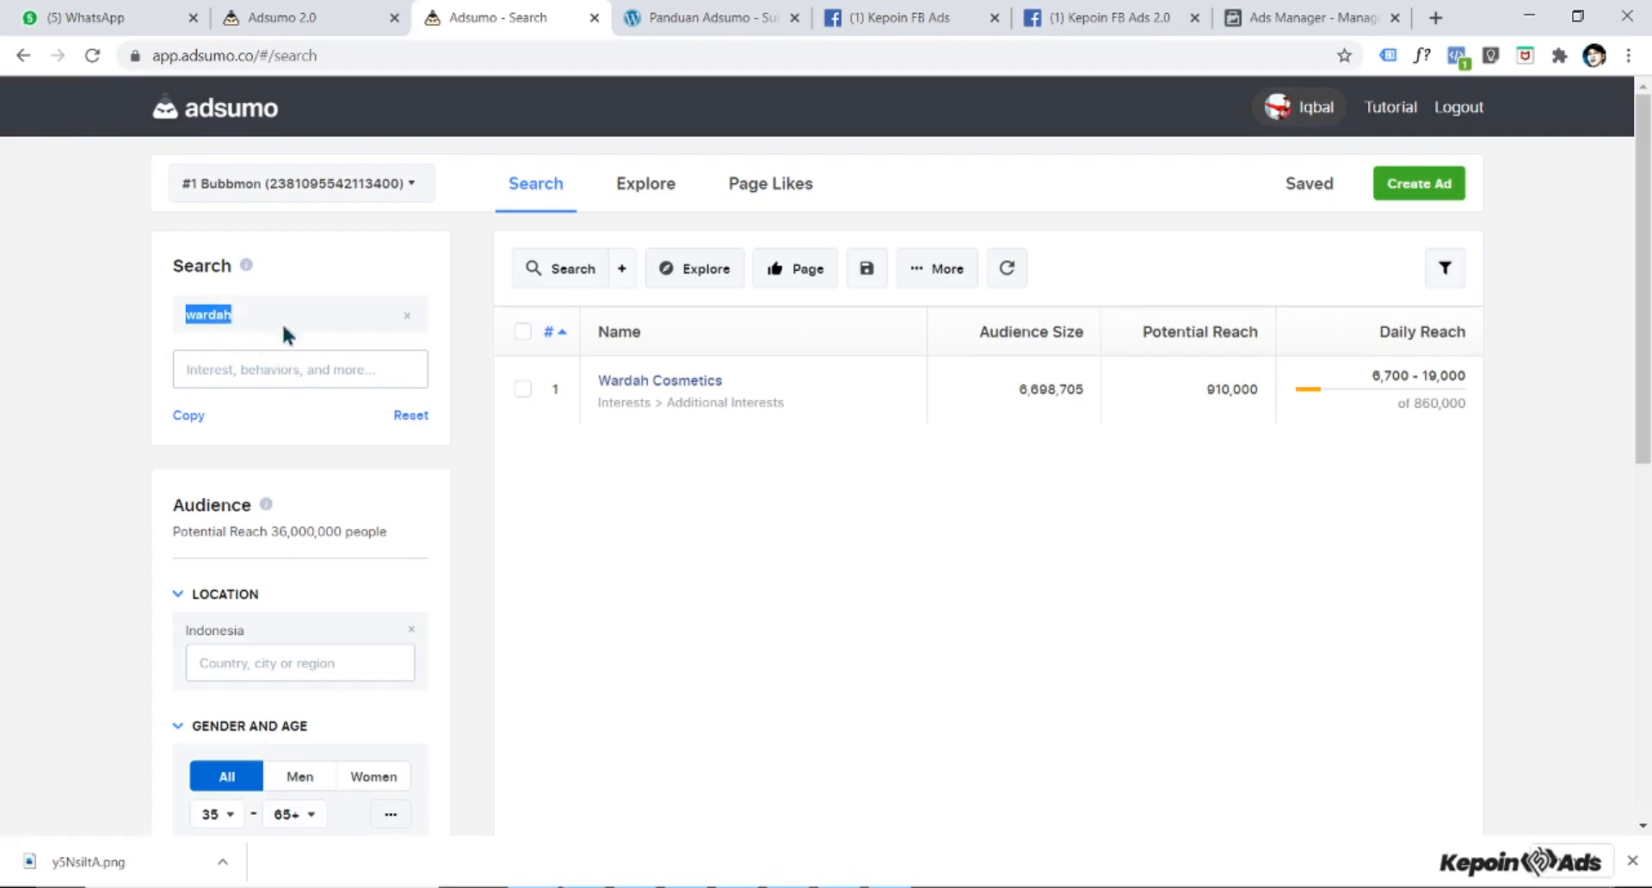
left_click(462, 458)
double_click(194, 315)
key("ctrl+c")
left_click(397, 414)
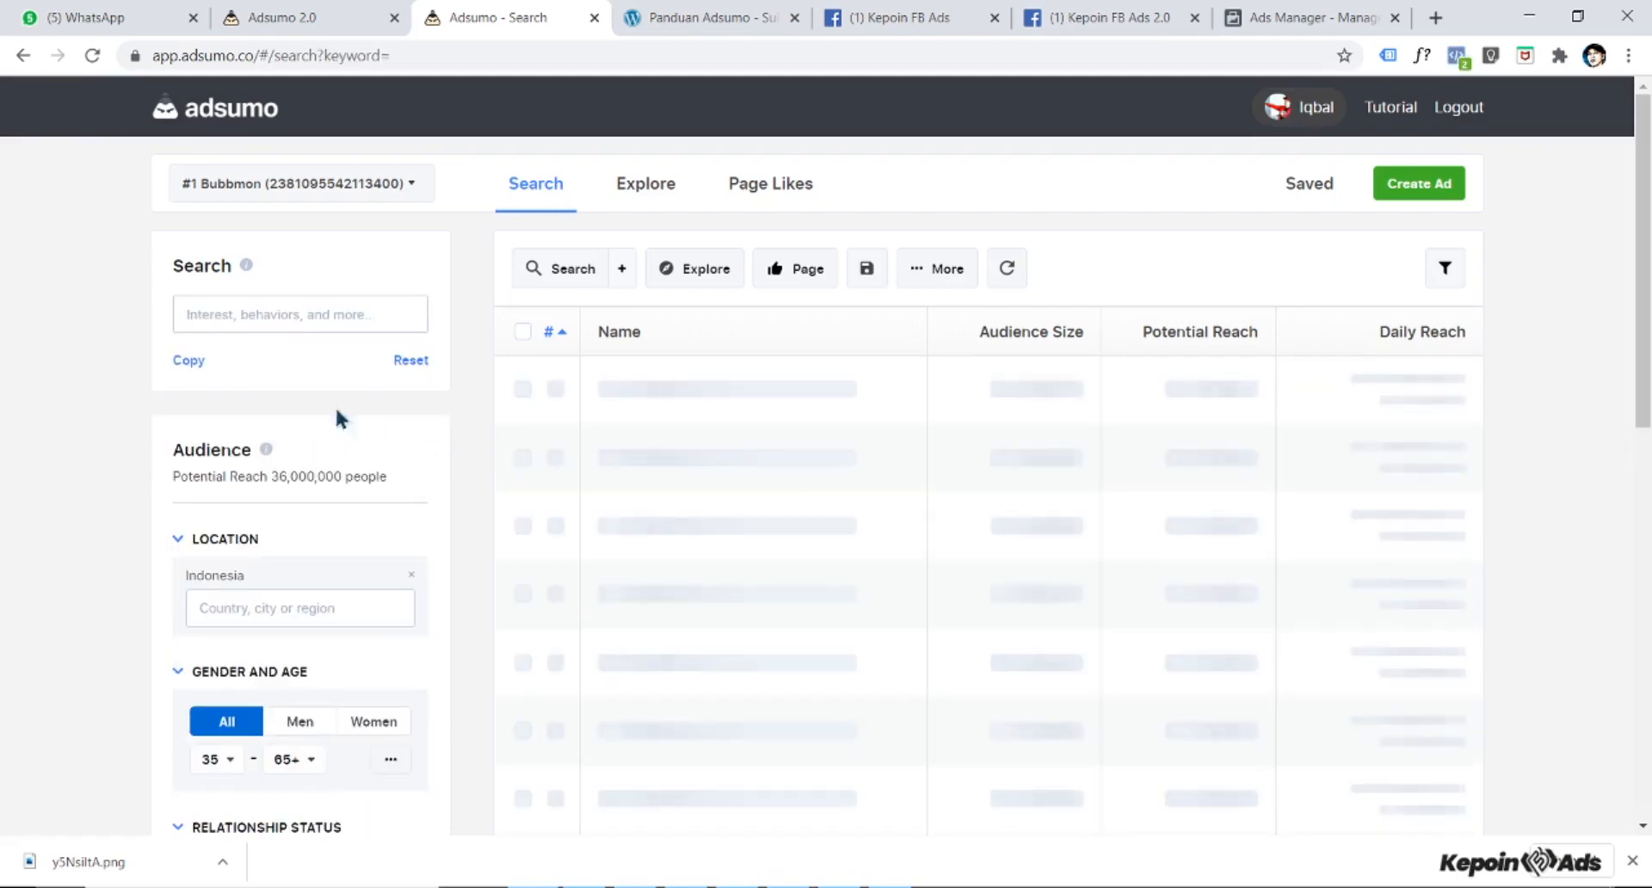
left_click(342, 314)
key("ctrl+v")
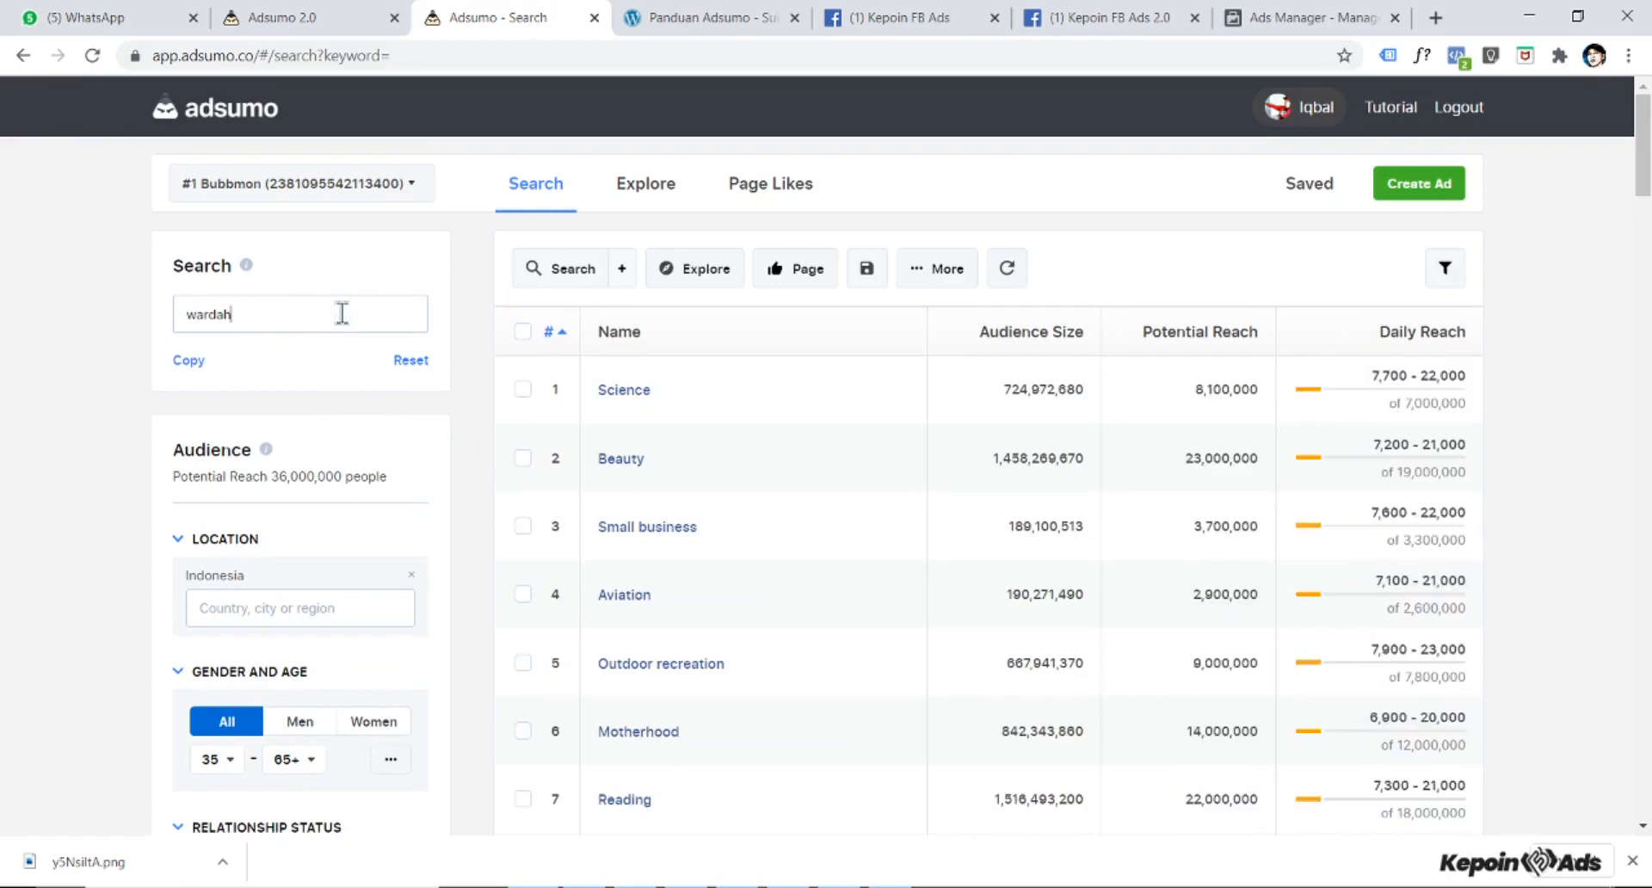
key("Return")
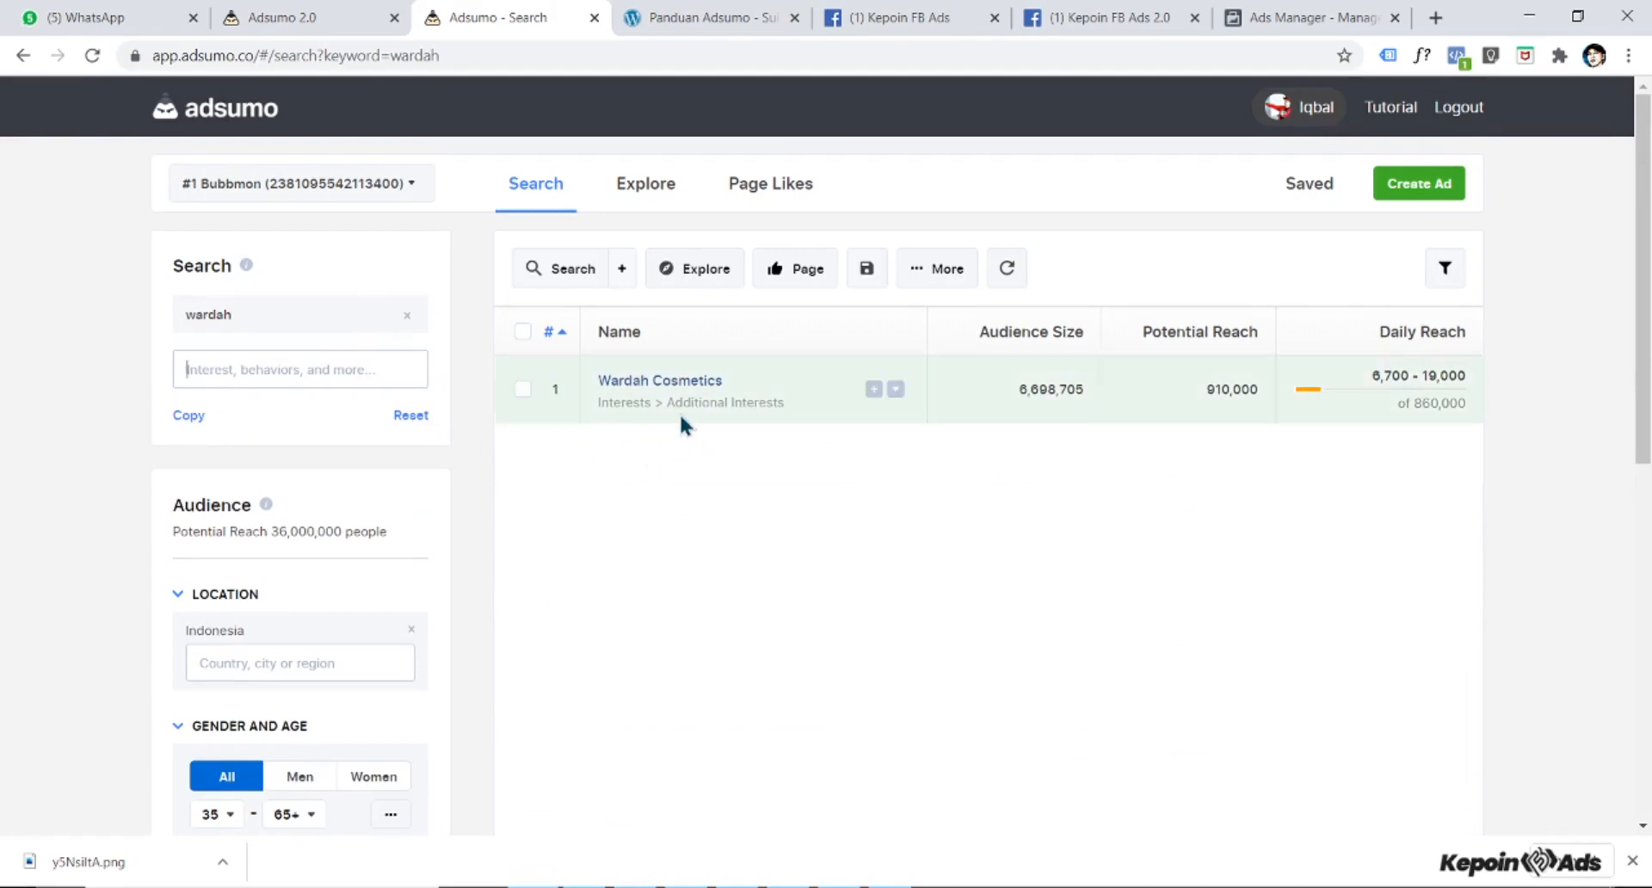
- Select the Wardah Cosmetics interest and set the audience's minimum age to 18
left_click(523, 392)
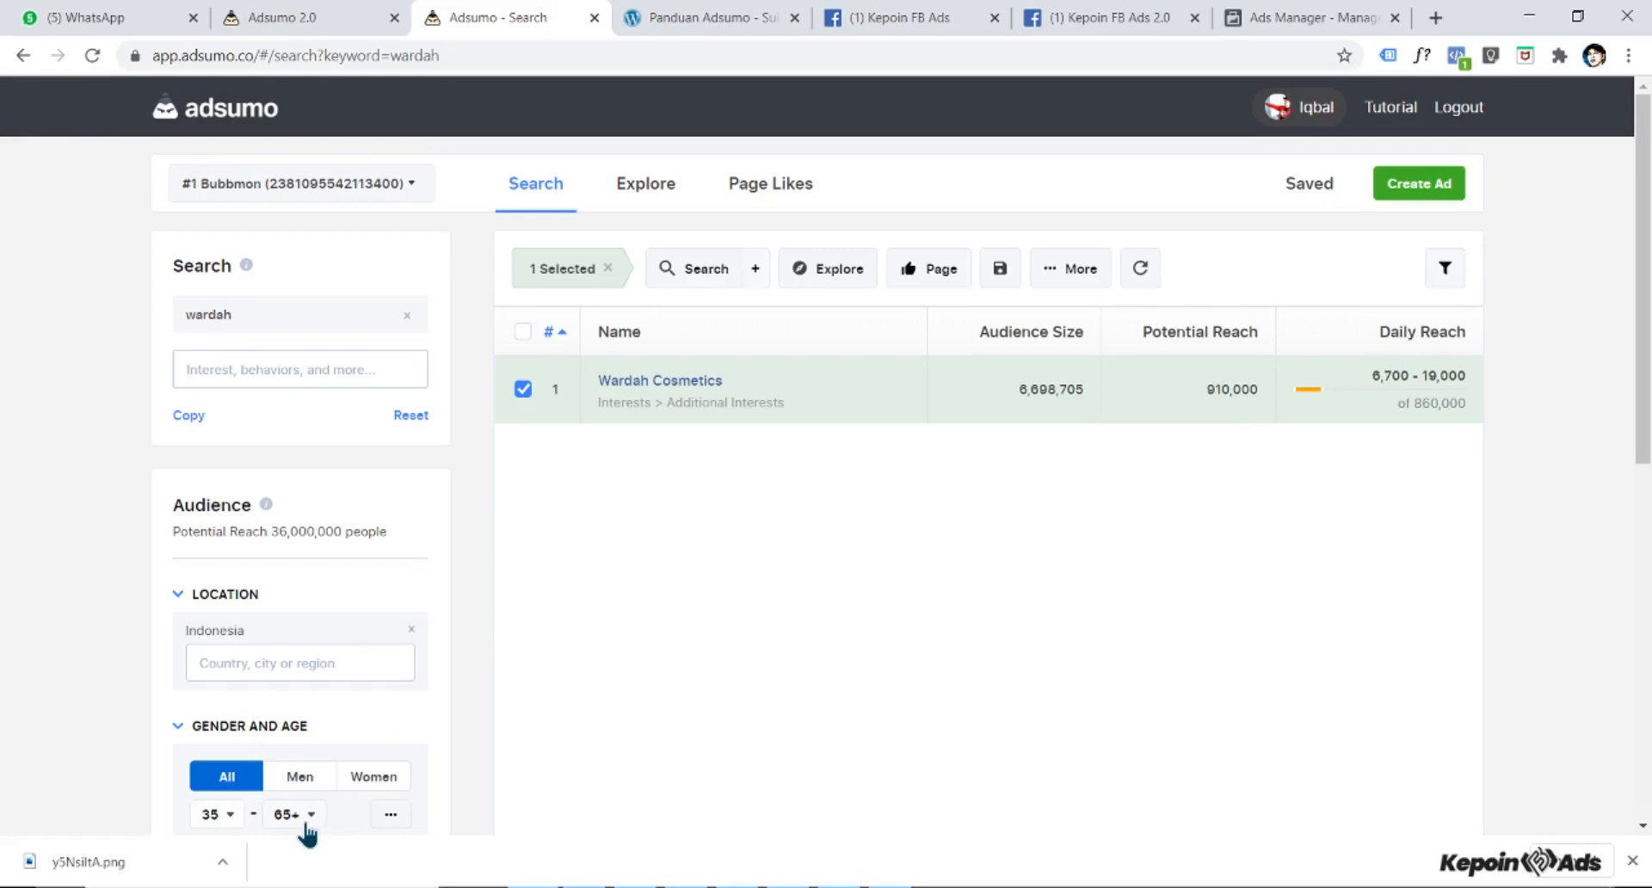
left_click(222, 816)
scroll(198, 689, "down", 4)
scroll(170, 679, "up", 1)
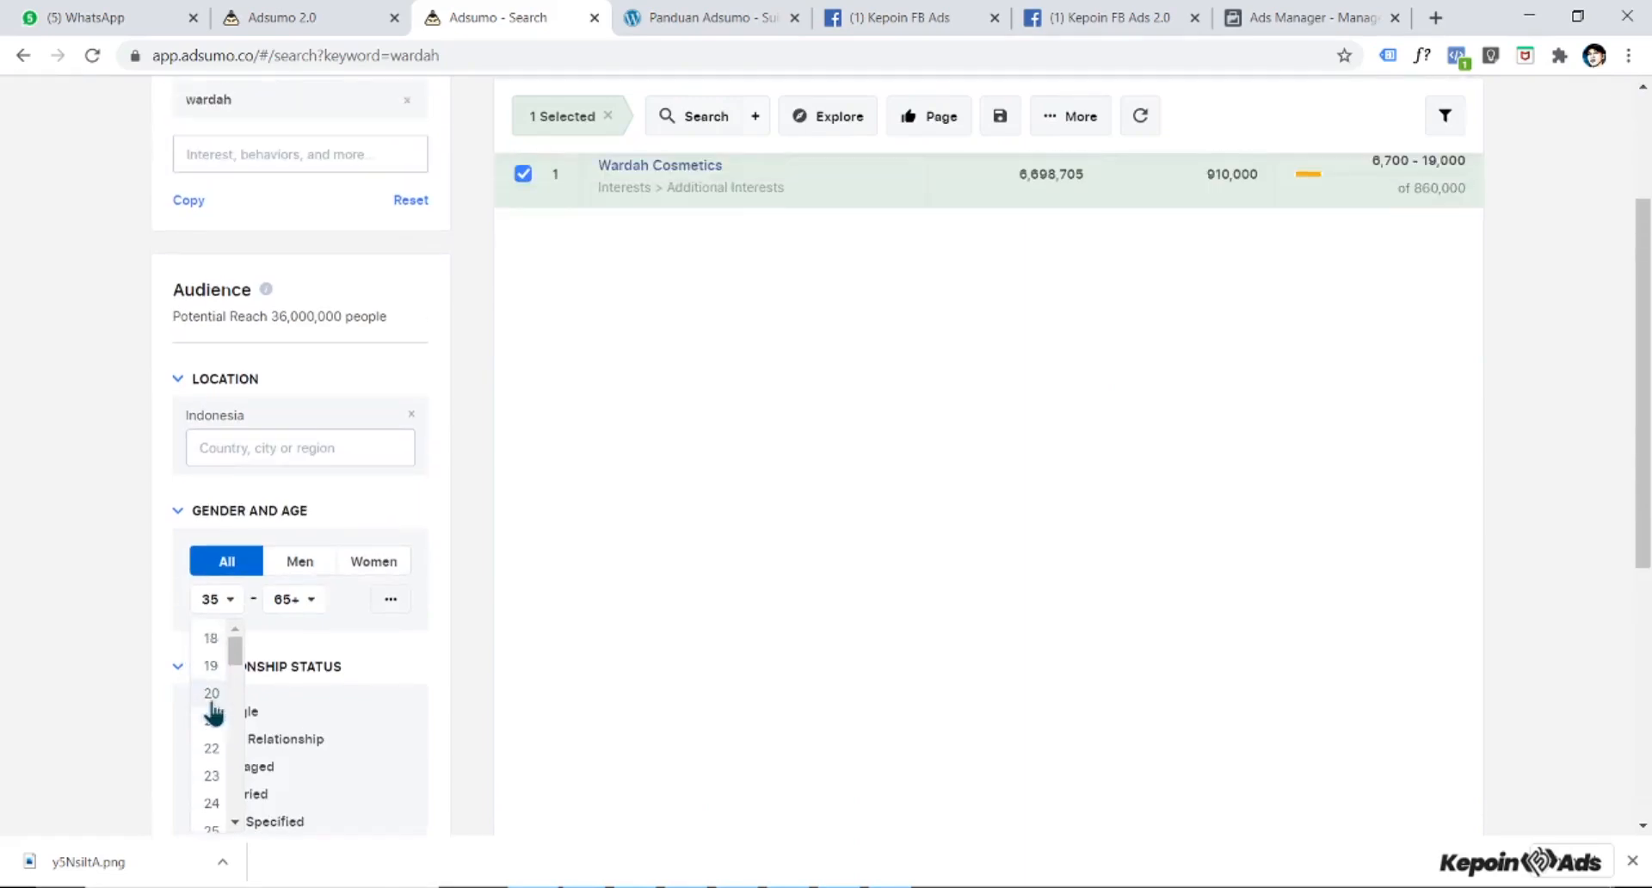
left_click(212, 652)
scroll(688, 611, "up", 3)
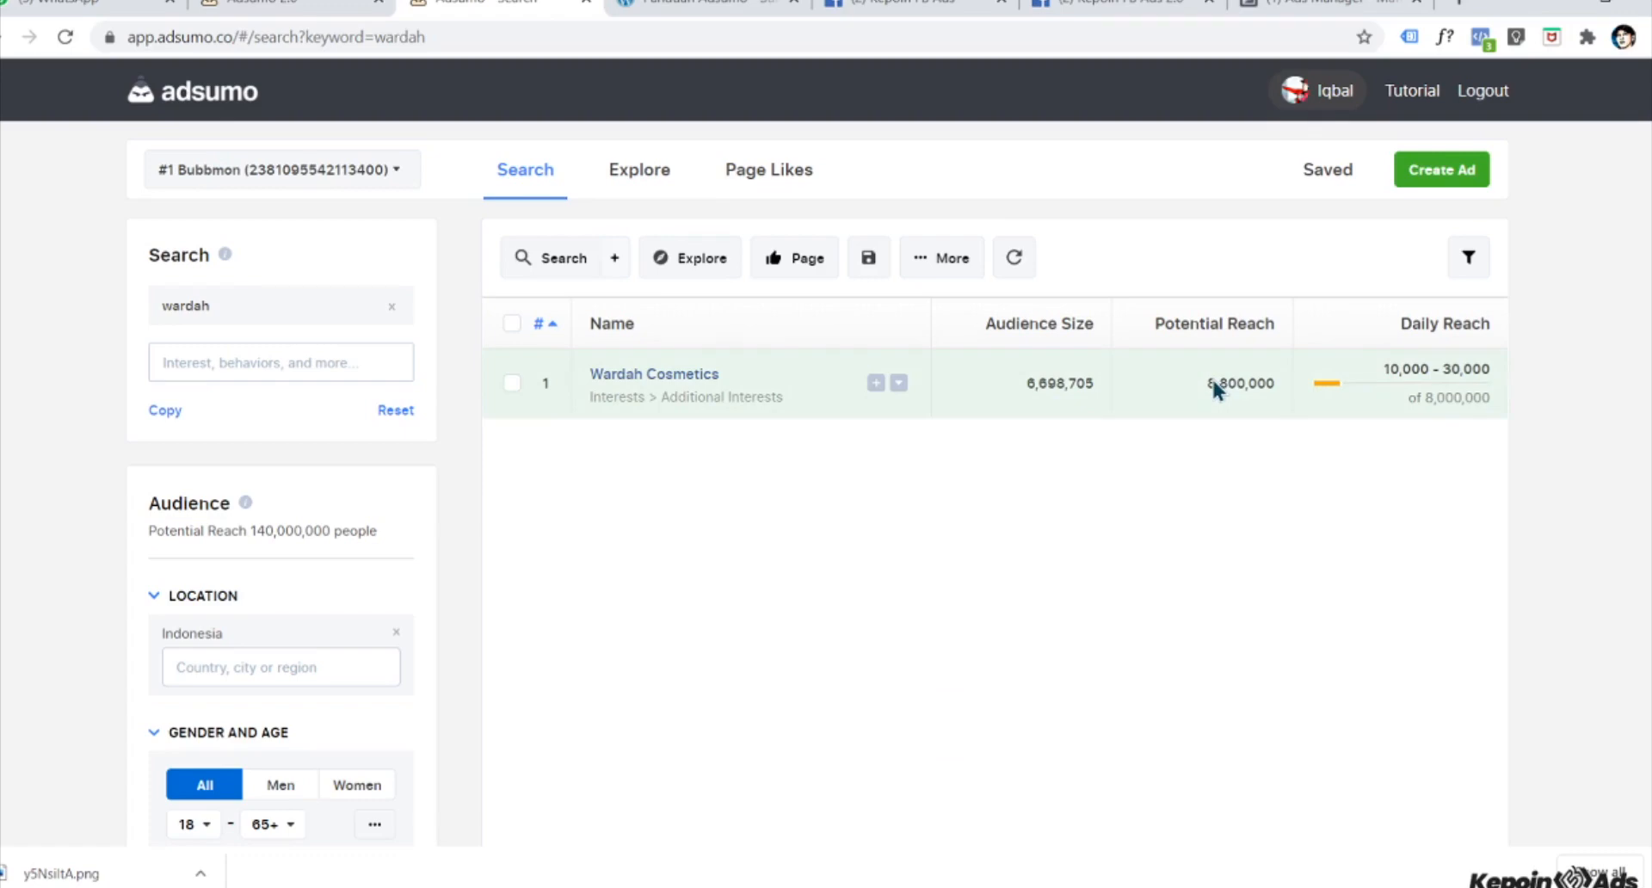
- Switch the ad placement to manual editing and exclude Instagram, Messenger and Audience Network, keeping only Facebook
scroll(164, 561, "down", 9)
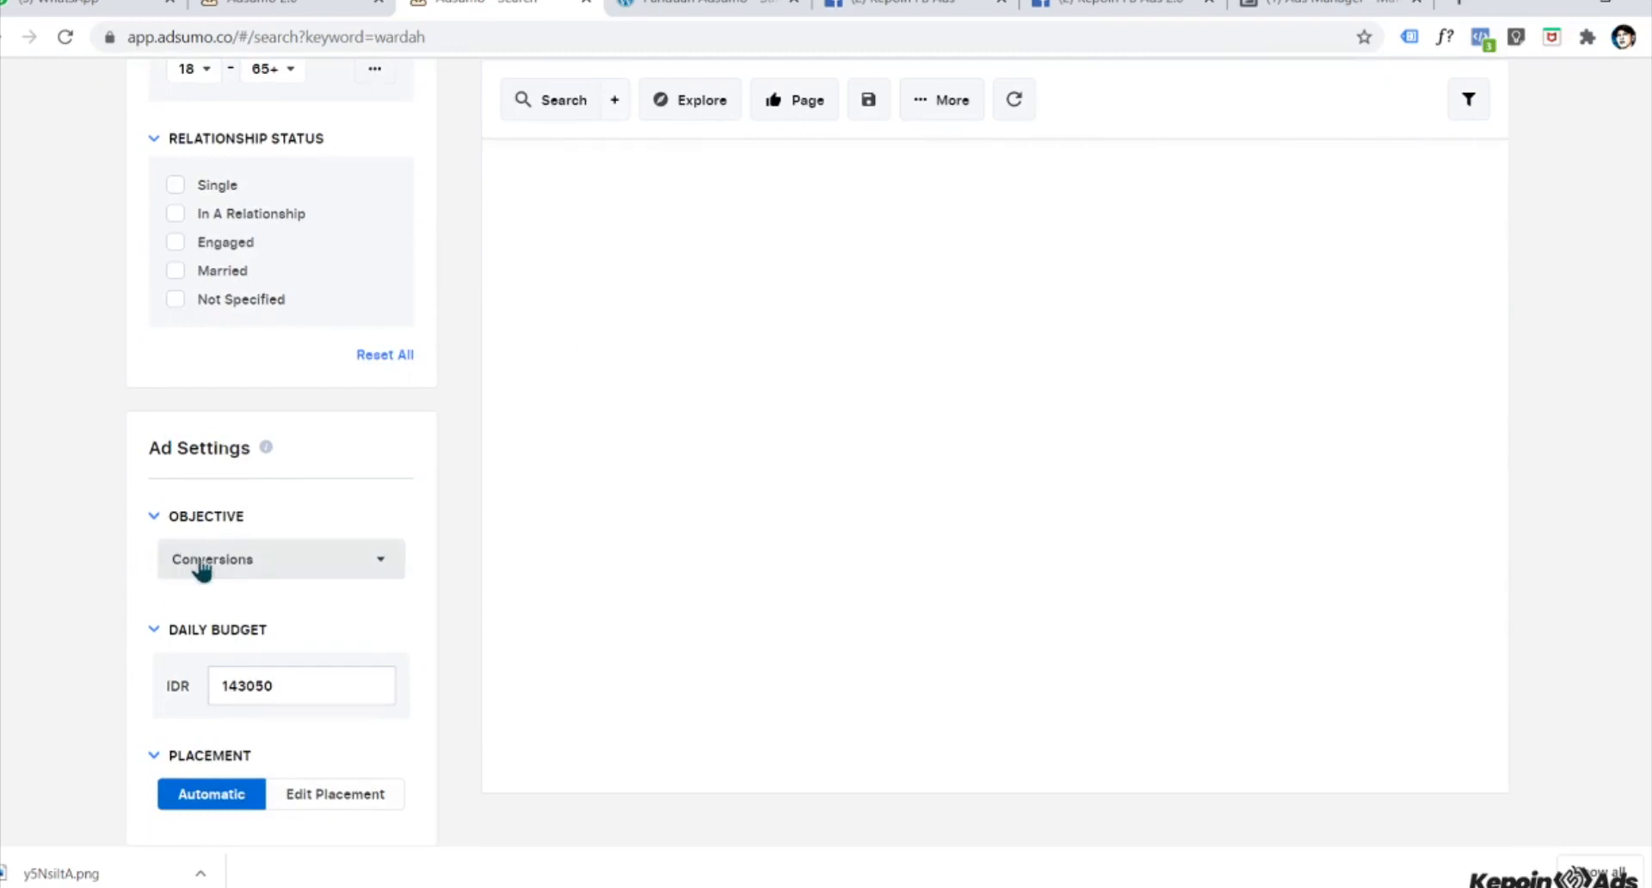
left_click(321, 798)
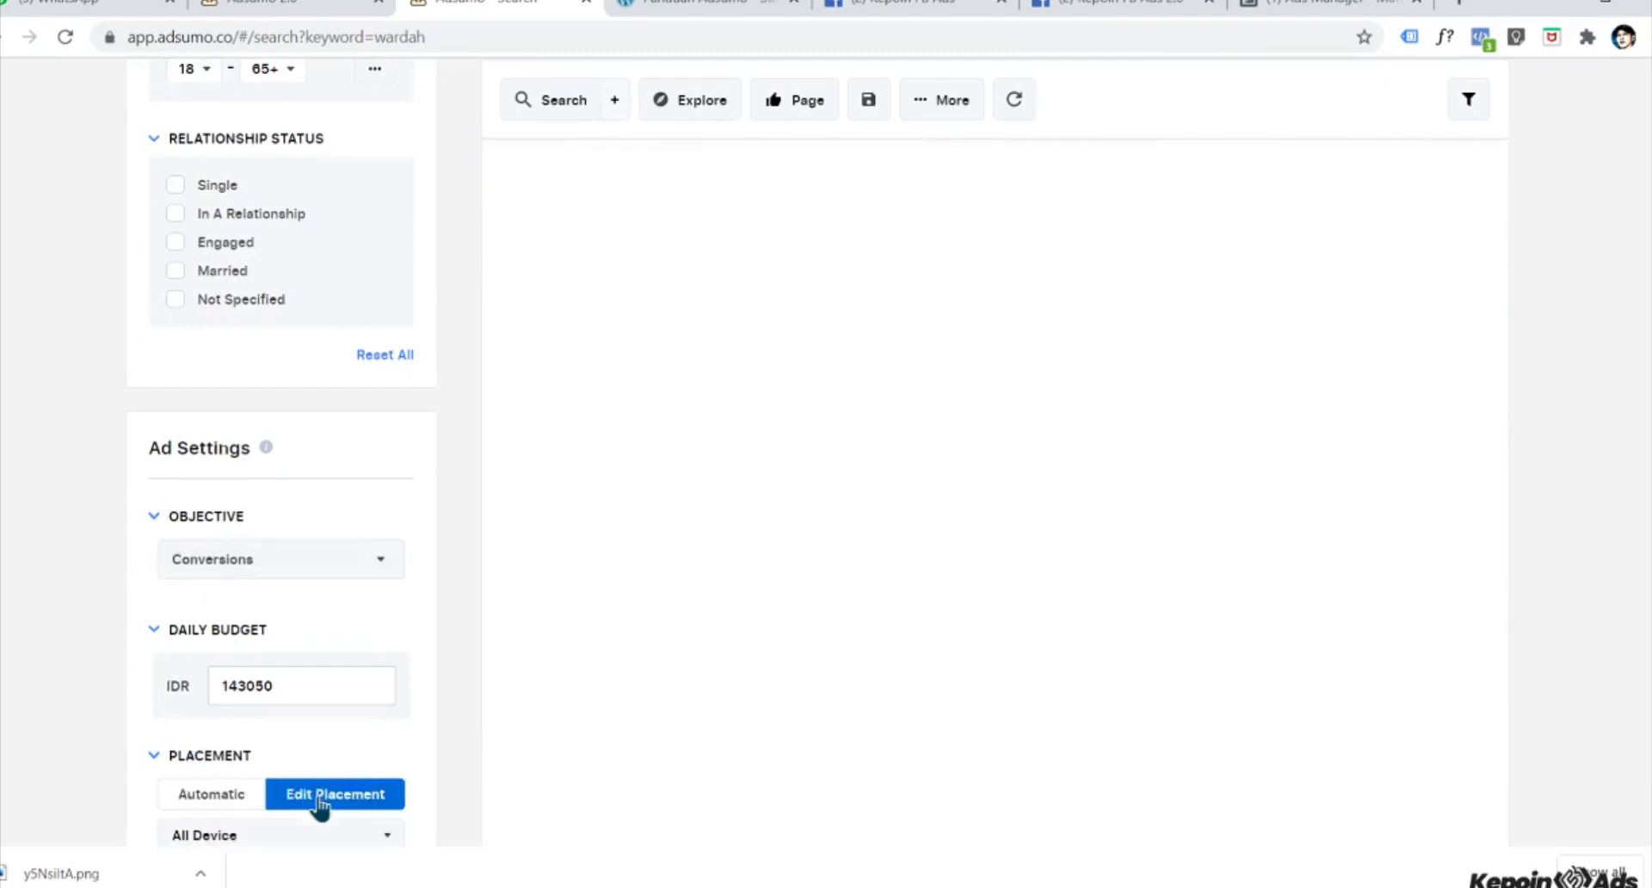
scroll(258, 760, "down", 5)
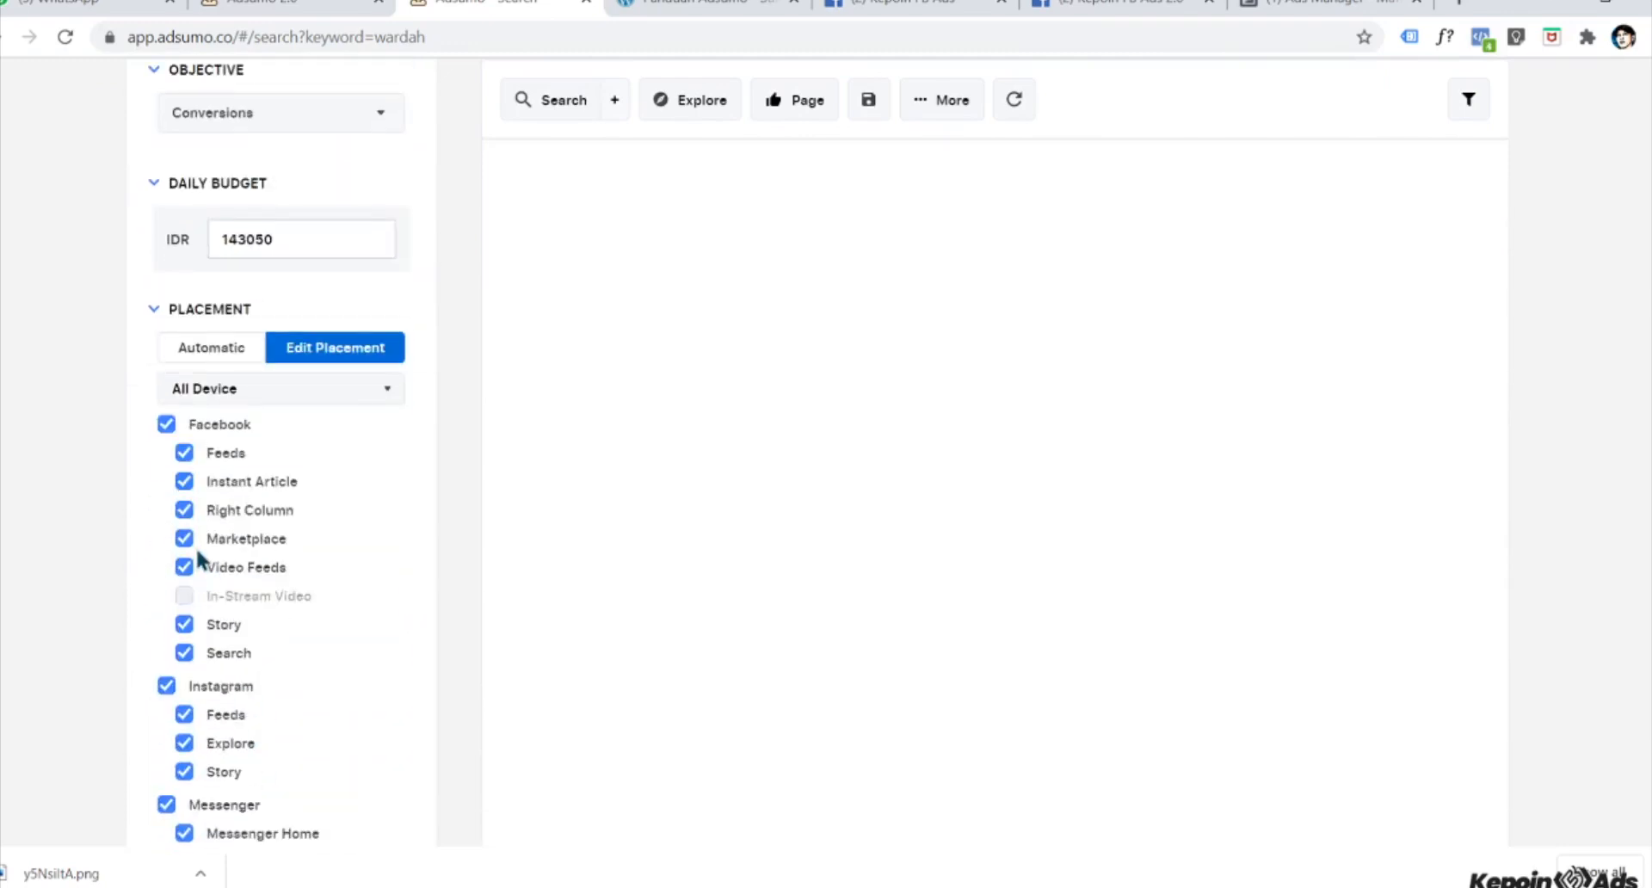
left_click(166, 686)
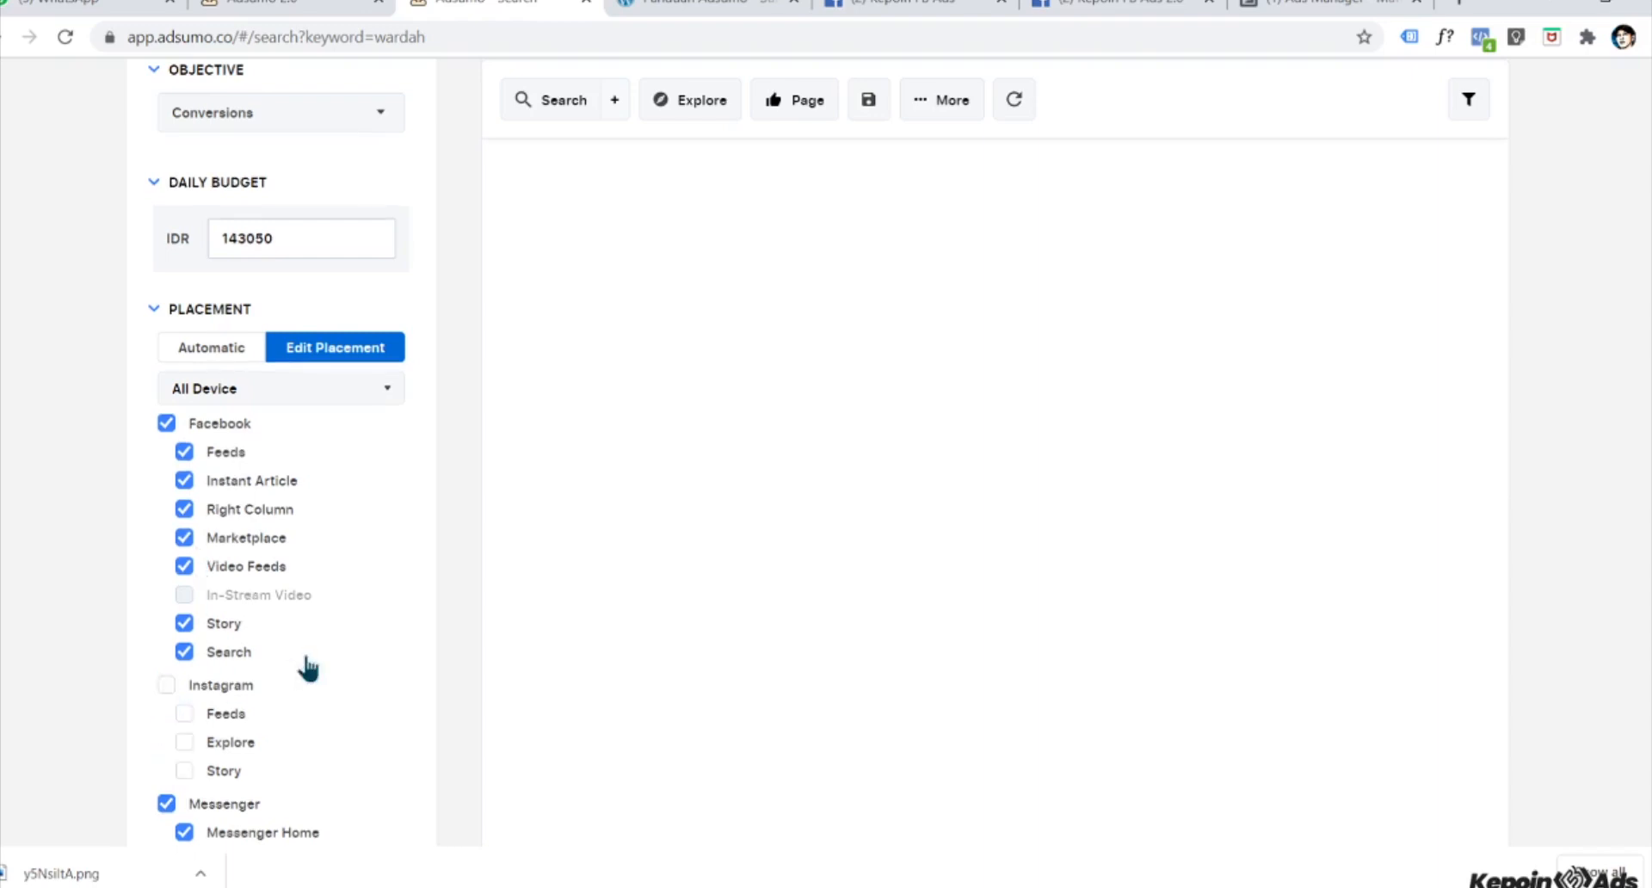
scroll(308, 667, "down", 2)
left_click(166, 595)
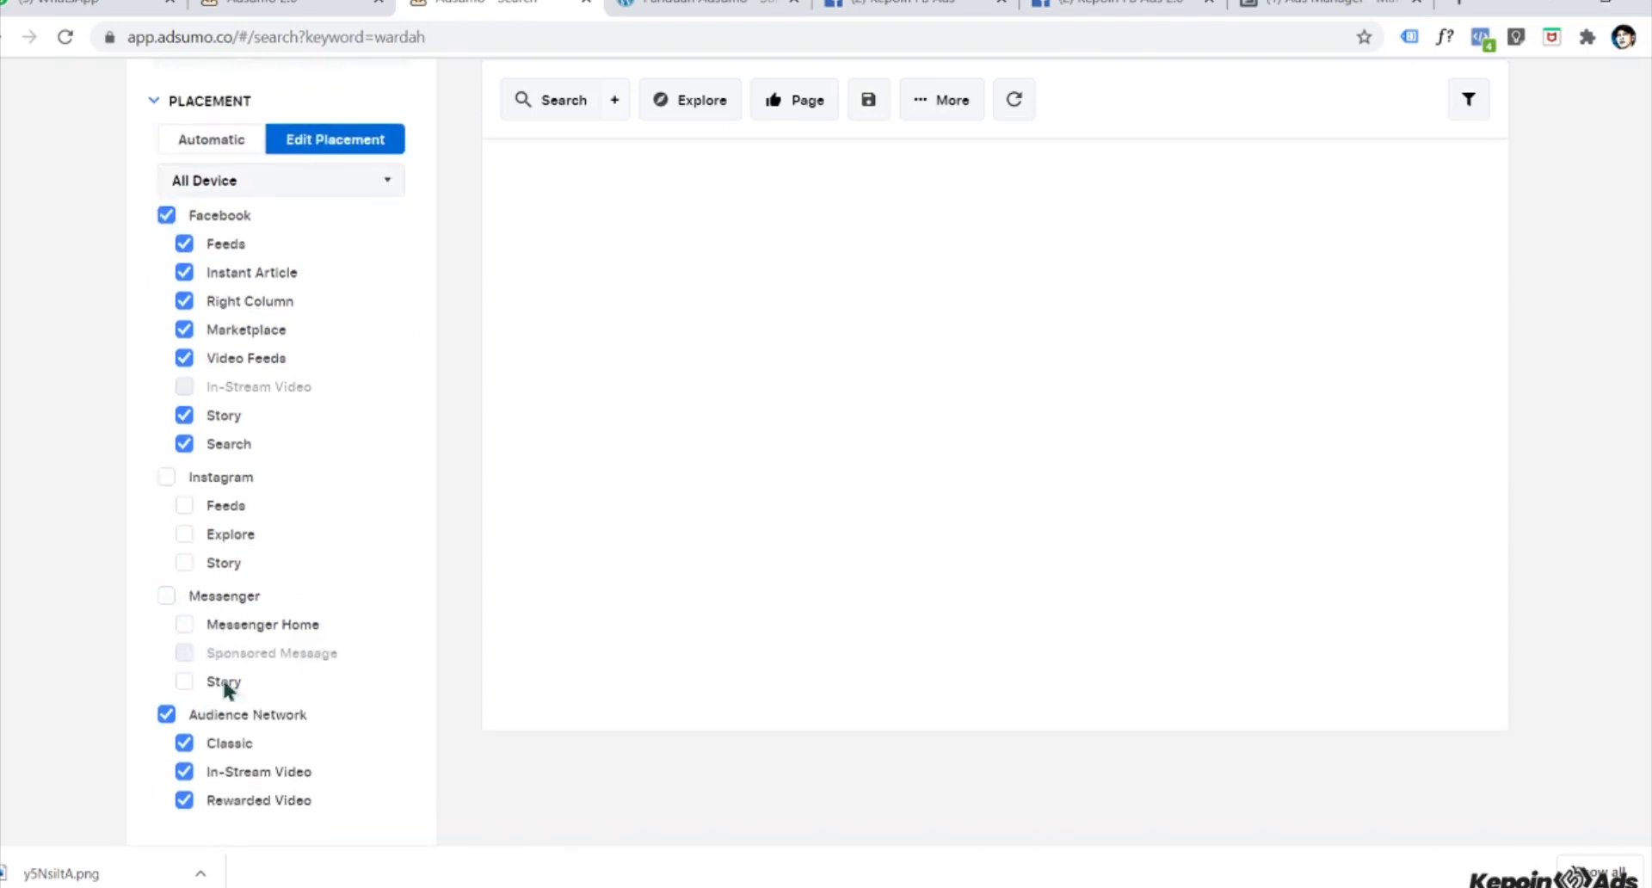
left_click(166, 714)
scroll(1103, 594, "up", 10)
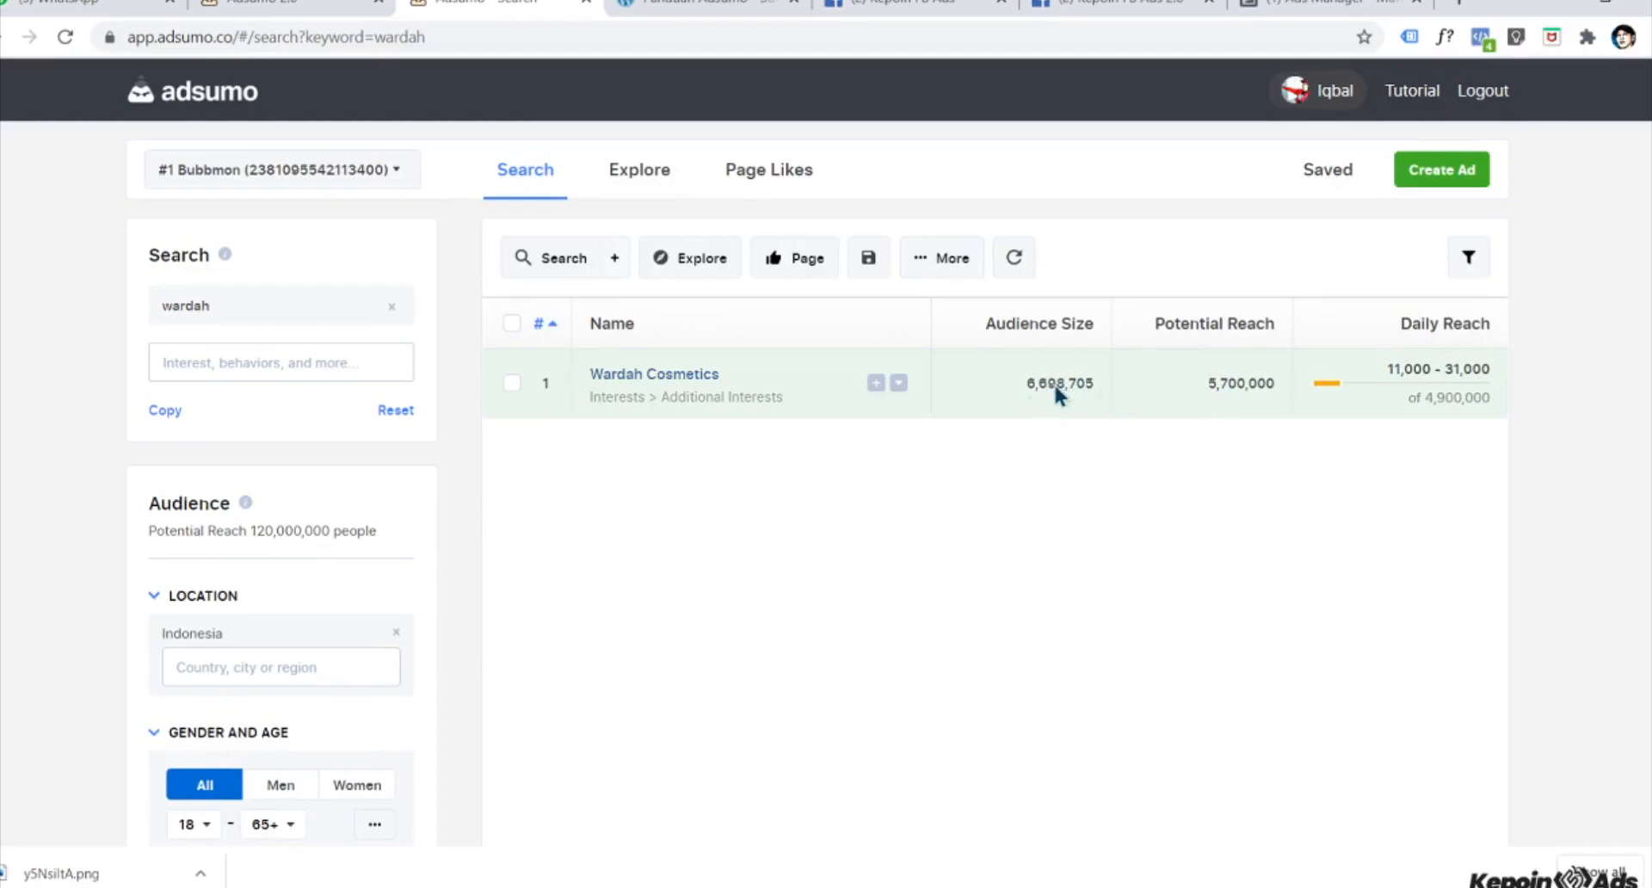
- Include Instagram, Messenger and Audience Network in the ad placements again
scroll(67, 601, "down", 10)
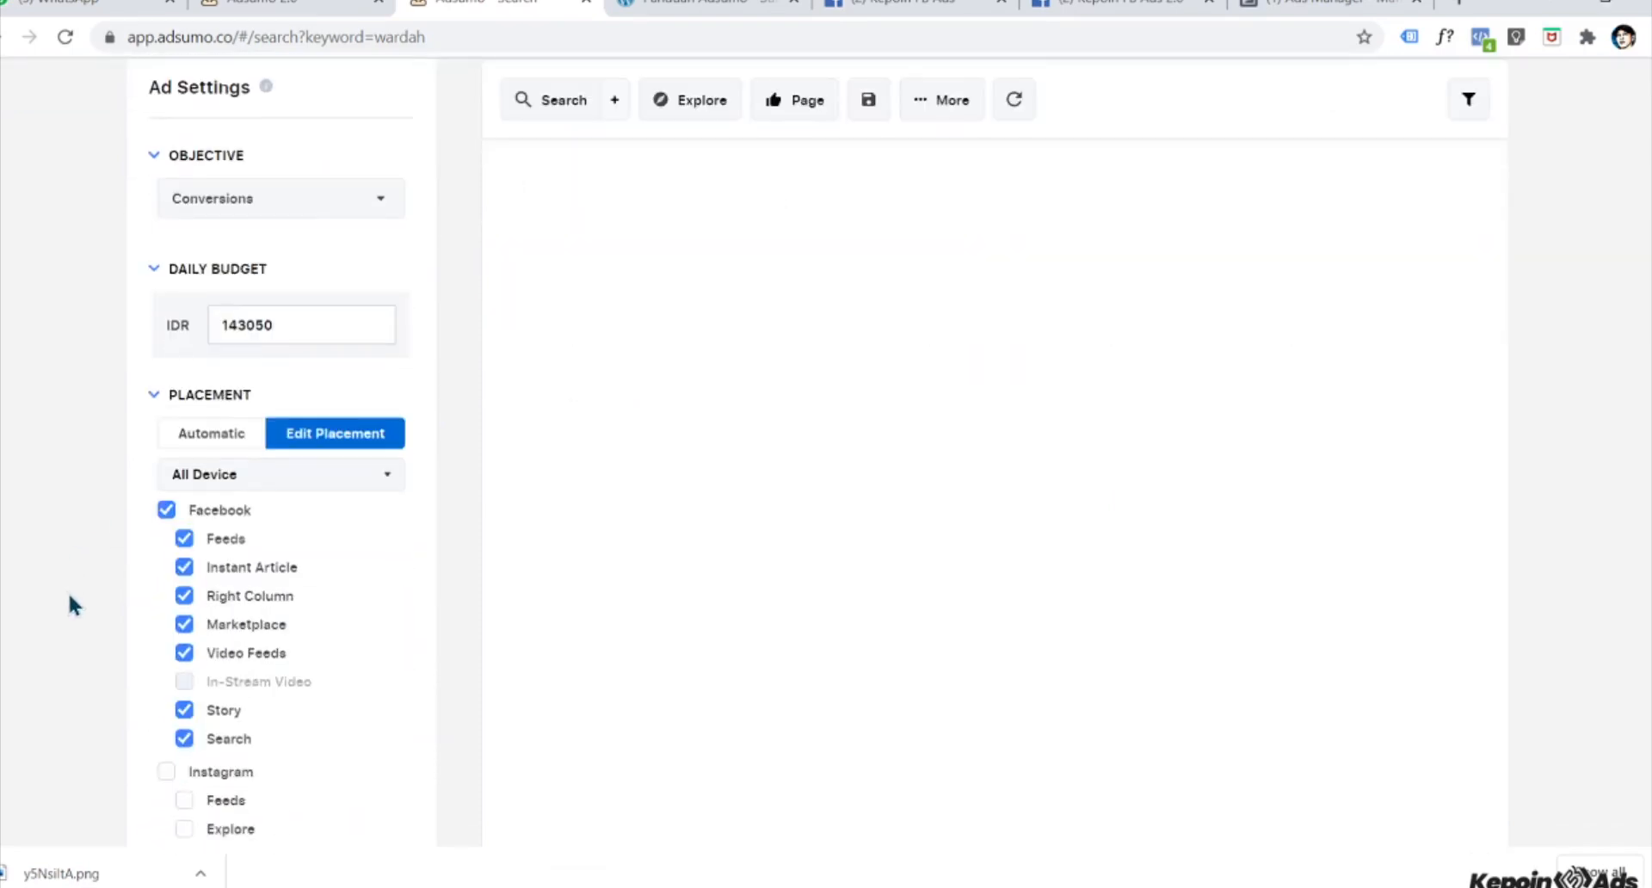
left_click(167, 770)
scroll(171, 771, "down", 3)
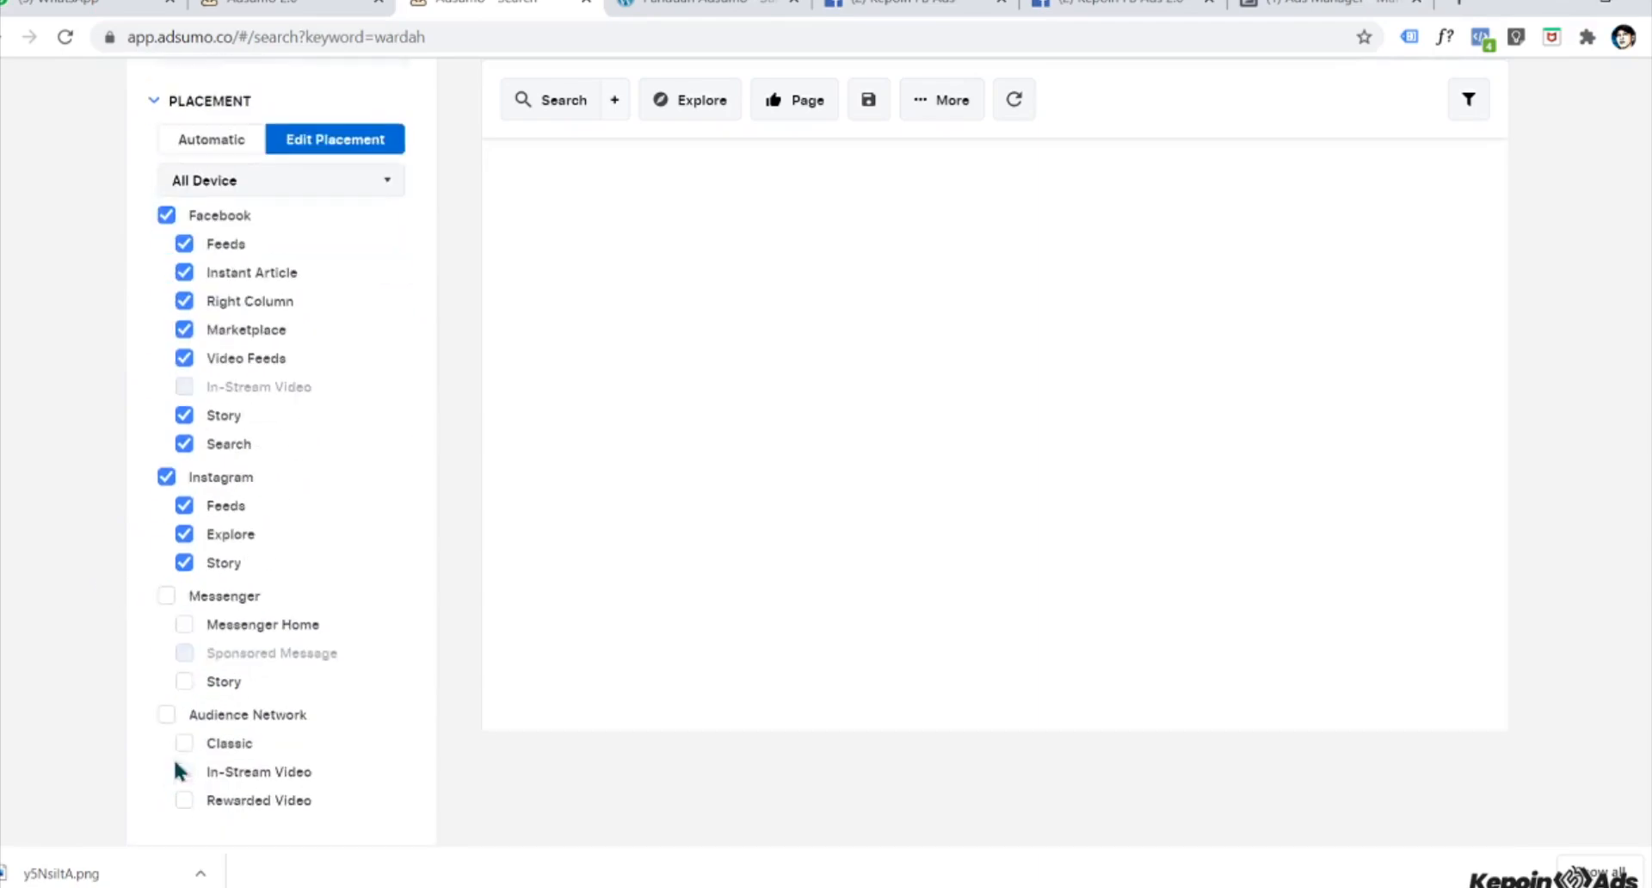
left_click(166, 595)
left_click(166, 714)
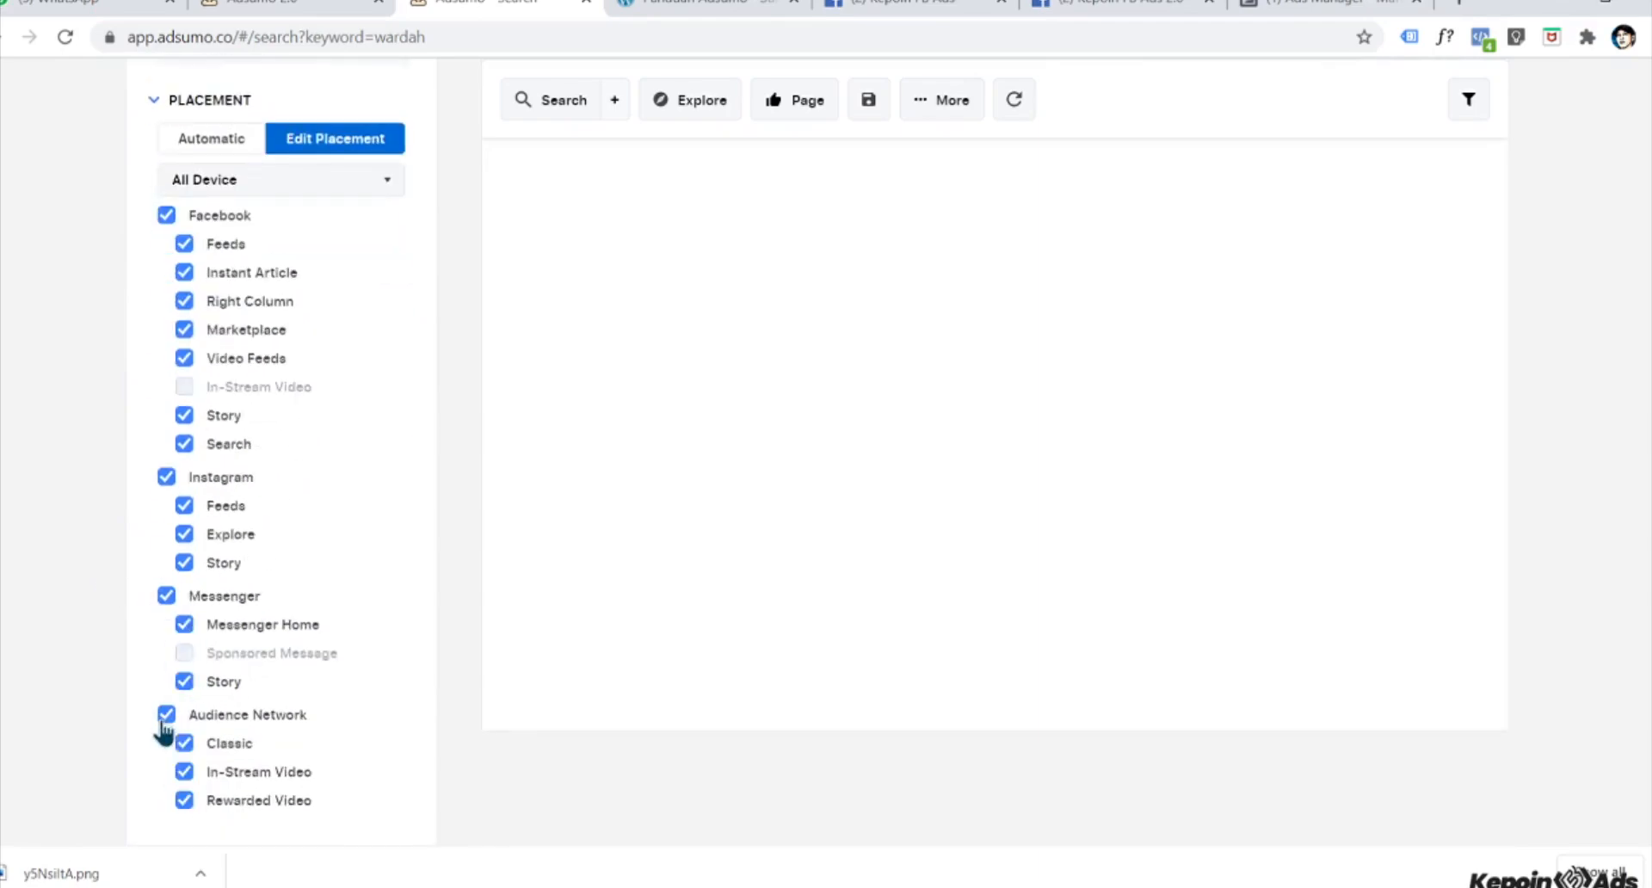
scroll(398, 549, "up", 12)
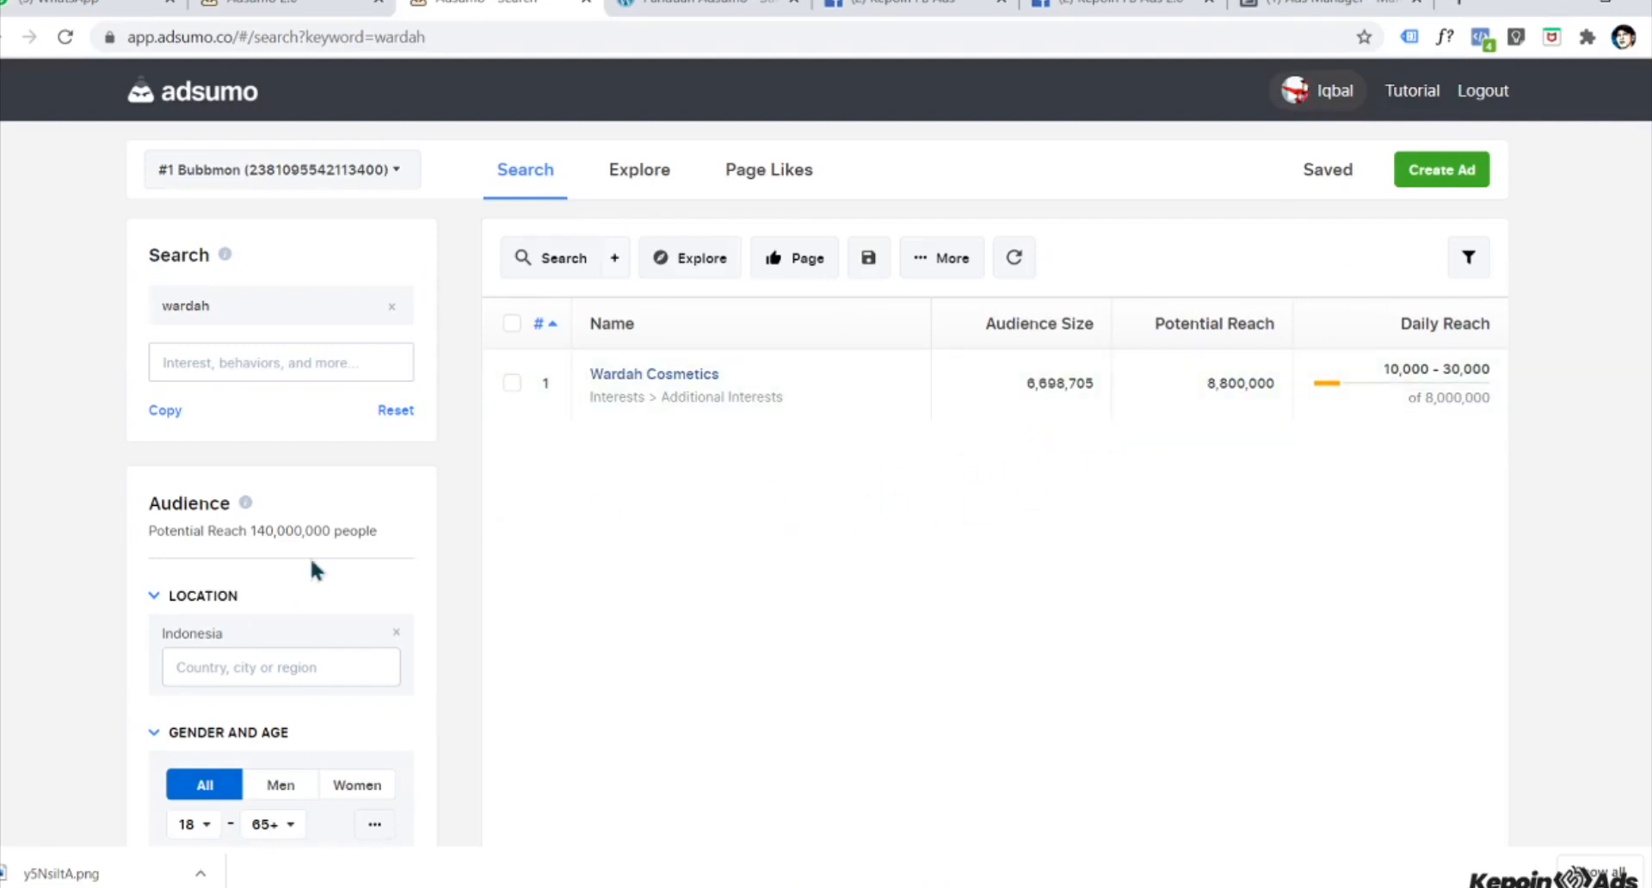
- Examine the audience's location, age and relationship settings together with its overall potential reach
scroll(274, 714, "down", 4)
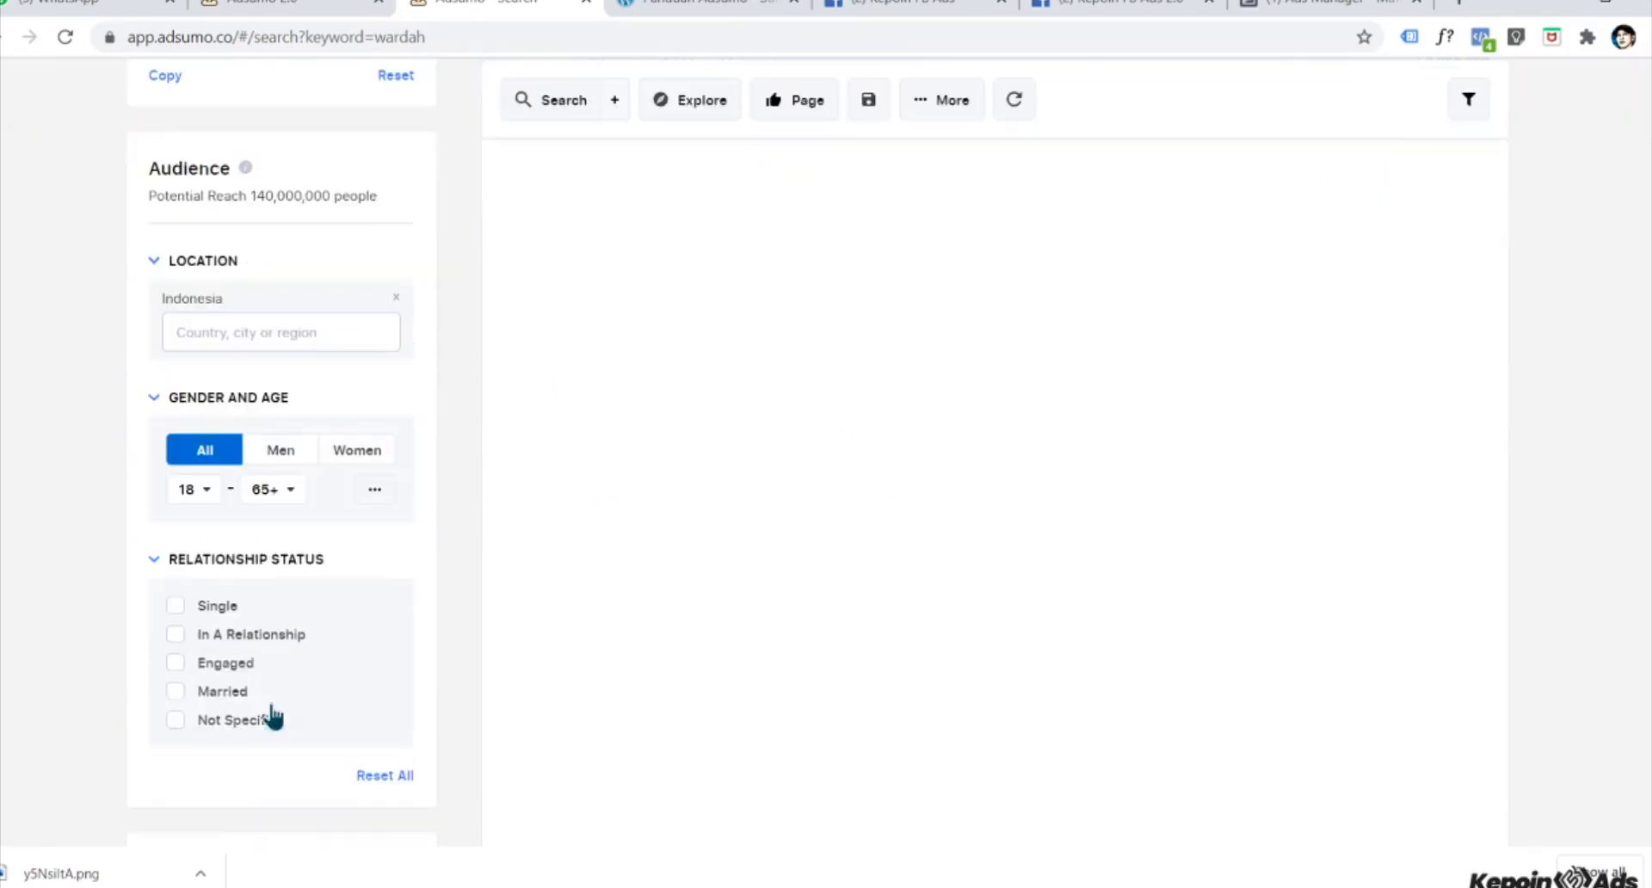
scroll(224, 680, "up", 4)
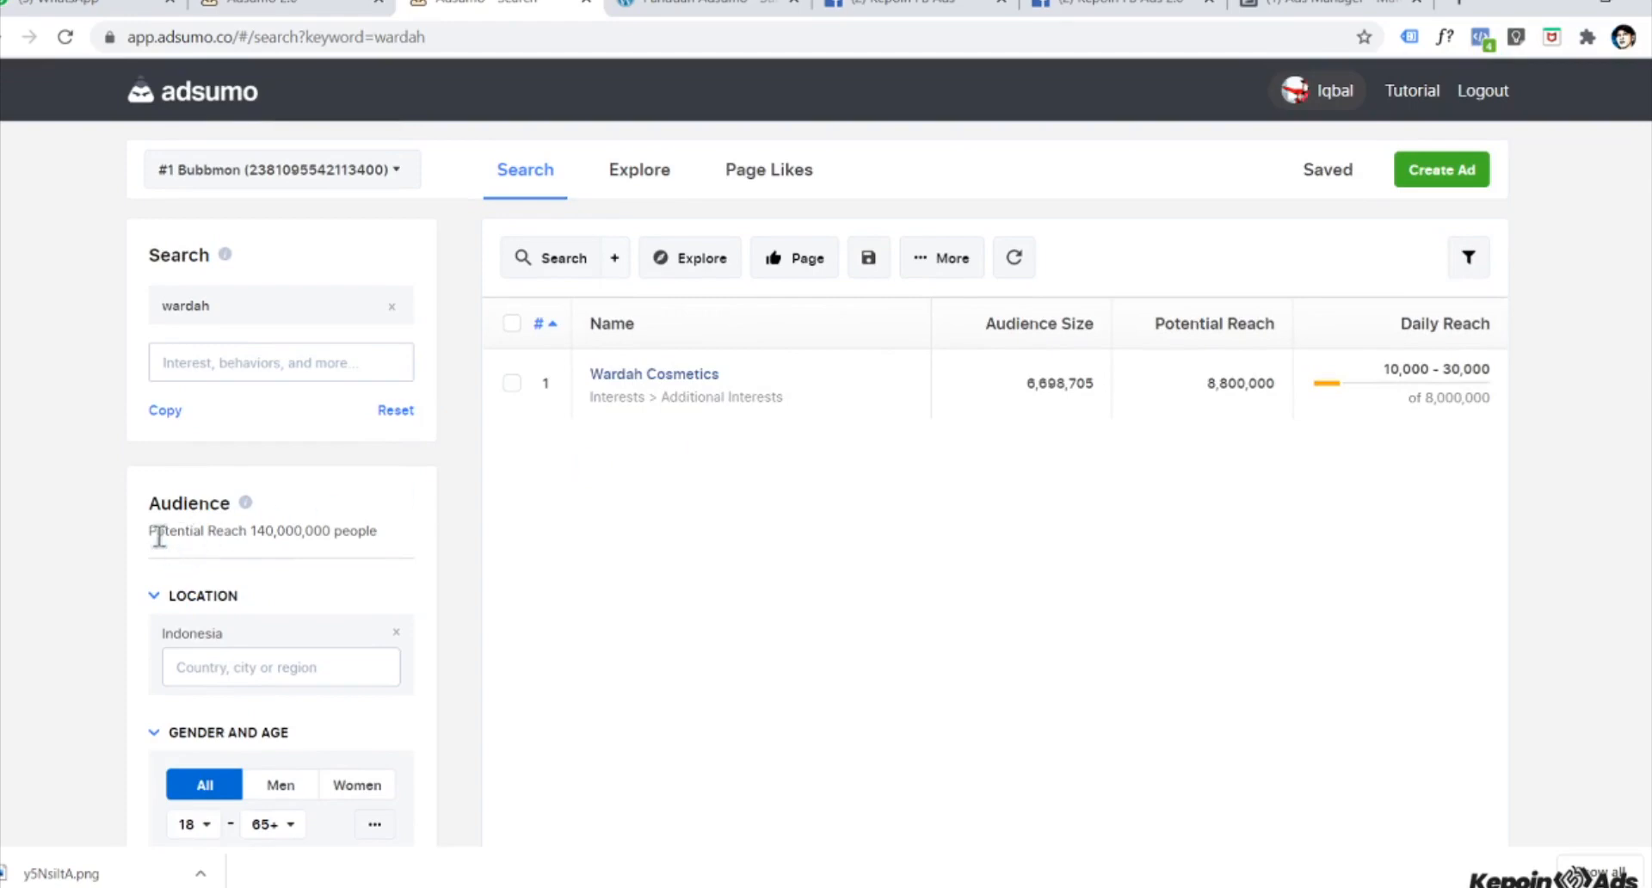
left_click_drag(150, 530, 391, 529)
left_click(356, 547)
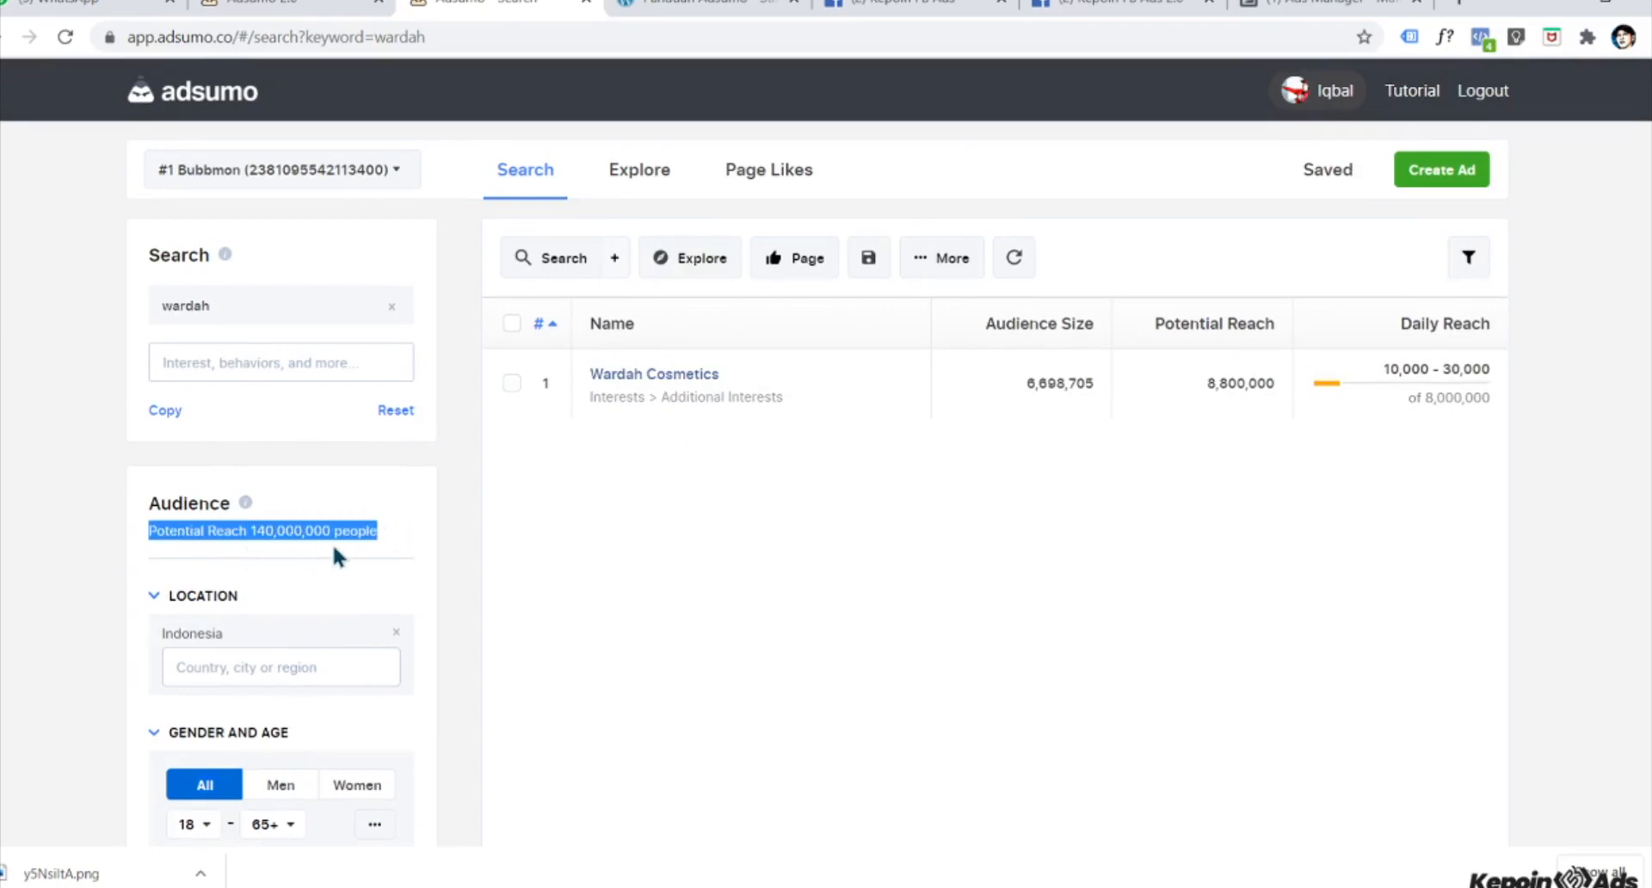
- Try limiting the audience to the relationship status Single, check the reach, and remove that filter again
scroll(218, 578, "down", 1)
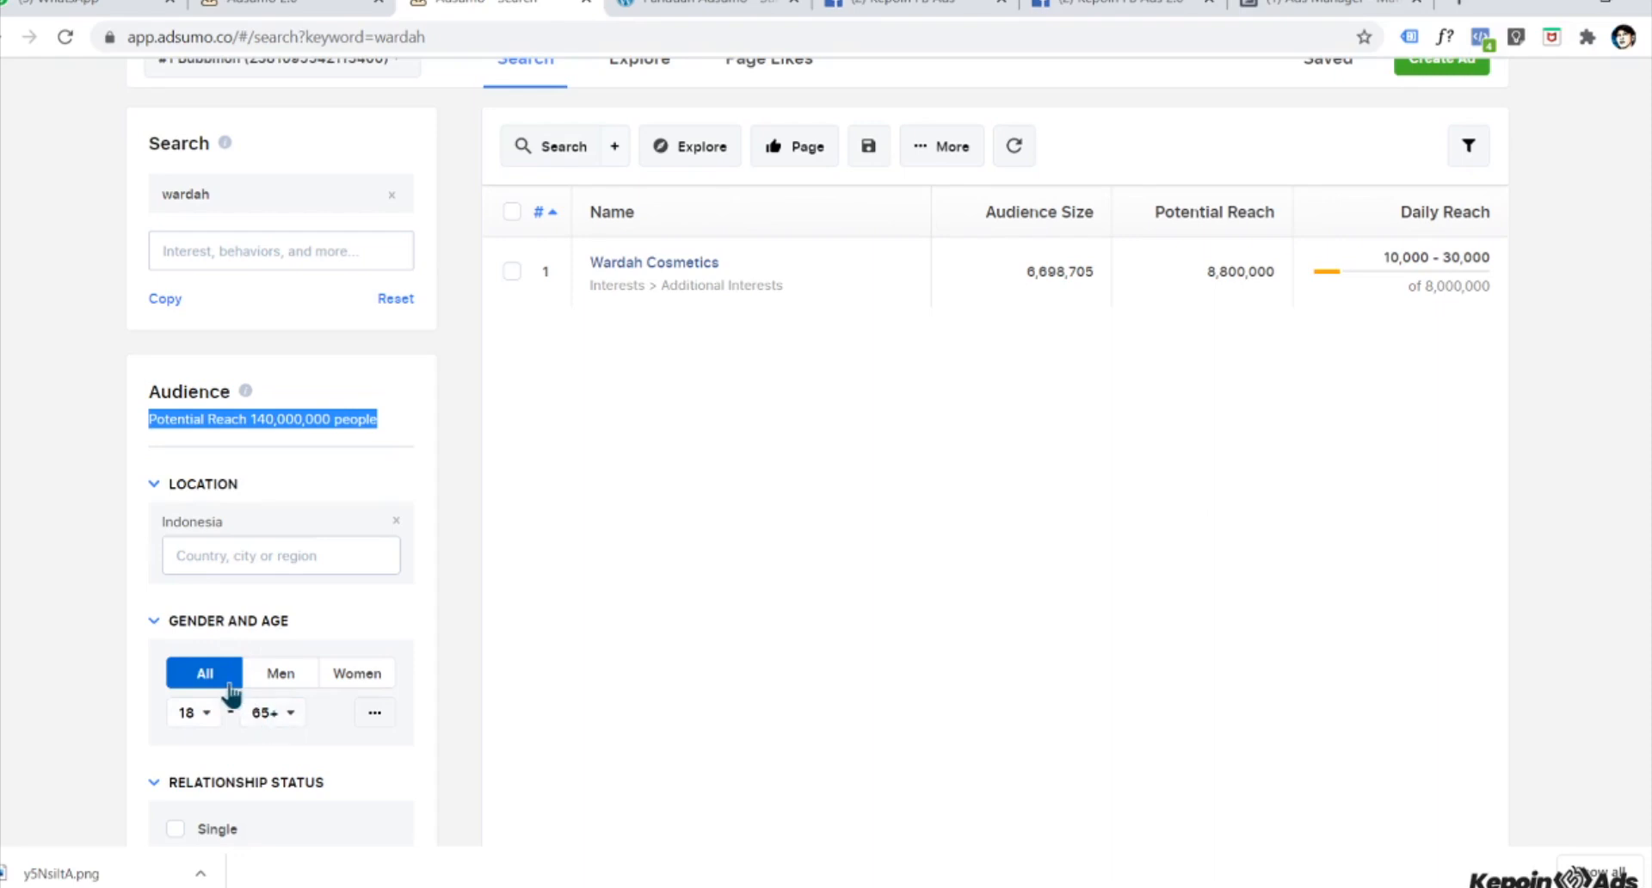
scroll(231, 688, "down", 4)
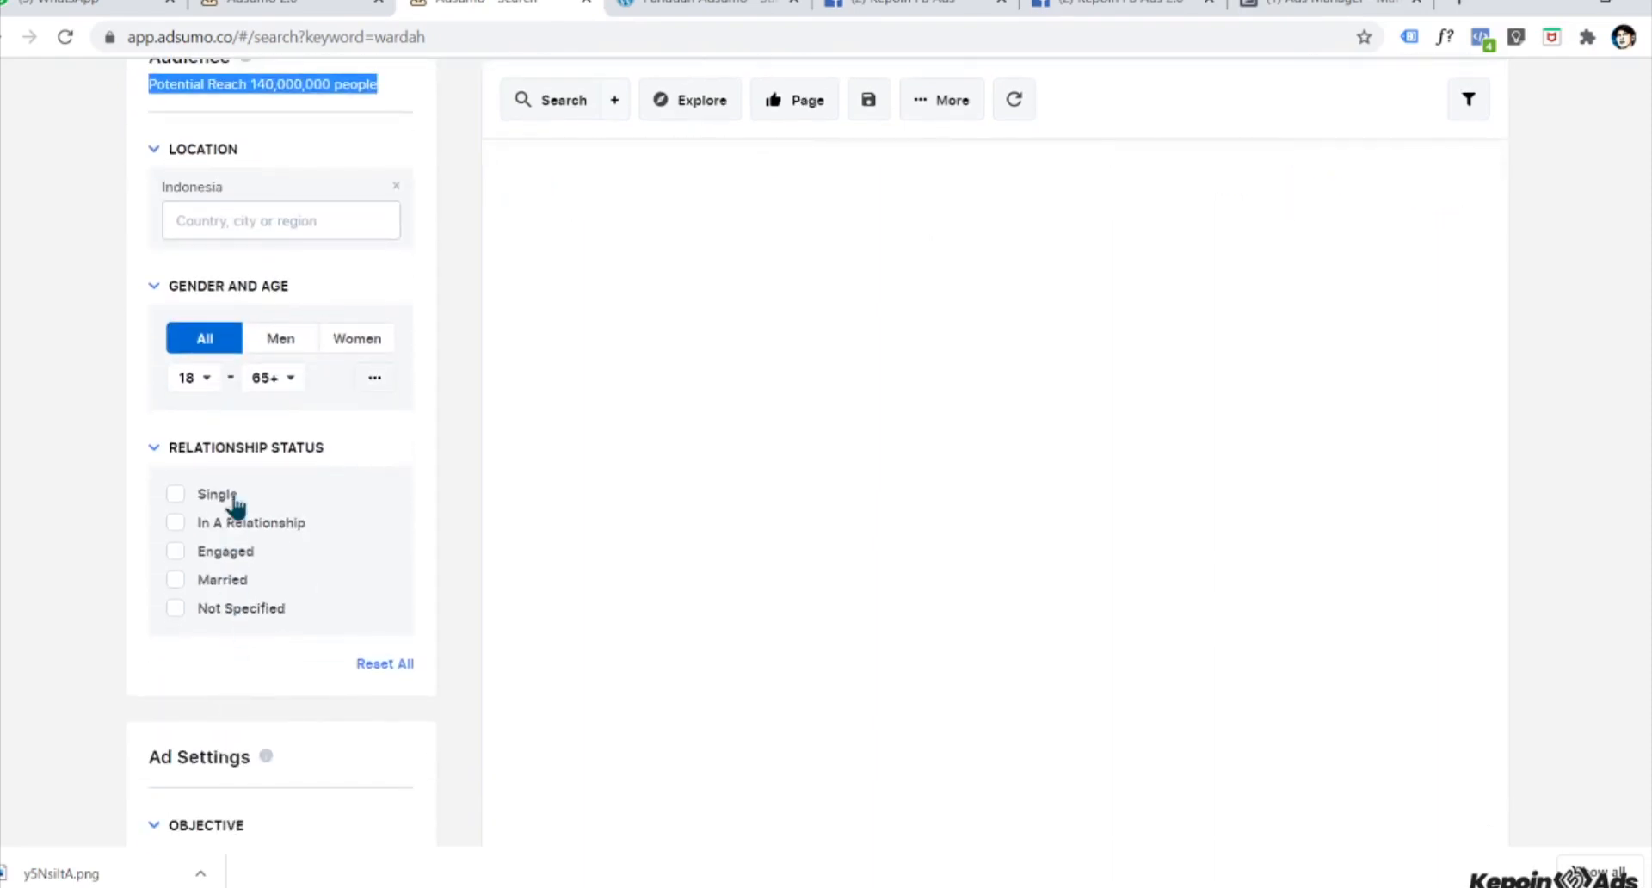
left_click(175, 494)
scroll(156, 562, "up", 5)
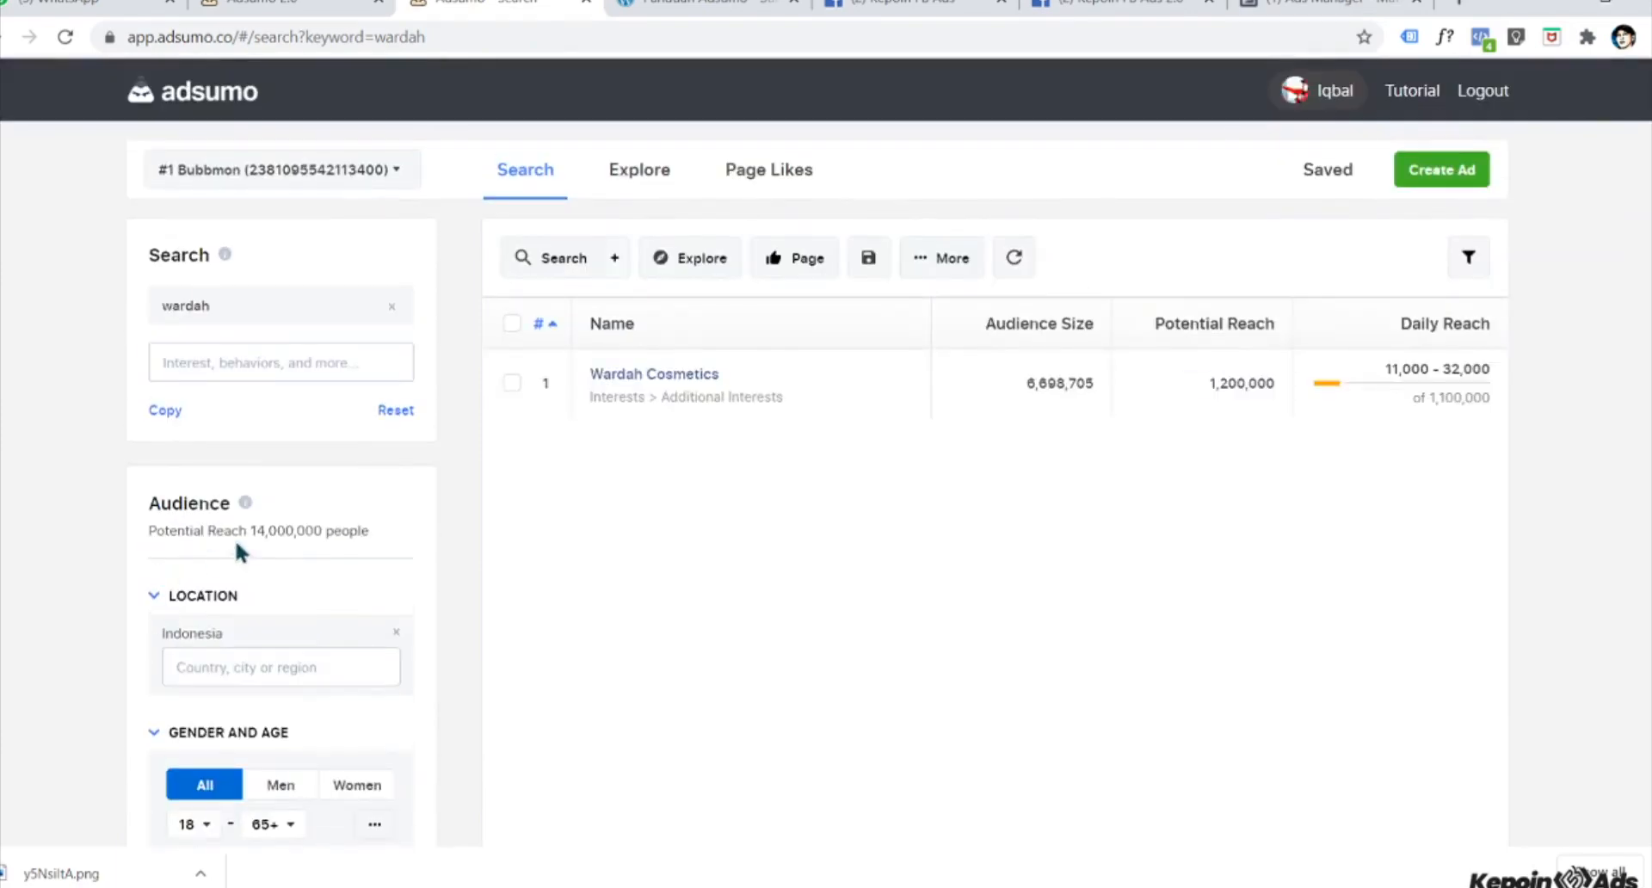
scroll(203, 634, "down", 6)
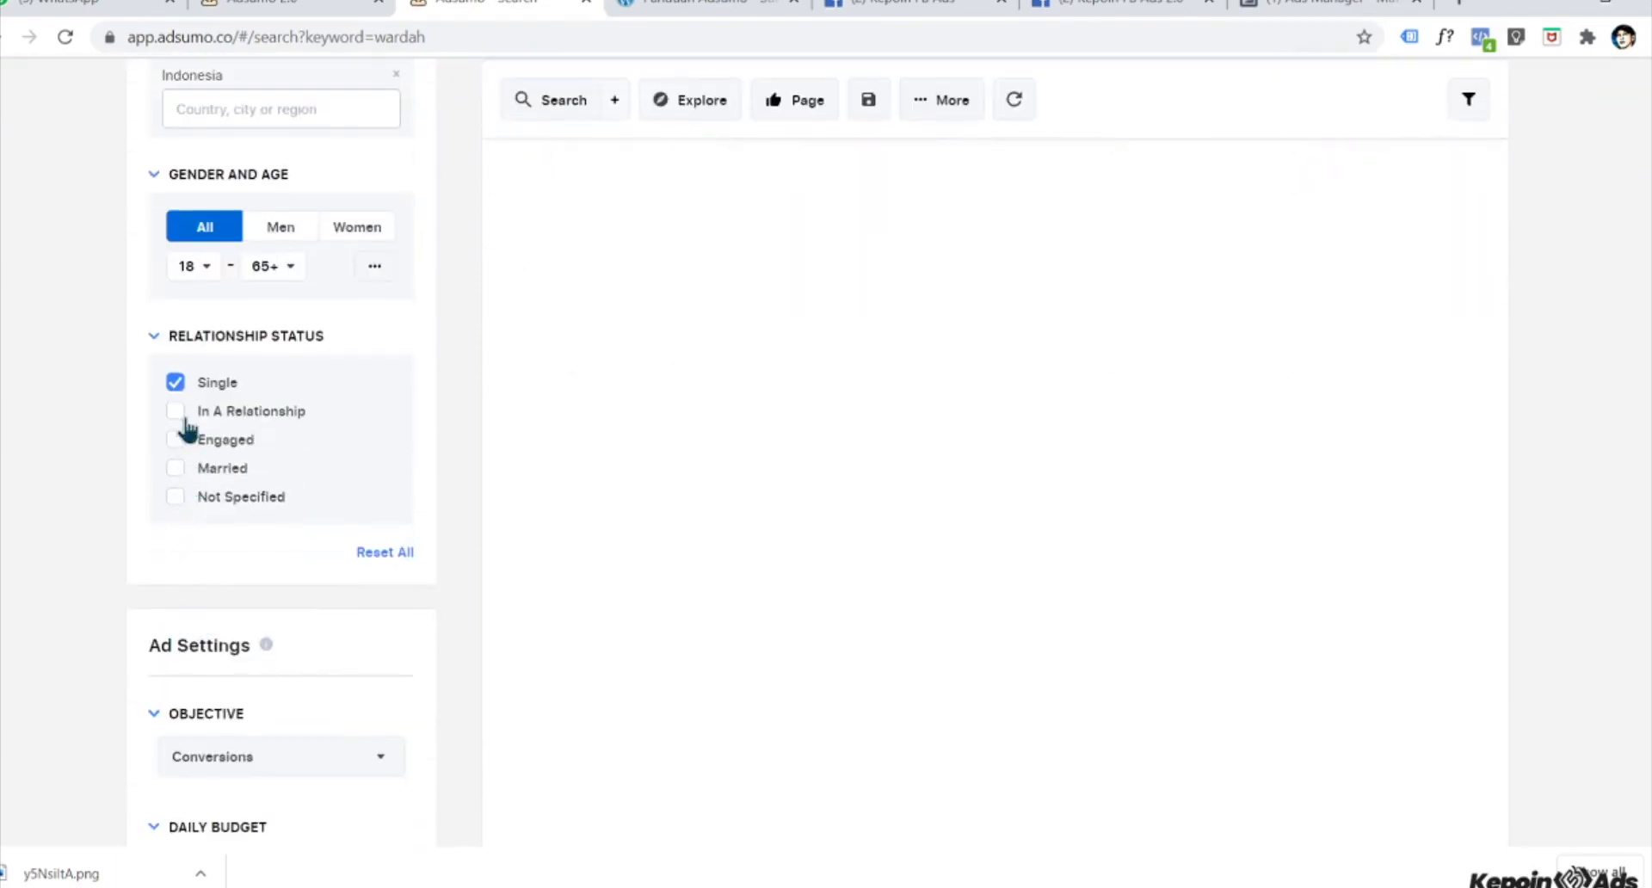
left_click(175, 382)
scroll(217, 557, "up", 5)
scroll(280, 431, "up", 2)
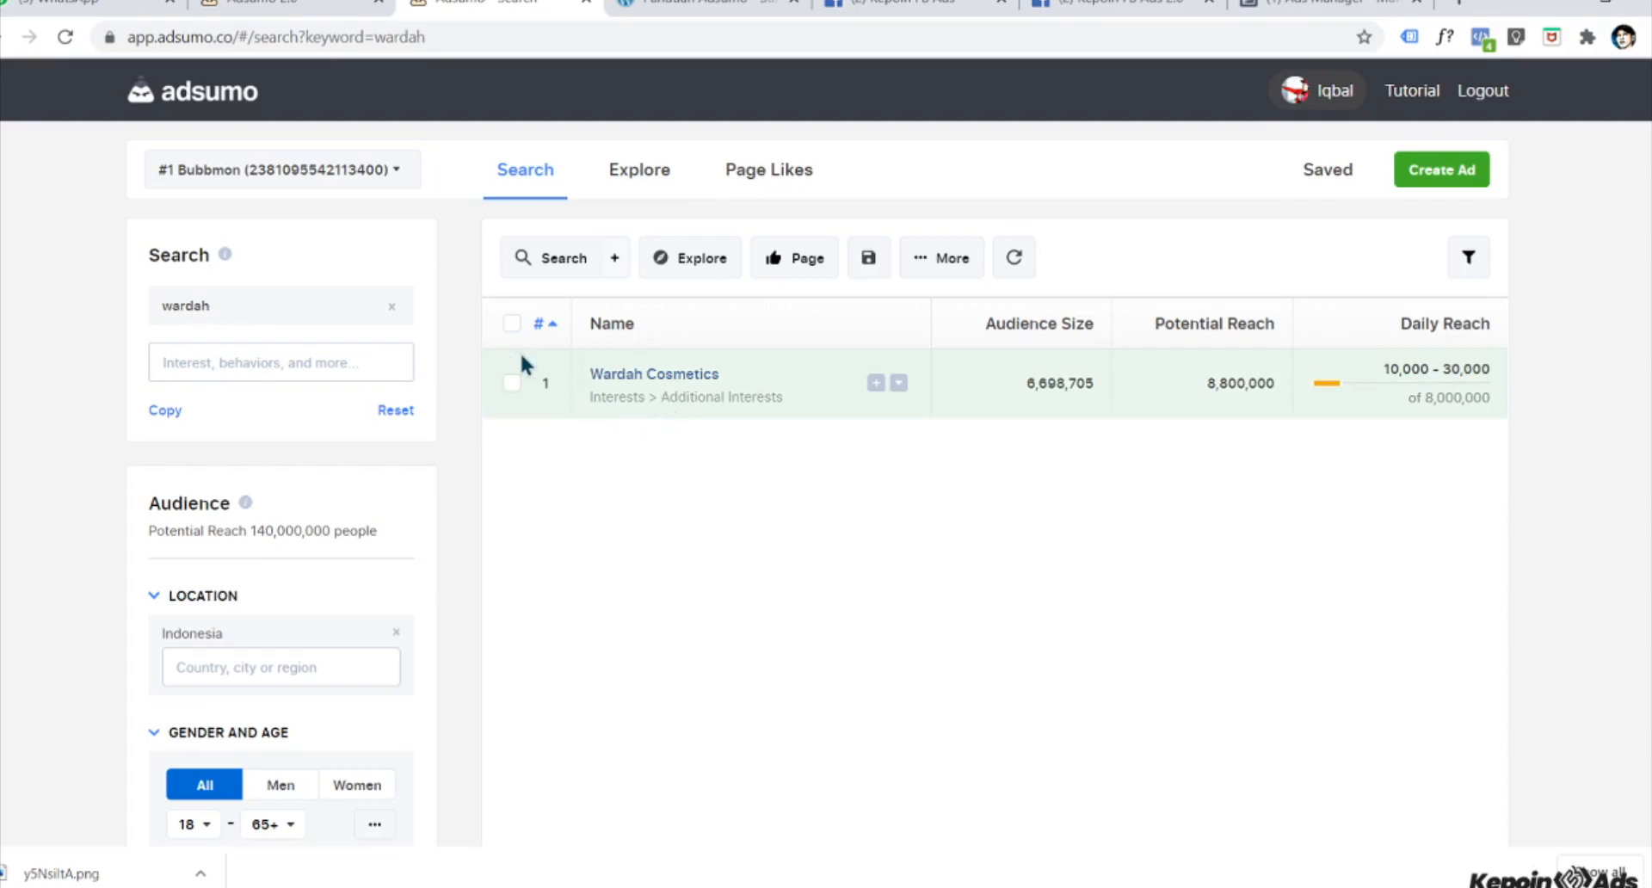
- Replace the search keyword with "kosmetik" and review the matching interests
left_click(390, 306)
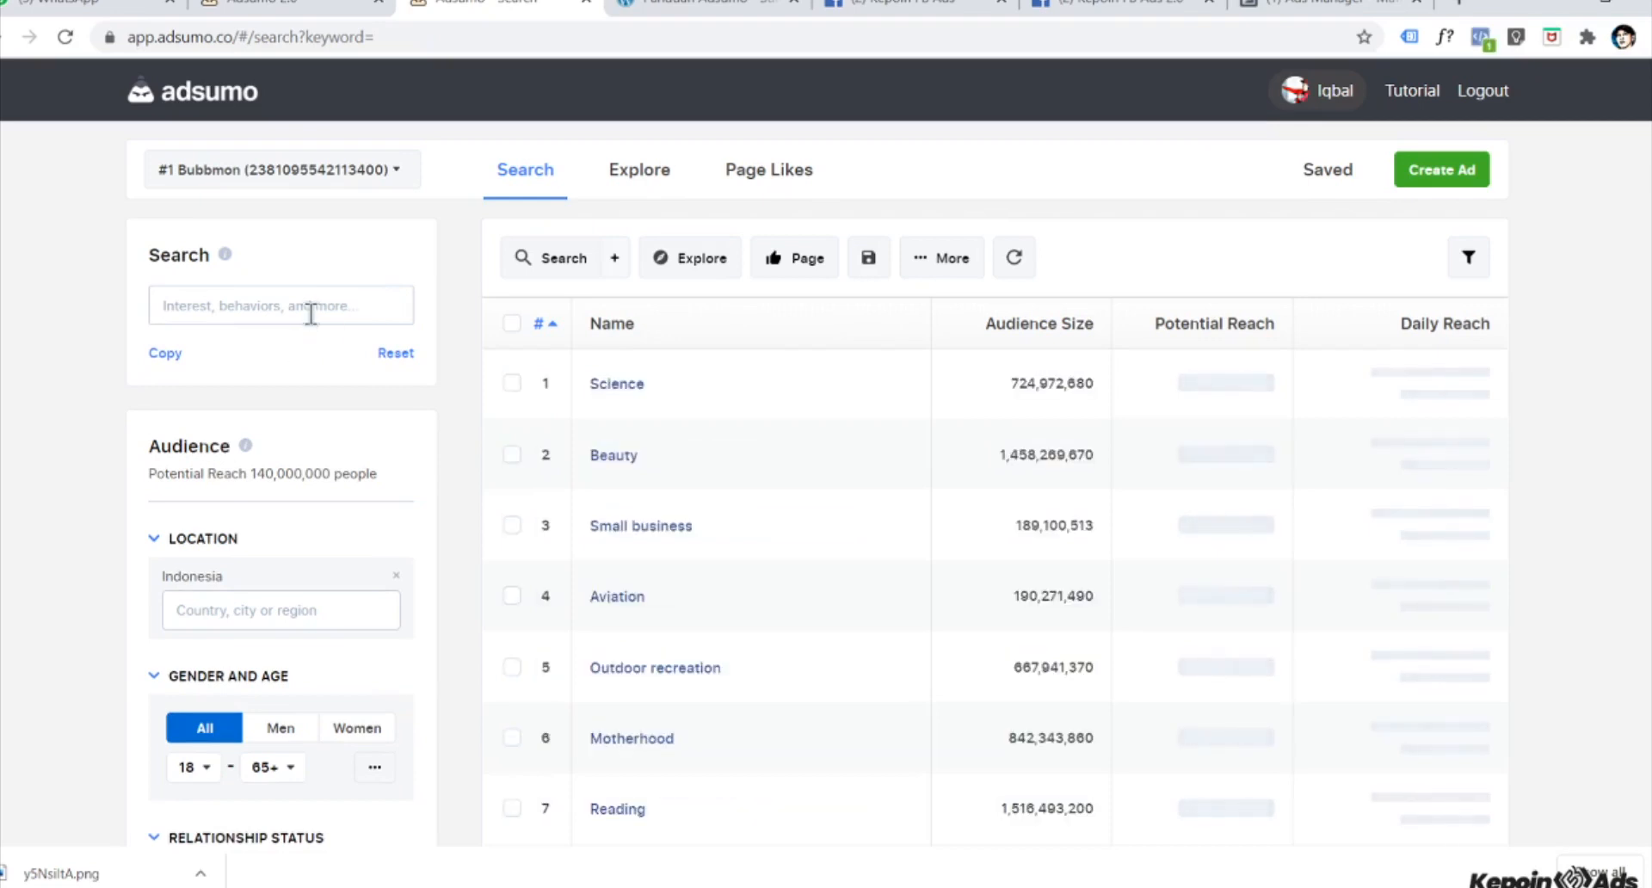
type("kosme")
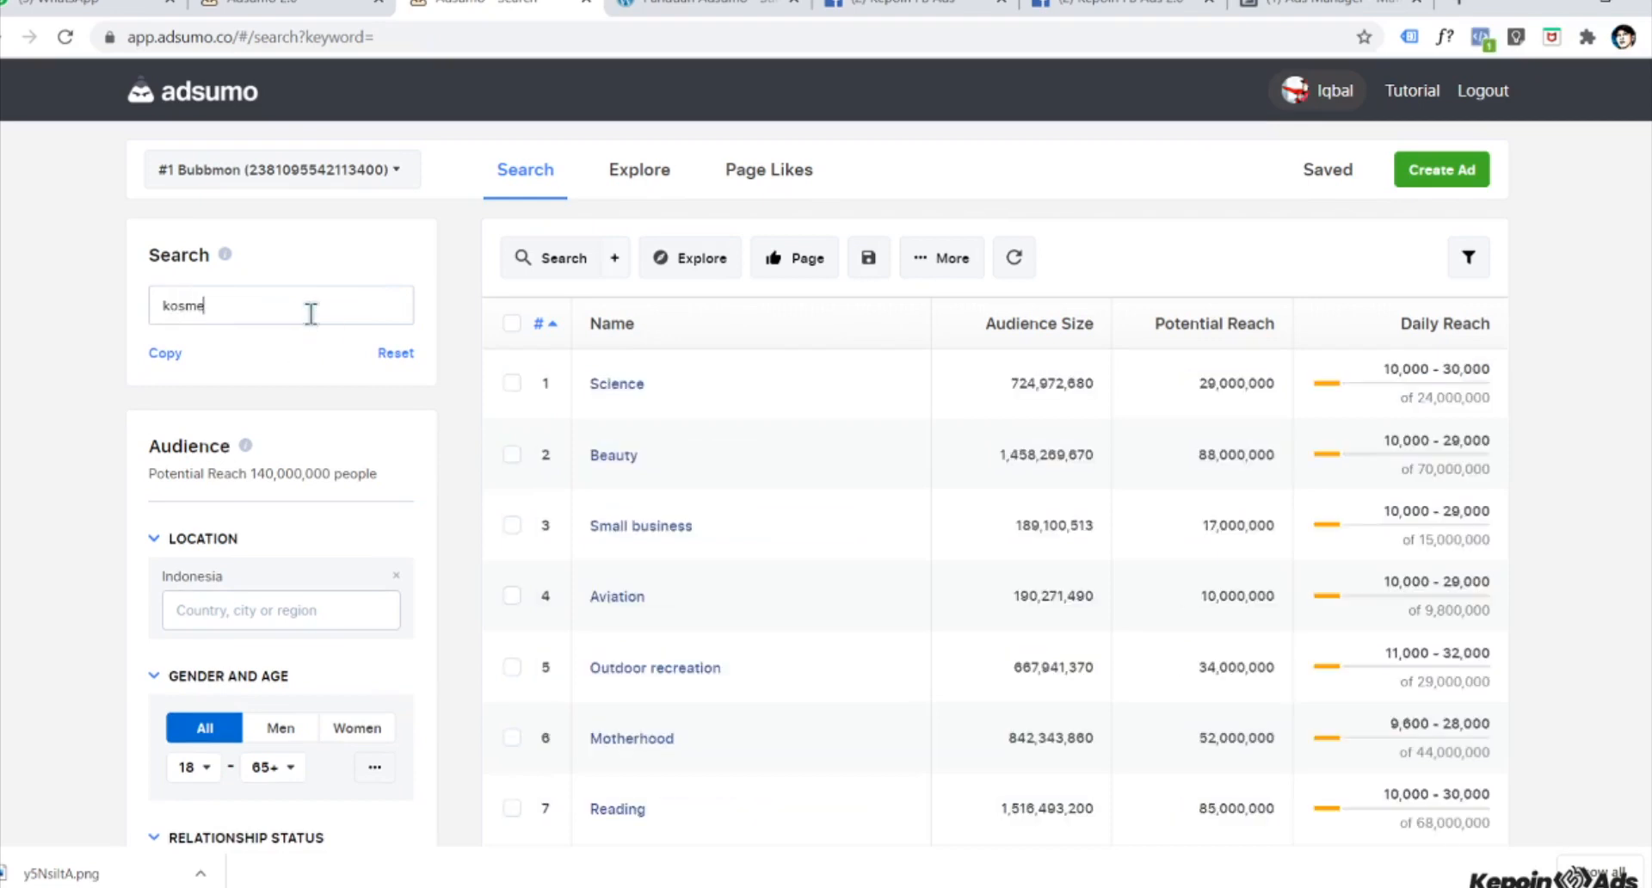
type("tik")
key("Return")
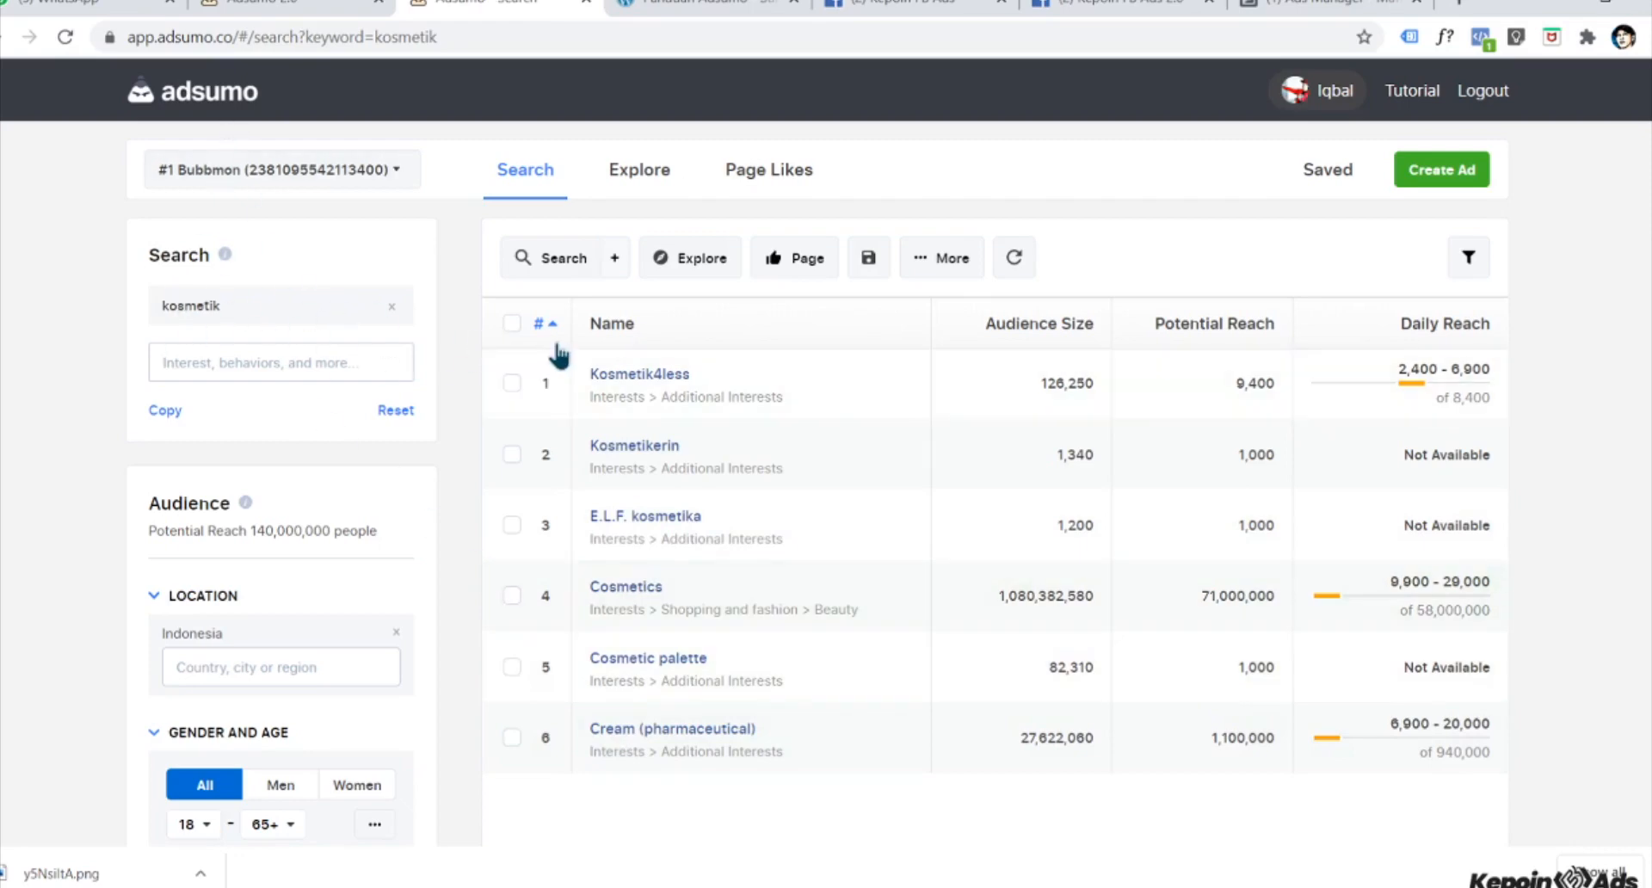
double_click(205, 306)
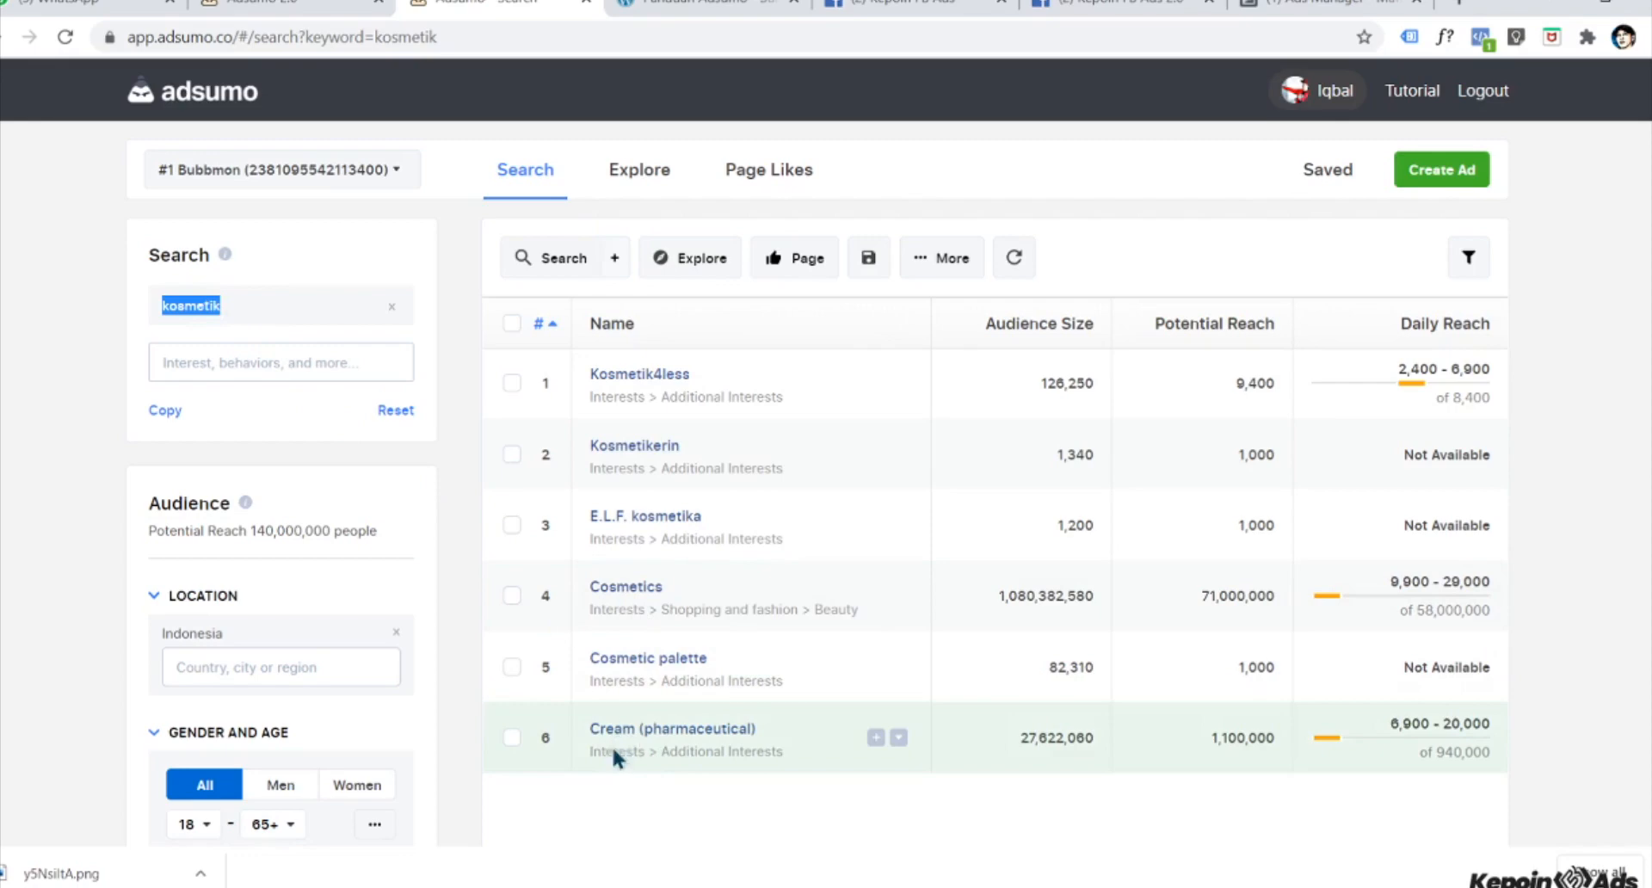
- Replace the search keyword with "wardah"
left_click(392, 310)
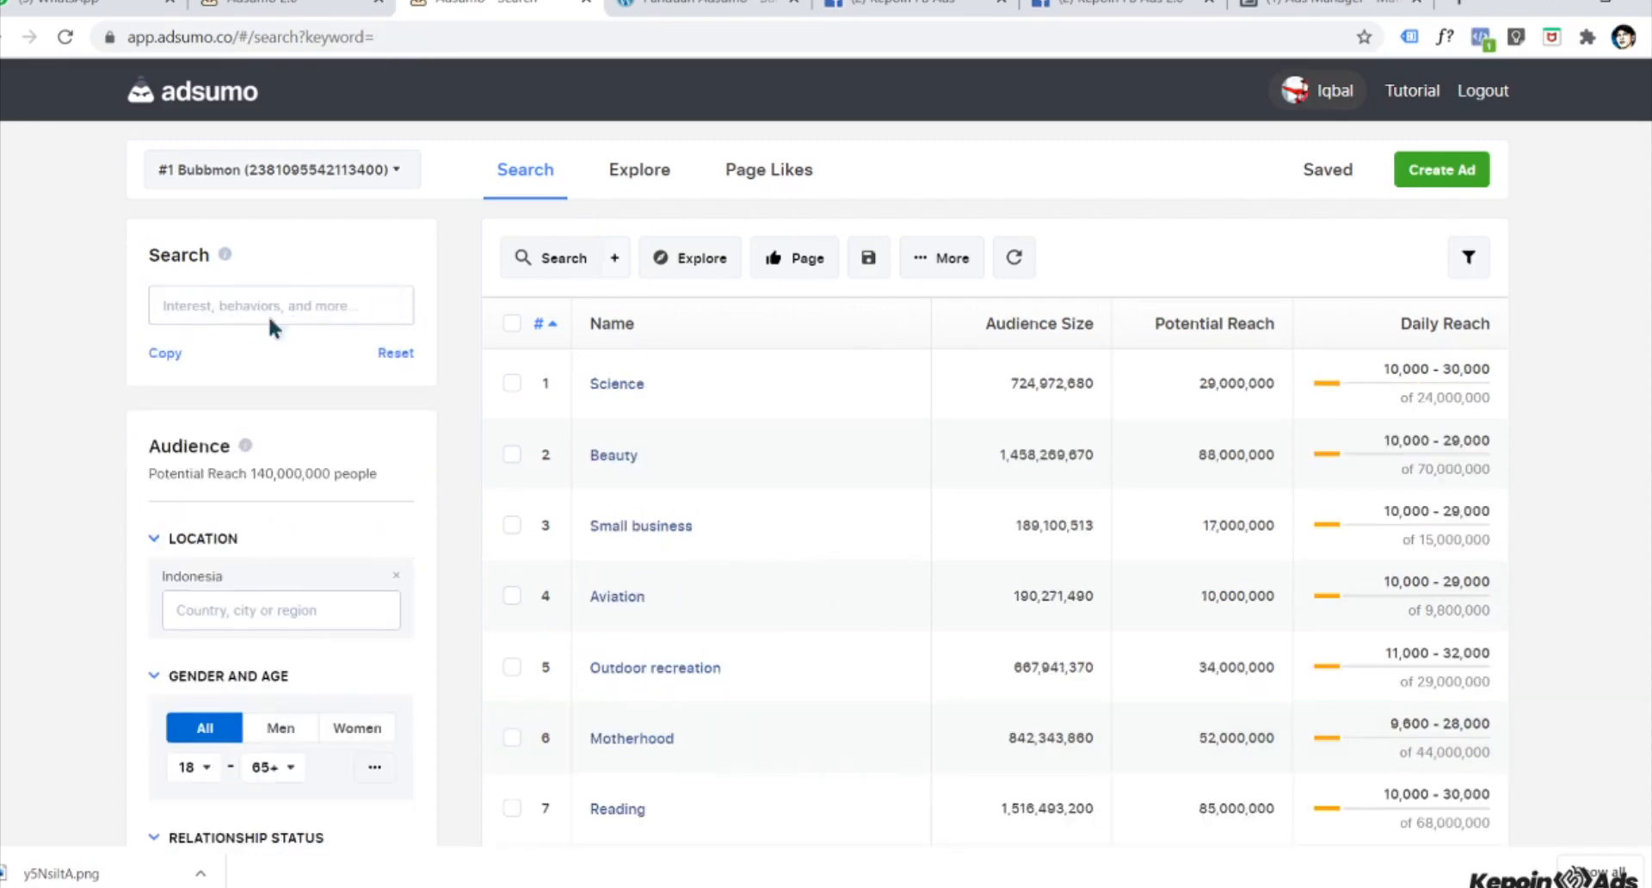
type("wardah")
key("Return")
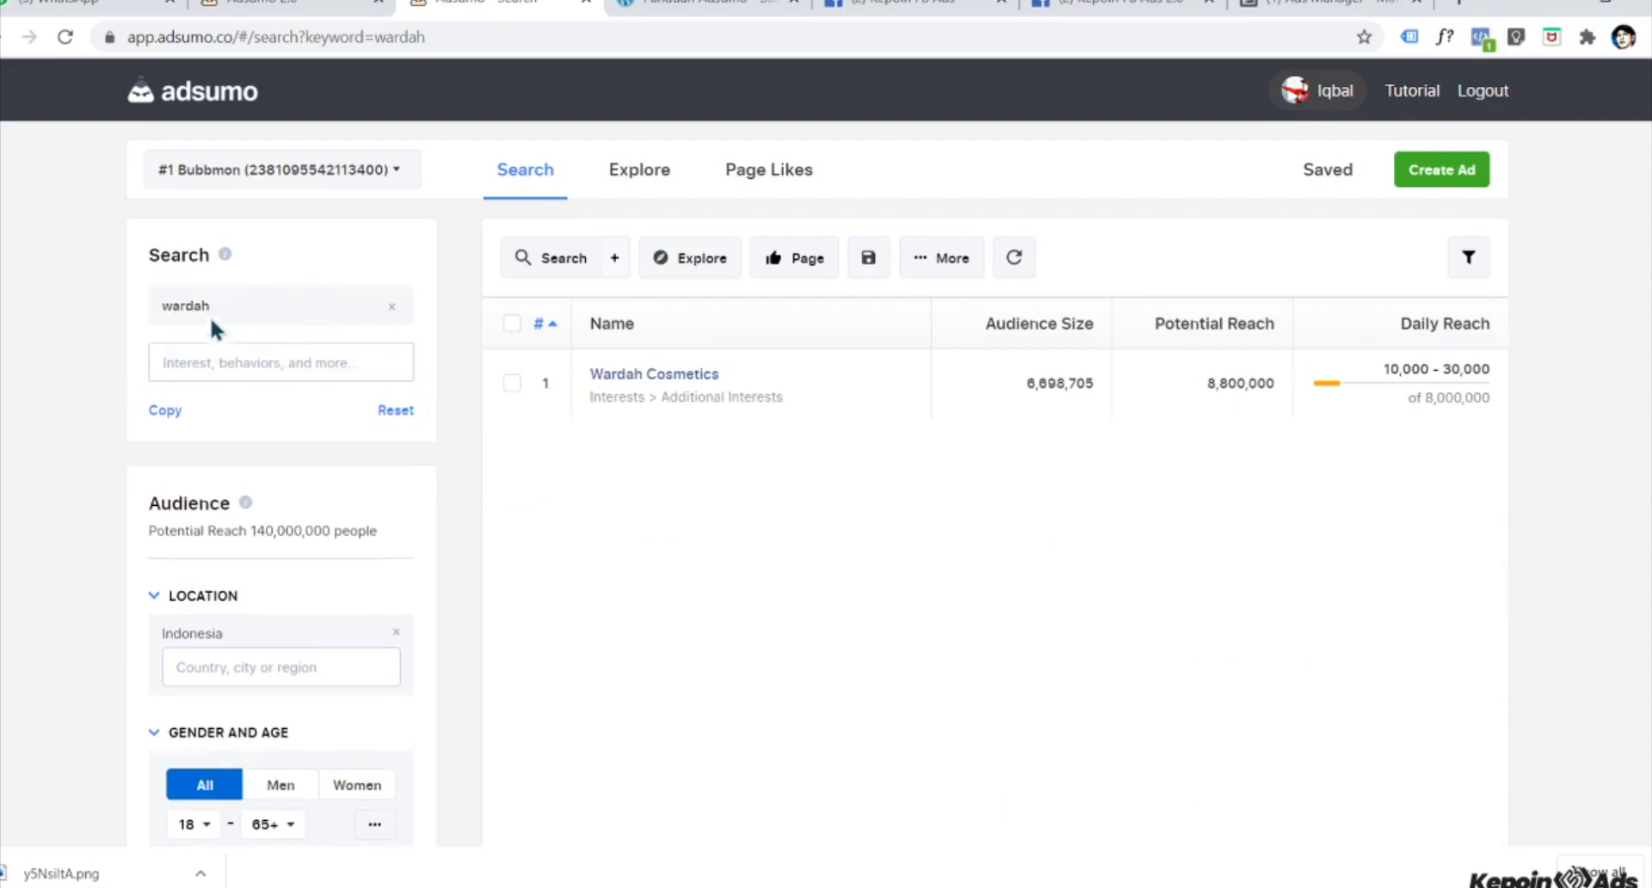
- Select the Wardah Cosmetics interest, explore its related interests, and look through the suggested list
left_click(511, 383)
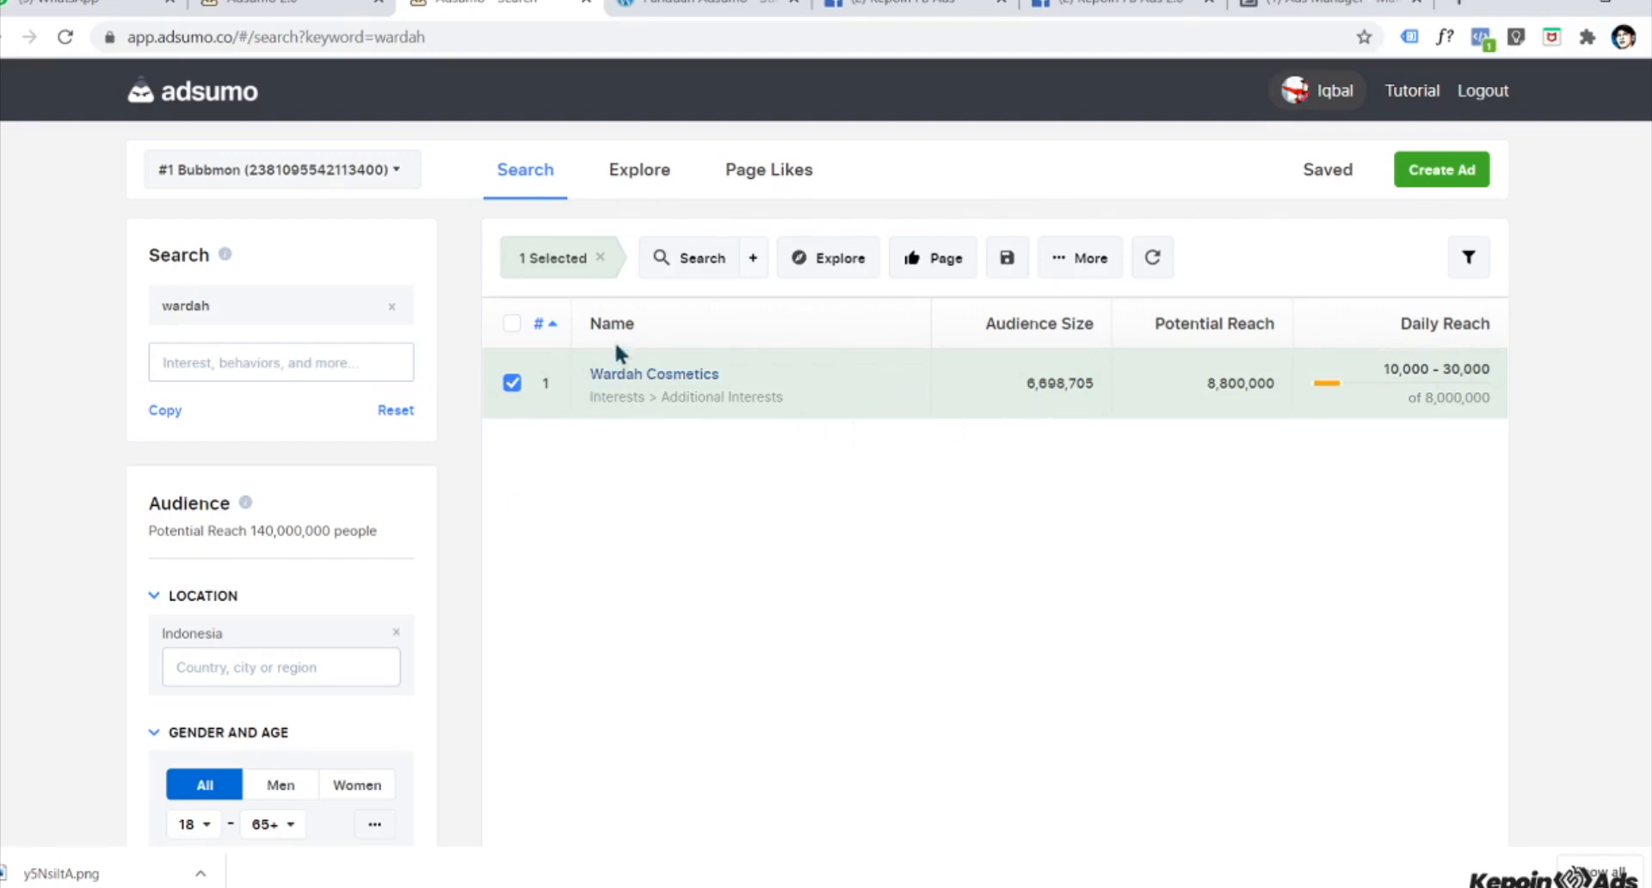
left_click(511, 381)
left_click(512, 383)
left_click(841, 260)
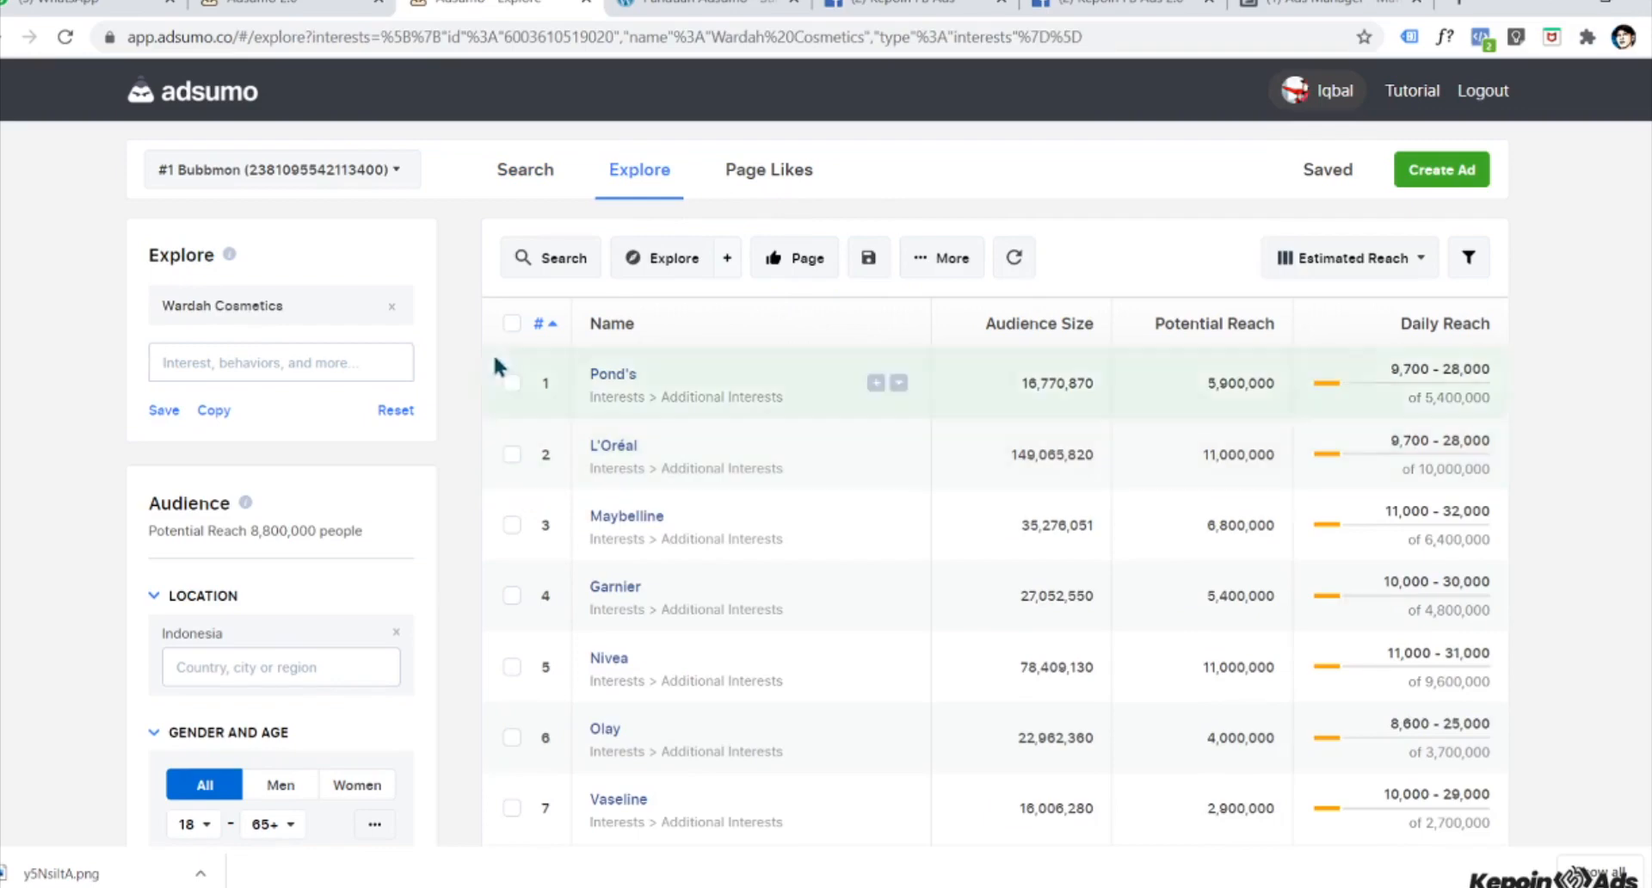
left_click(411, 362)
scroll(632, 585, "down", 5)
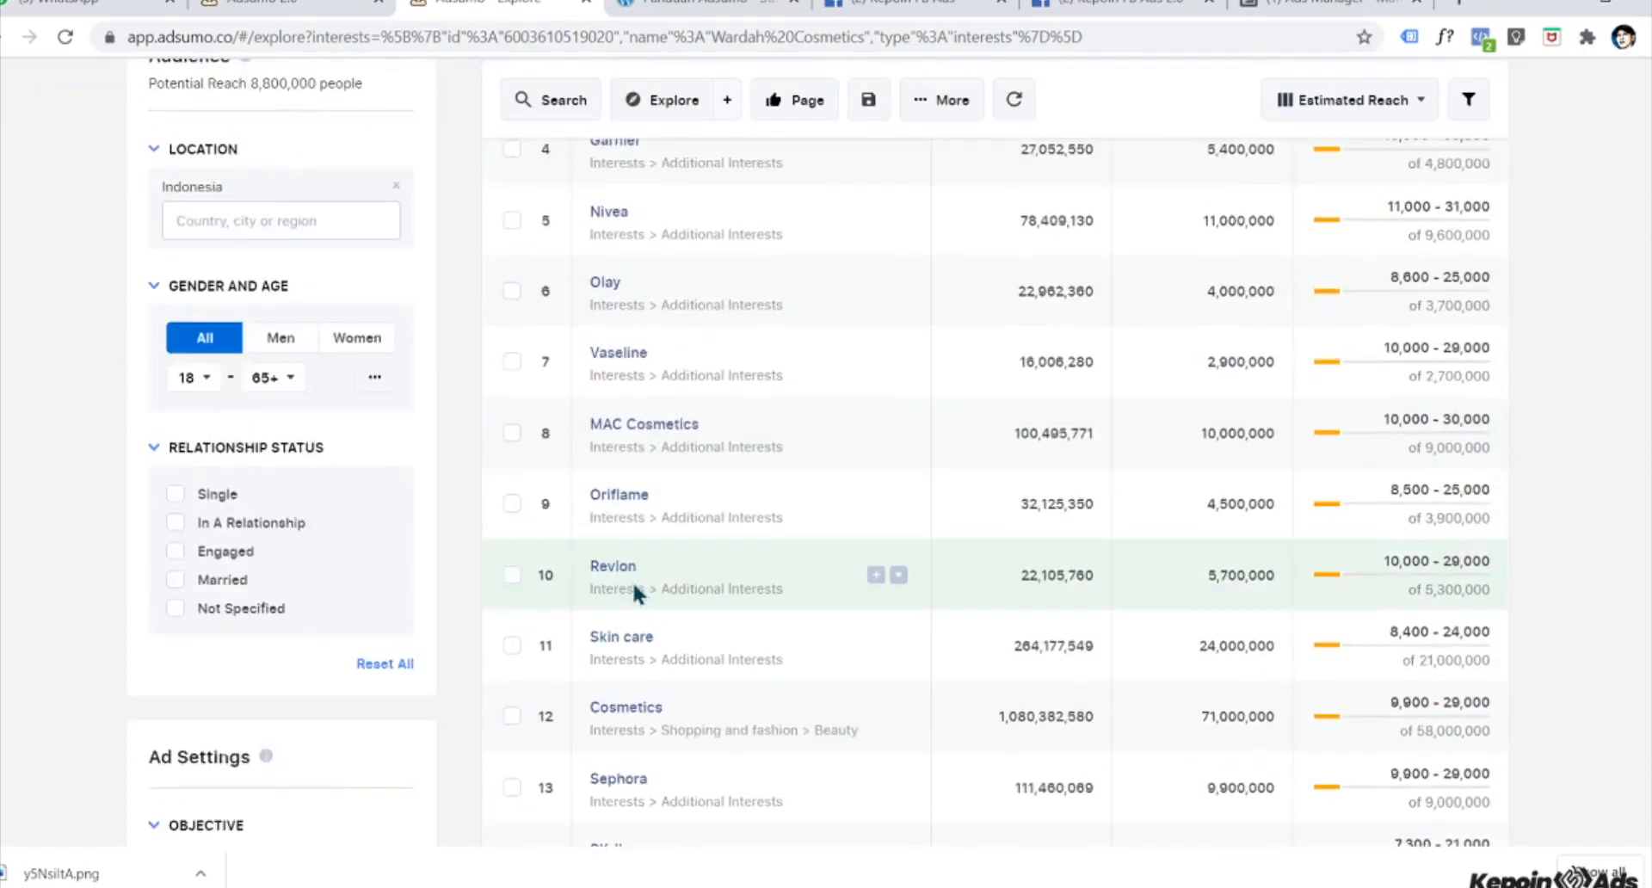
scroll(634, 586, "down", 15)
scroll(635, 596, "up", 20)
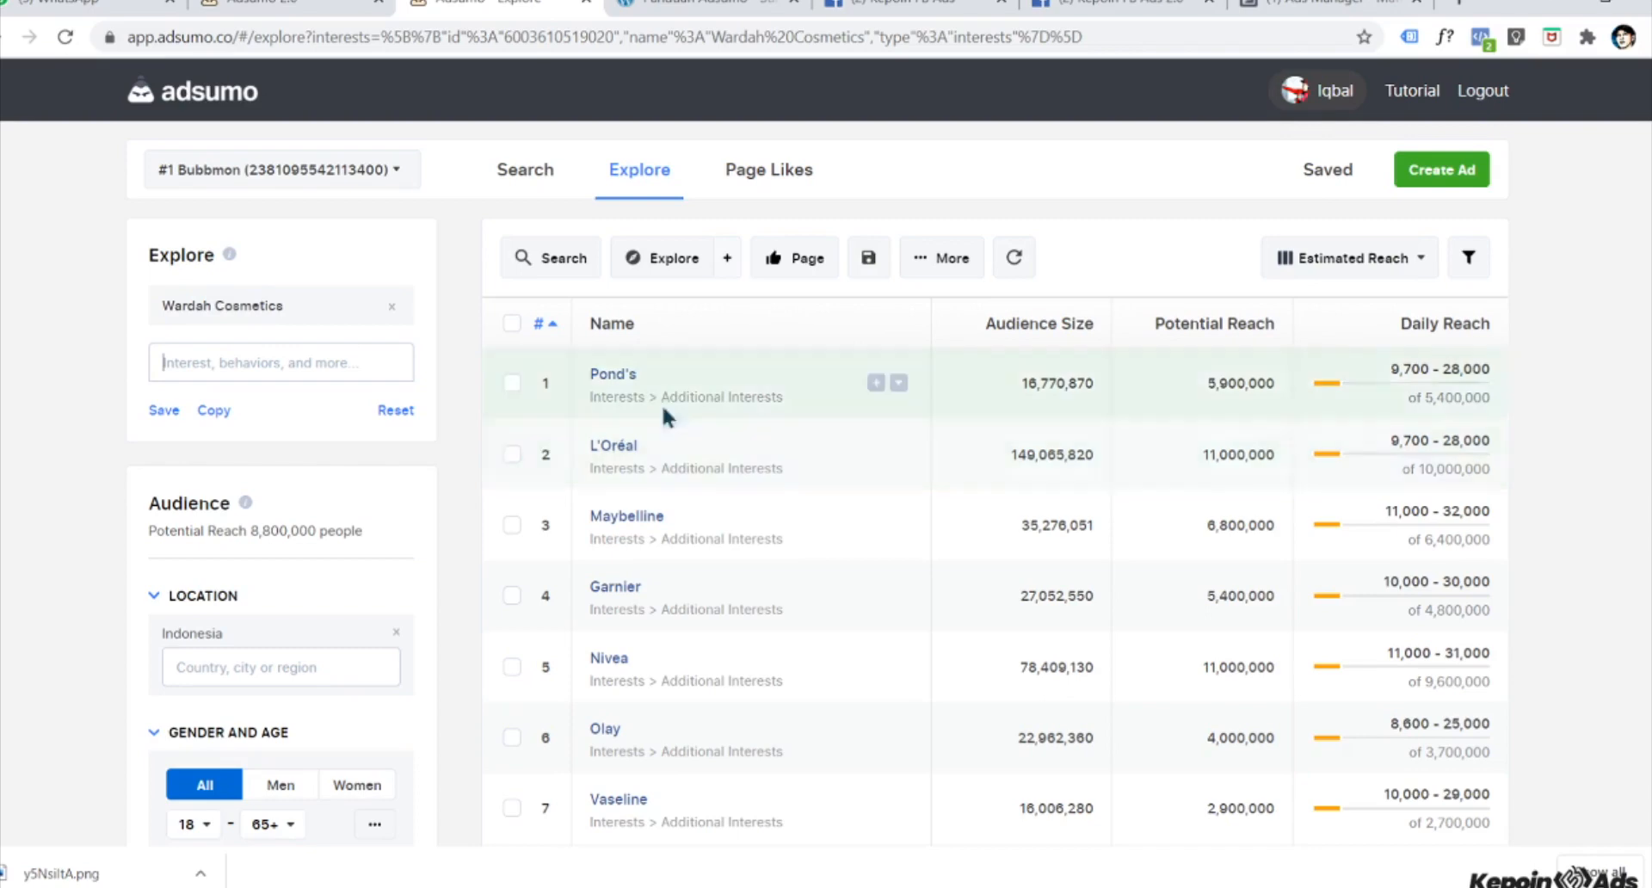
- Show audience overlap for the related interests and compare Pond's with Wardah Cosmetics
left_click(1340, 273)
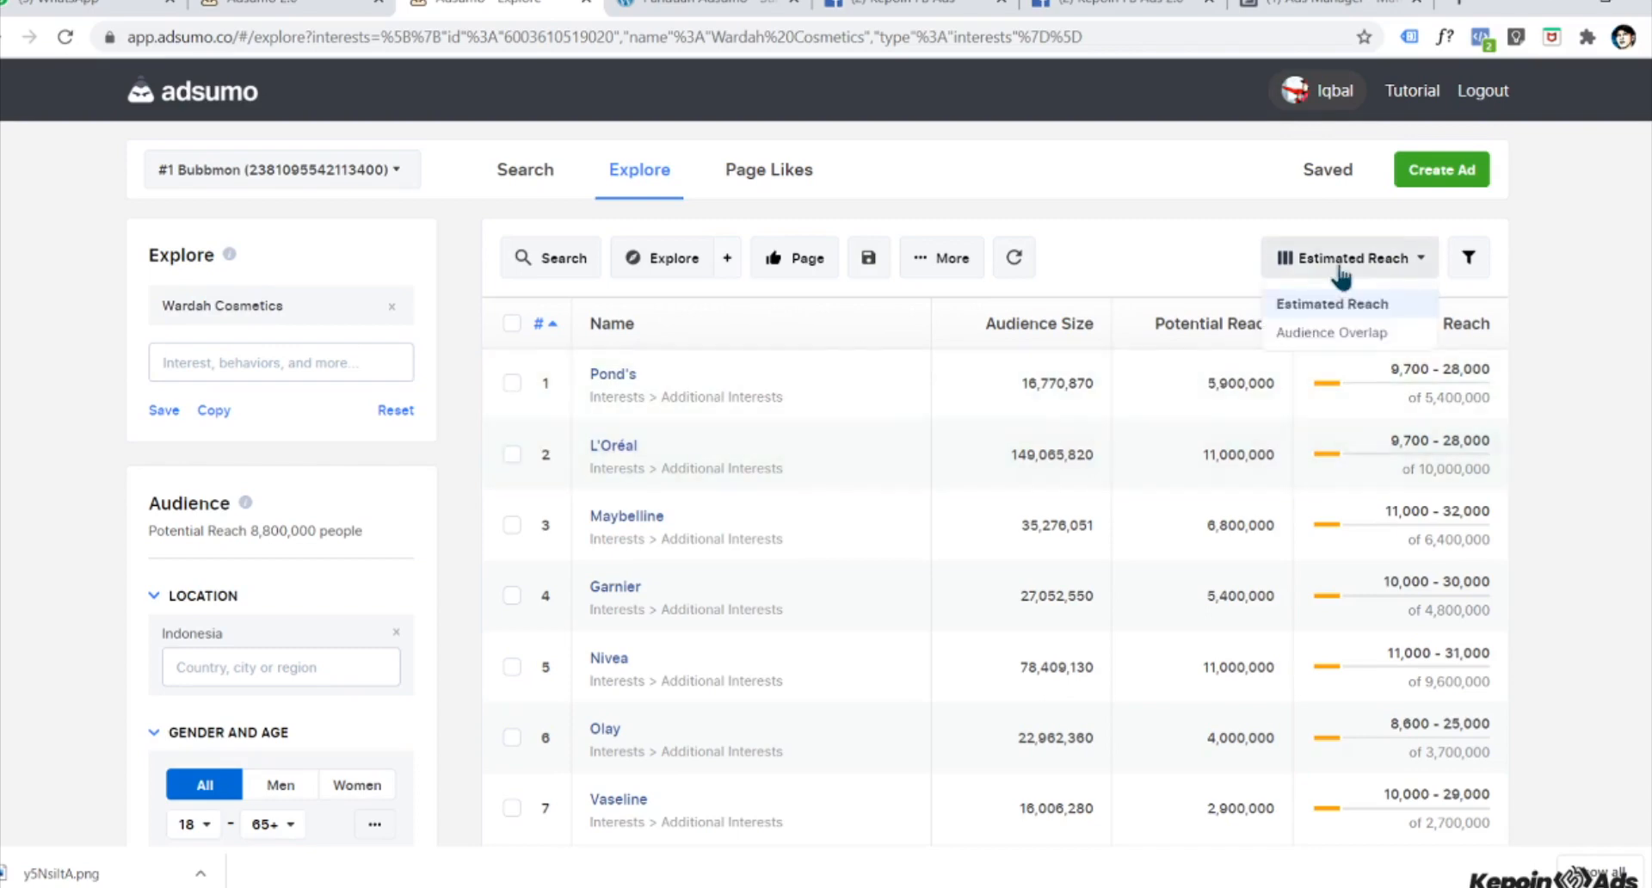
left_click(1333, 334)
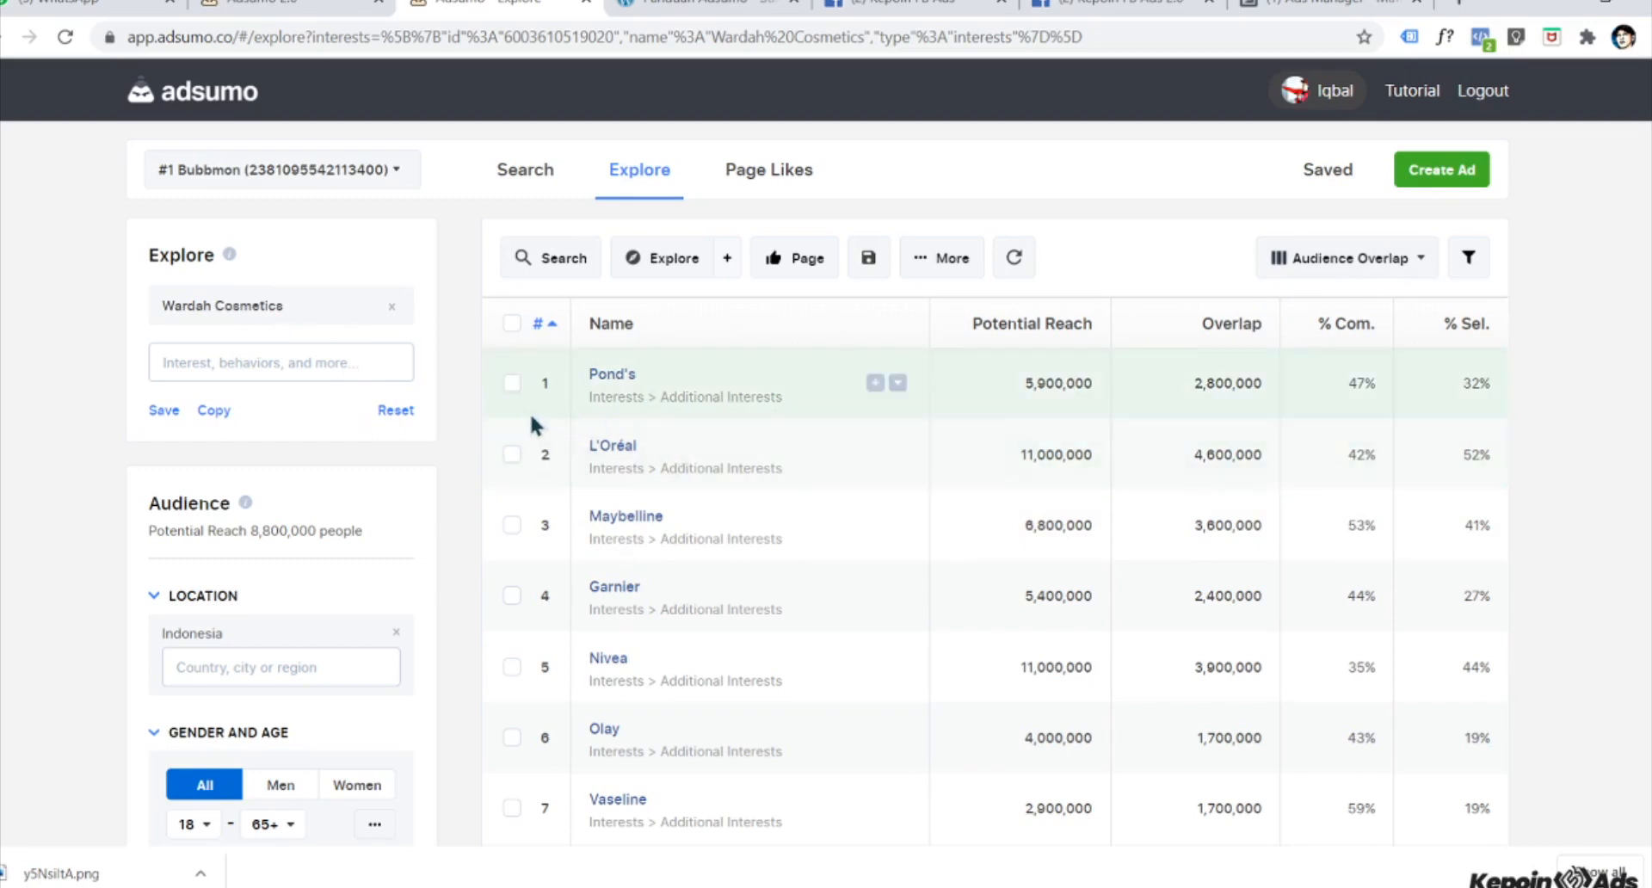
left_click(511, 384)
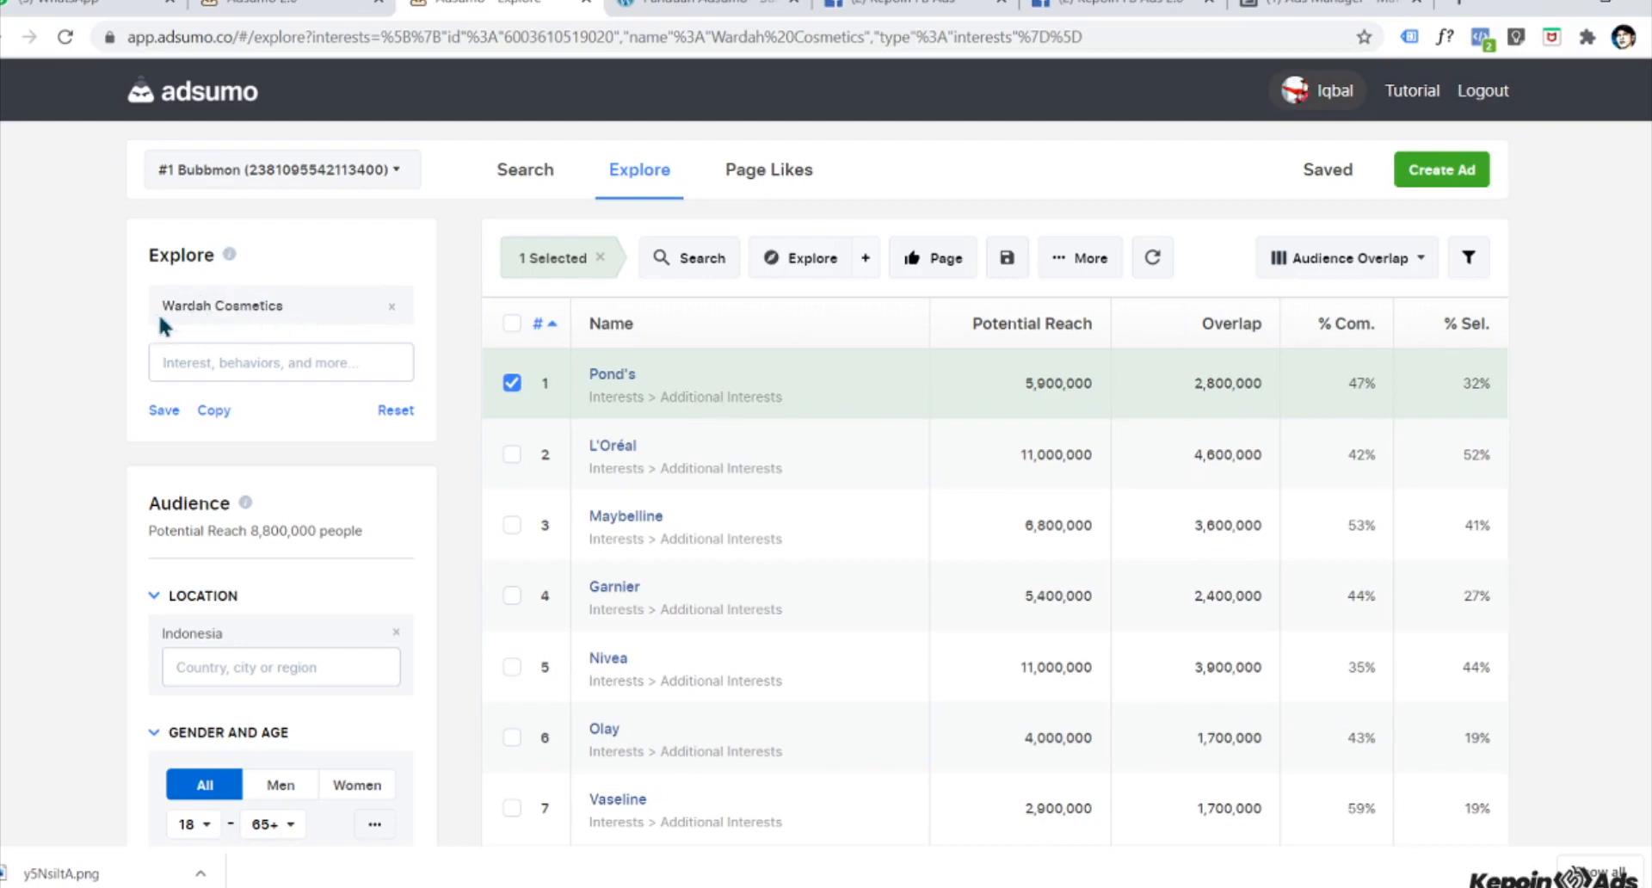
left_click_drag(173, 306, 292, 291)
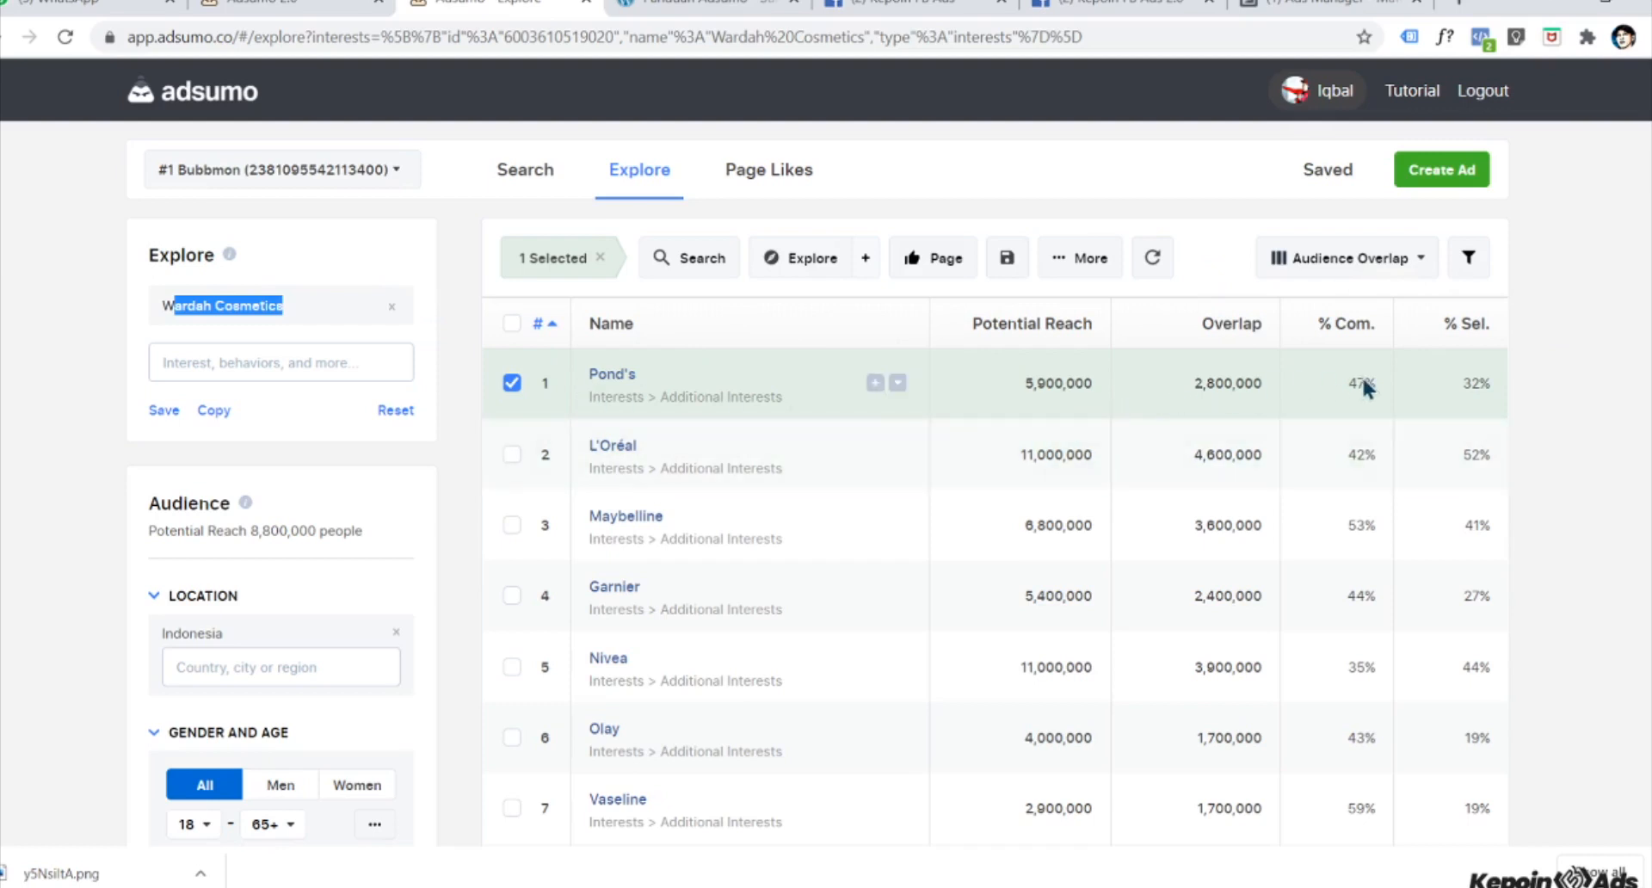
double_click(239, 306)
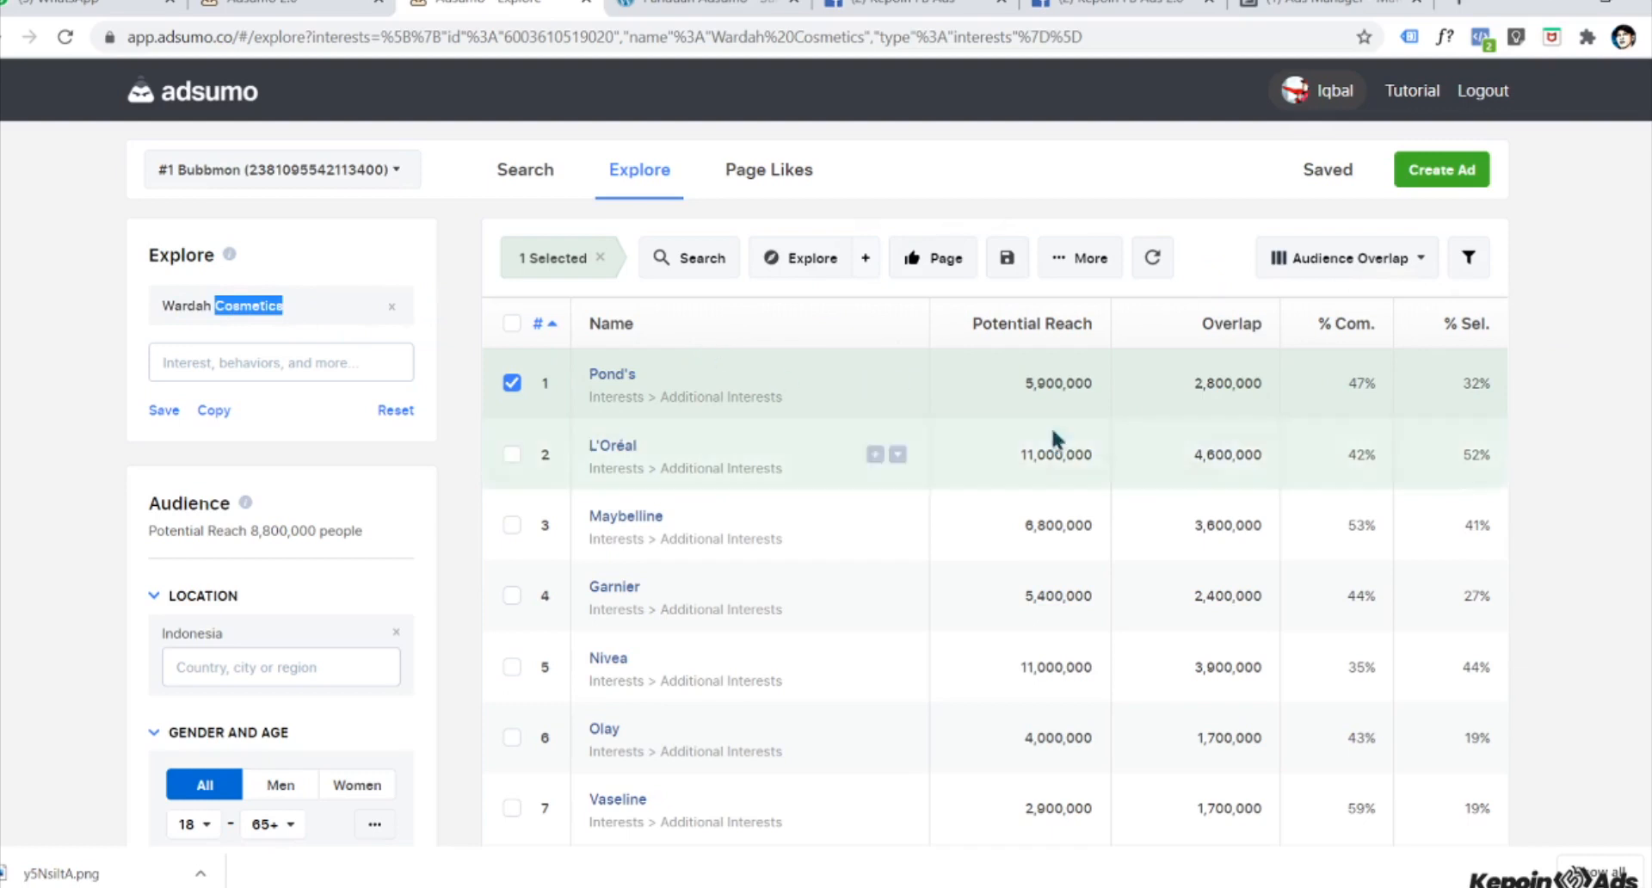
left_click(1207, 379)
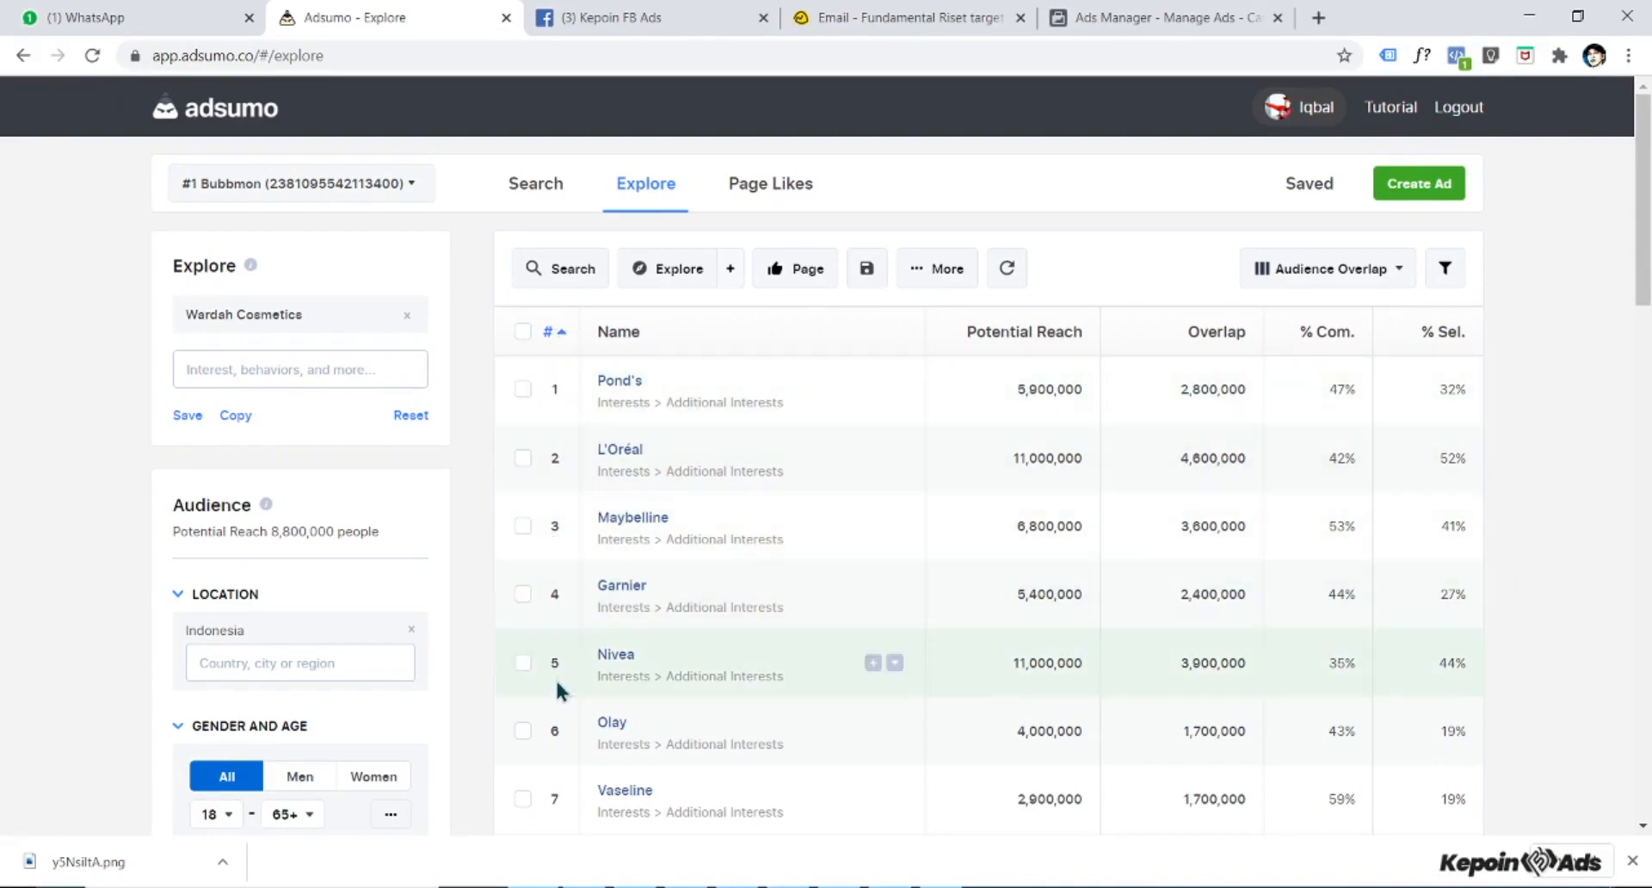
- Sort the related interests by potential reach, by overlap, and finally by percentage of the selected audience
left_click(1046, 335)
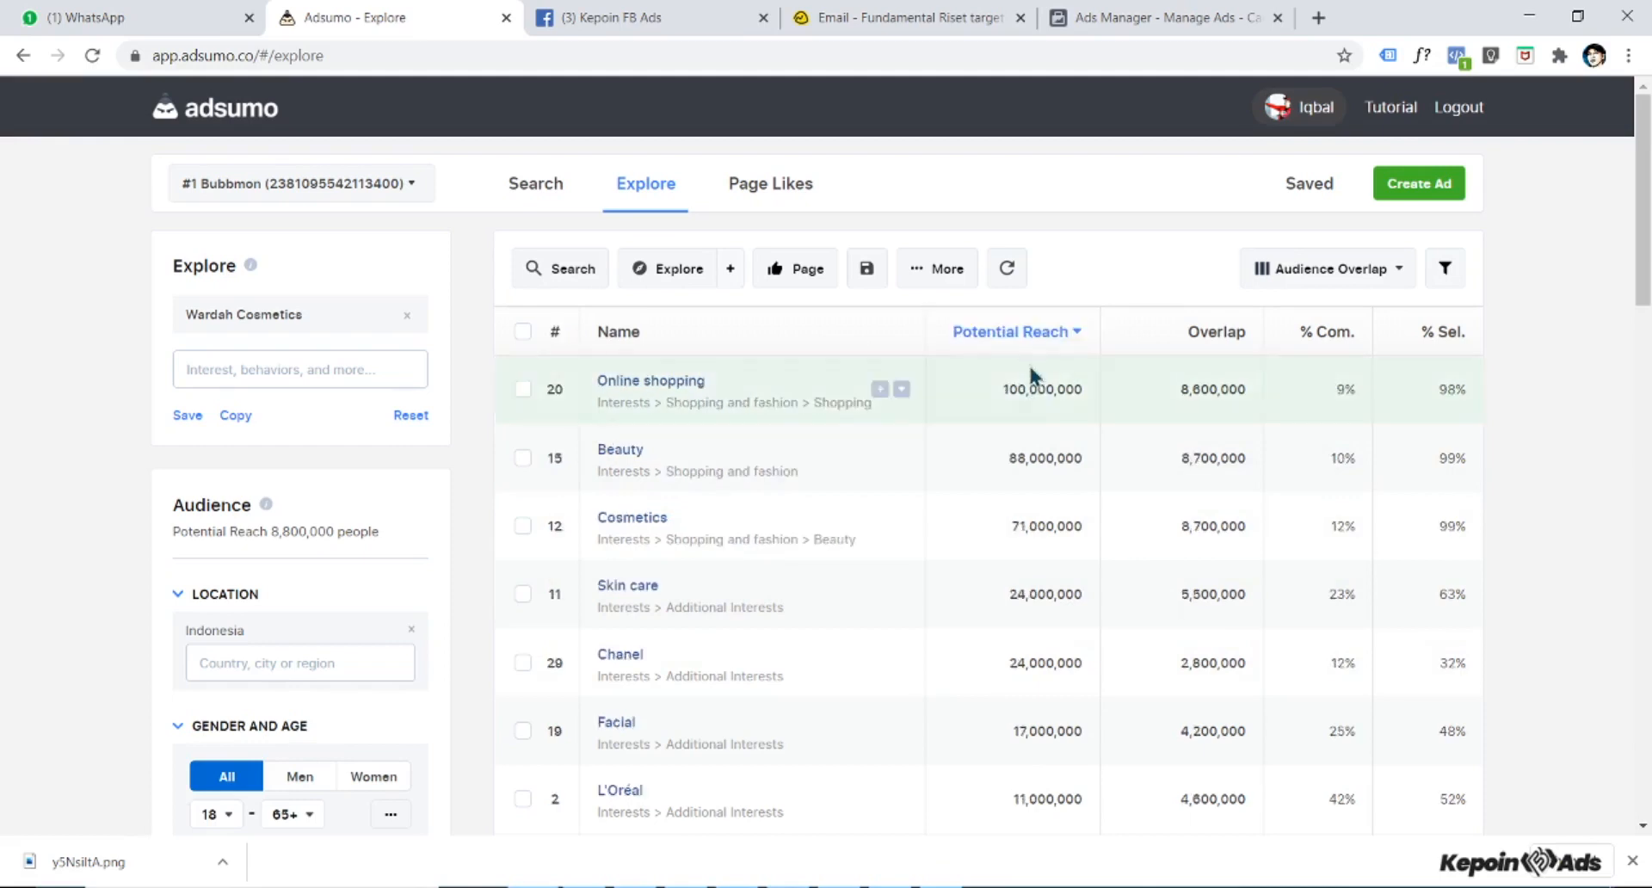
left_click(1169, 344)
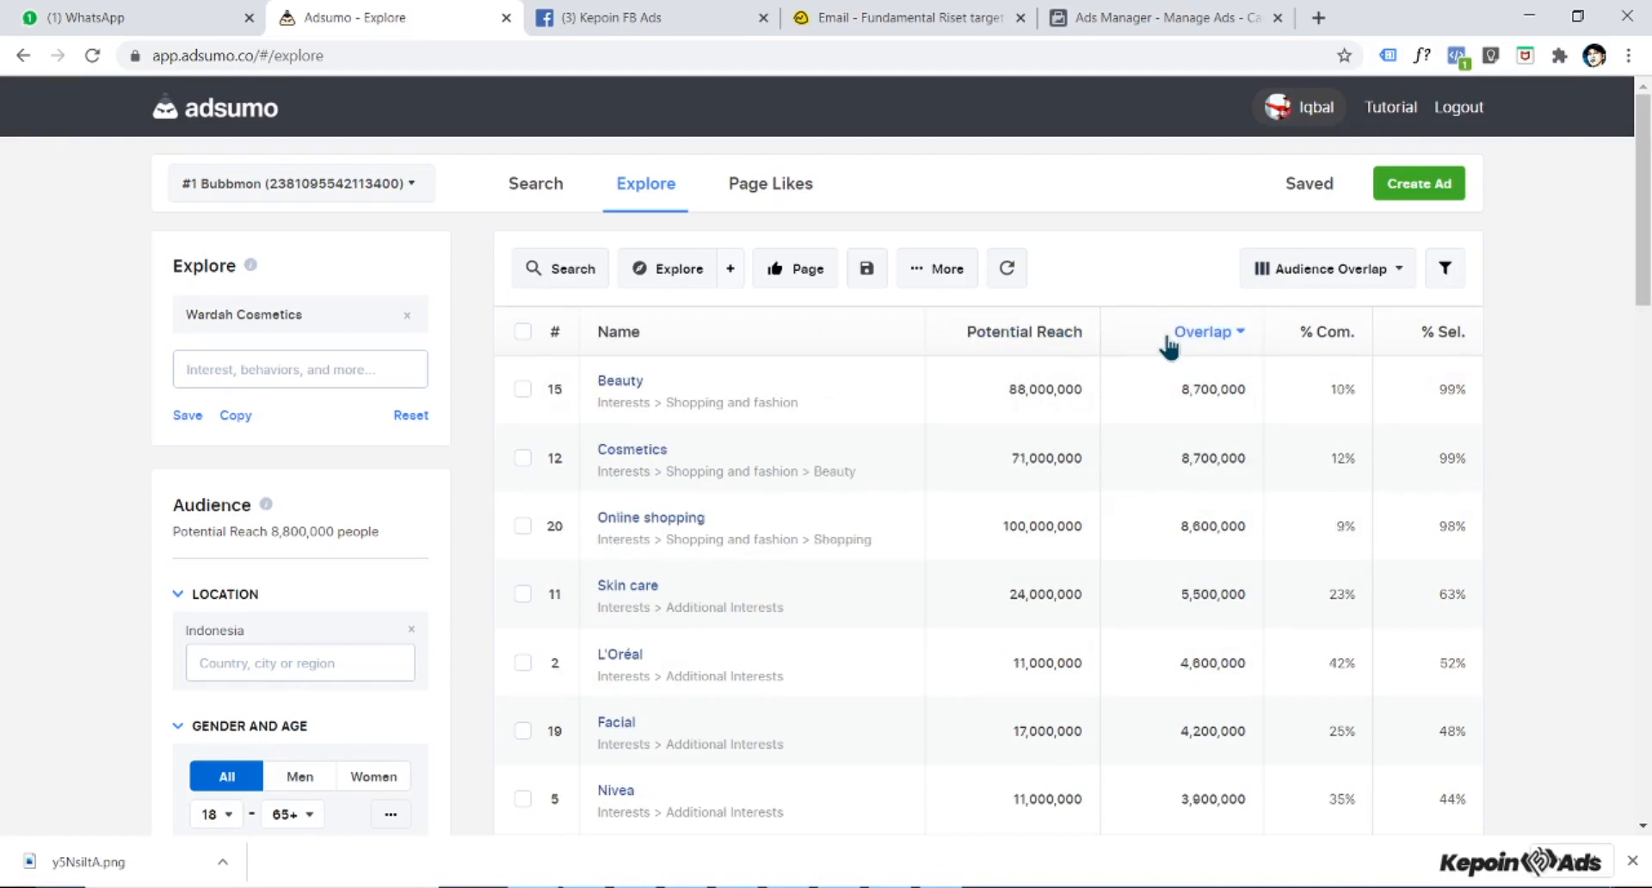
left_click(1323, 344)
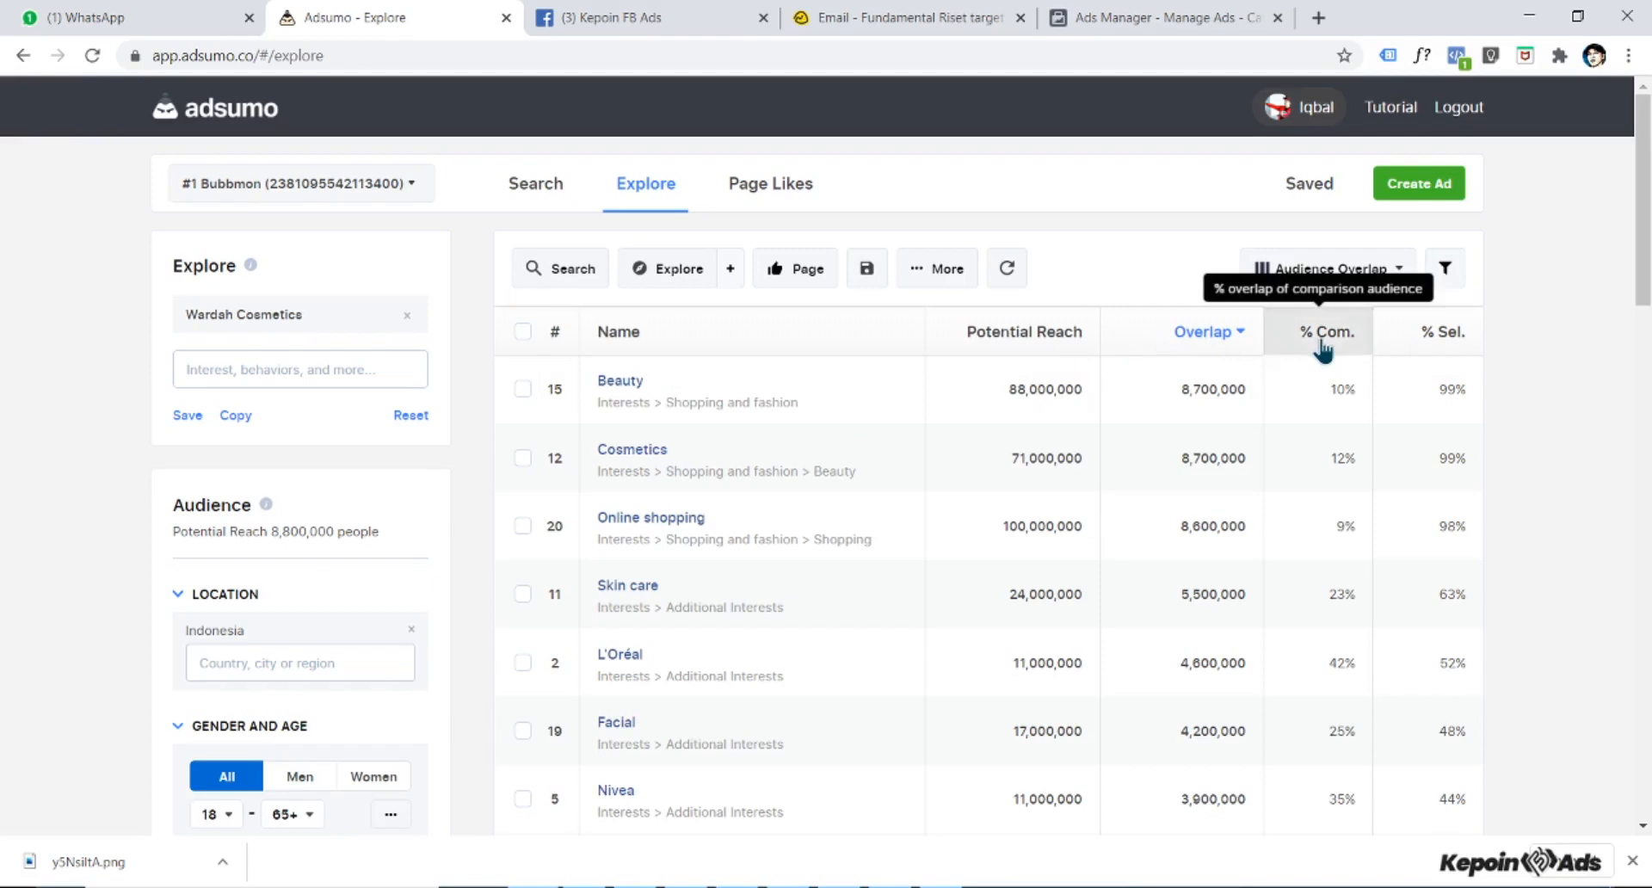
left_click(1419, 343)
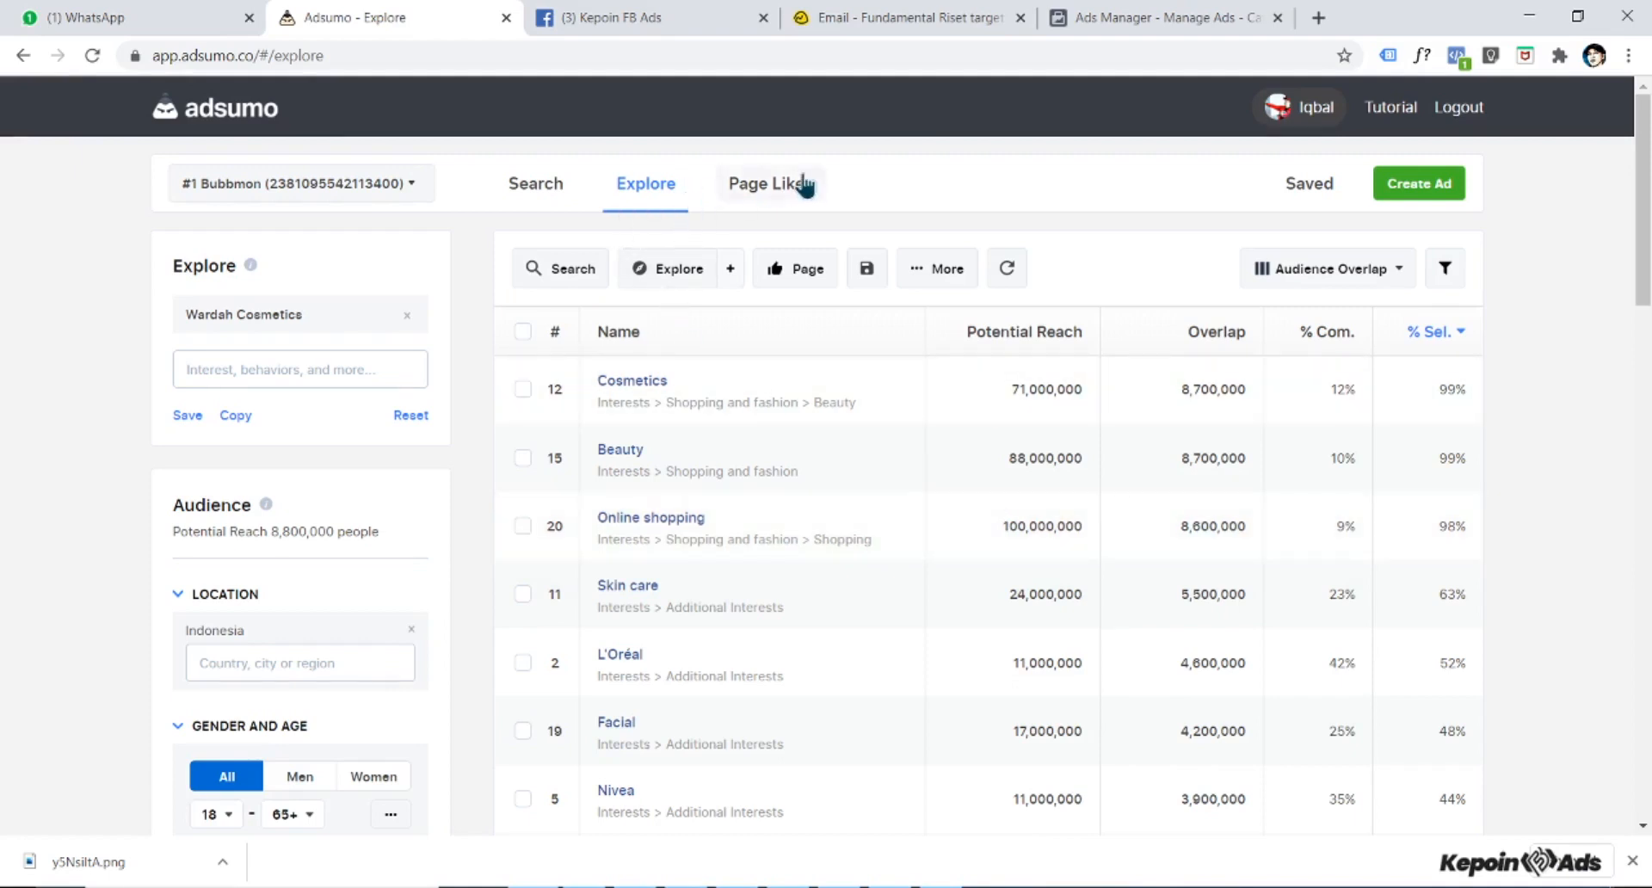
- Open the page likes for Wardah Cosmetics, briefly revisiting the keyword search and its audience settings before returning
left_click(736, 267)
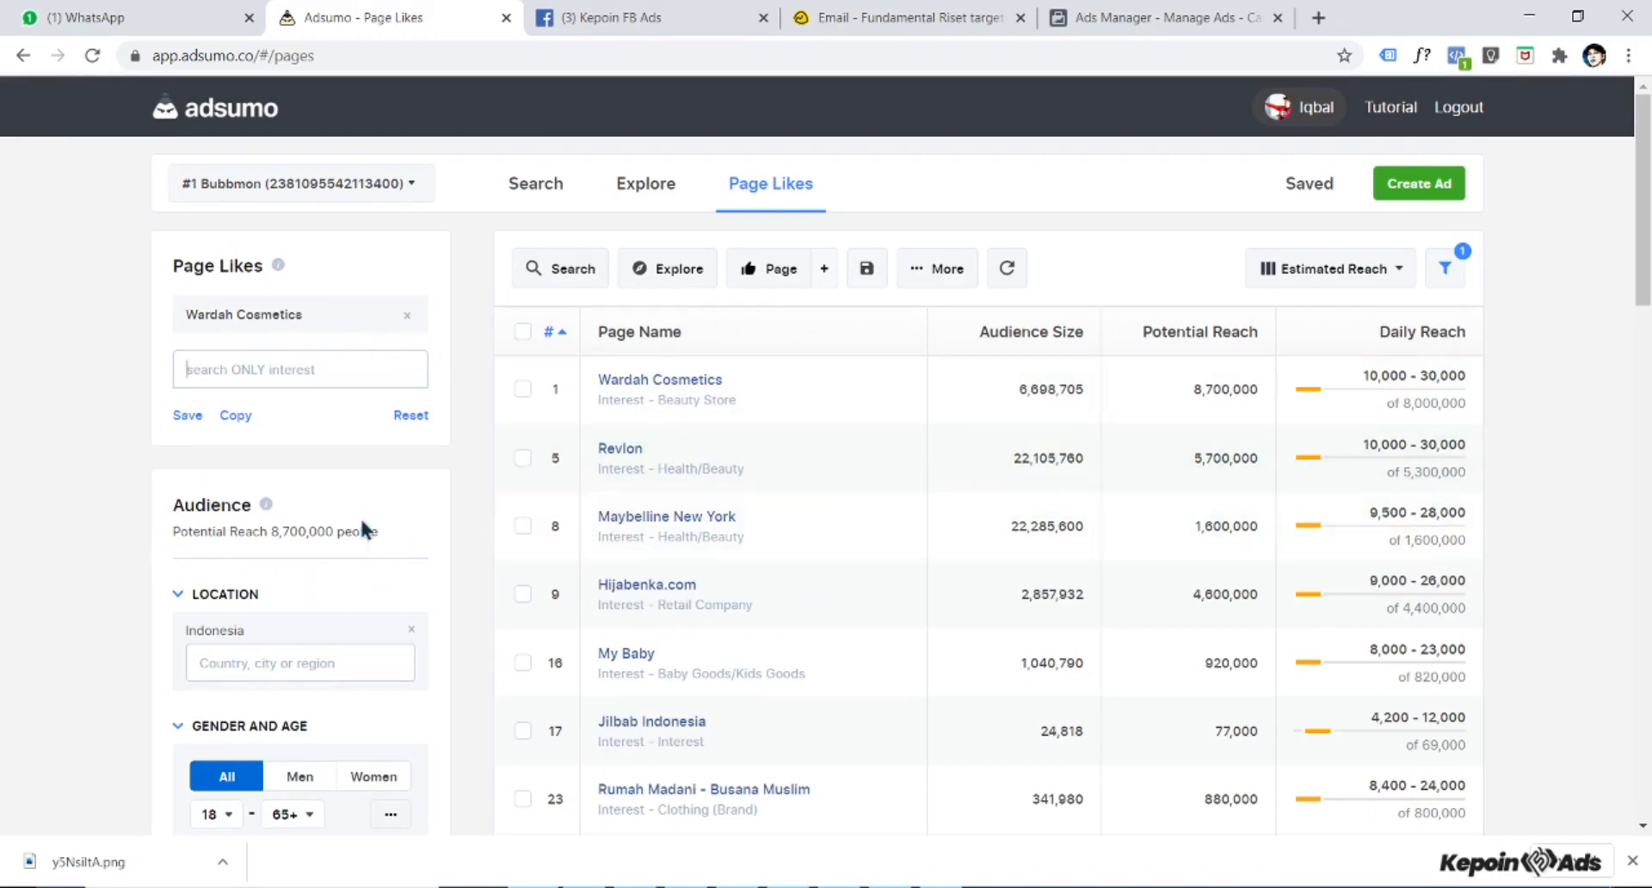
left_click_drag(187, 315, 303, 315)
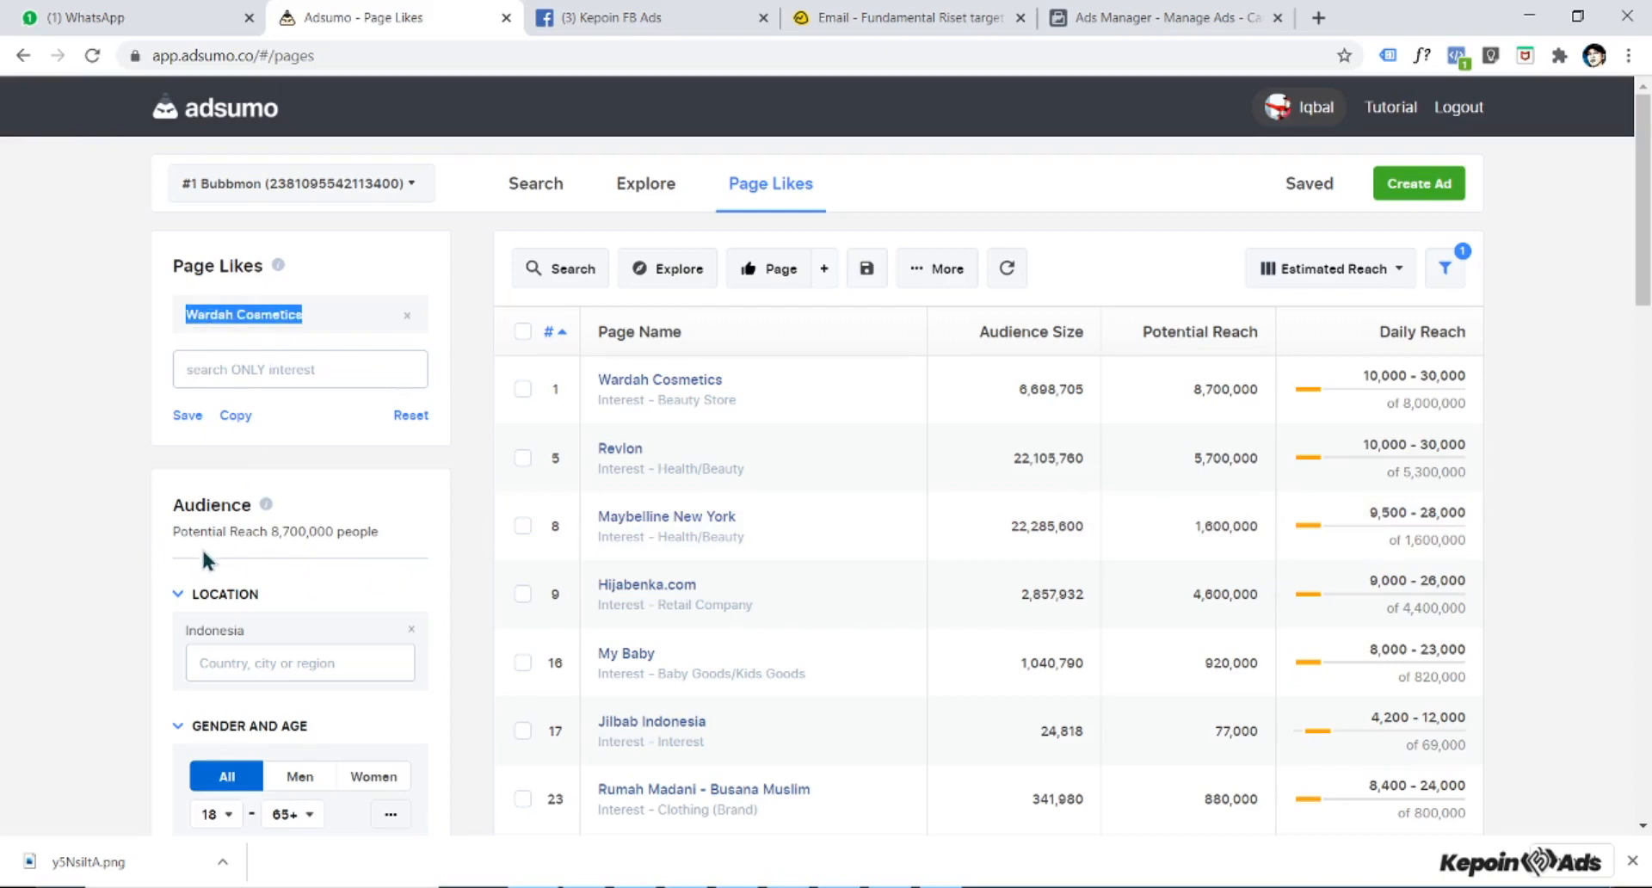
left_click(540, 196)
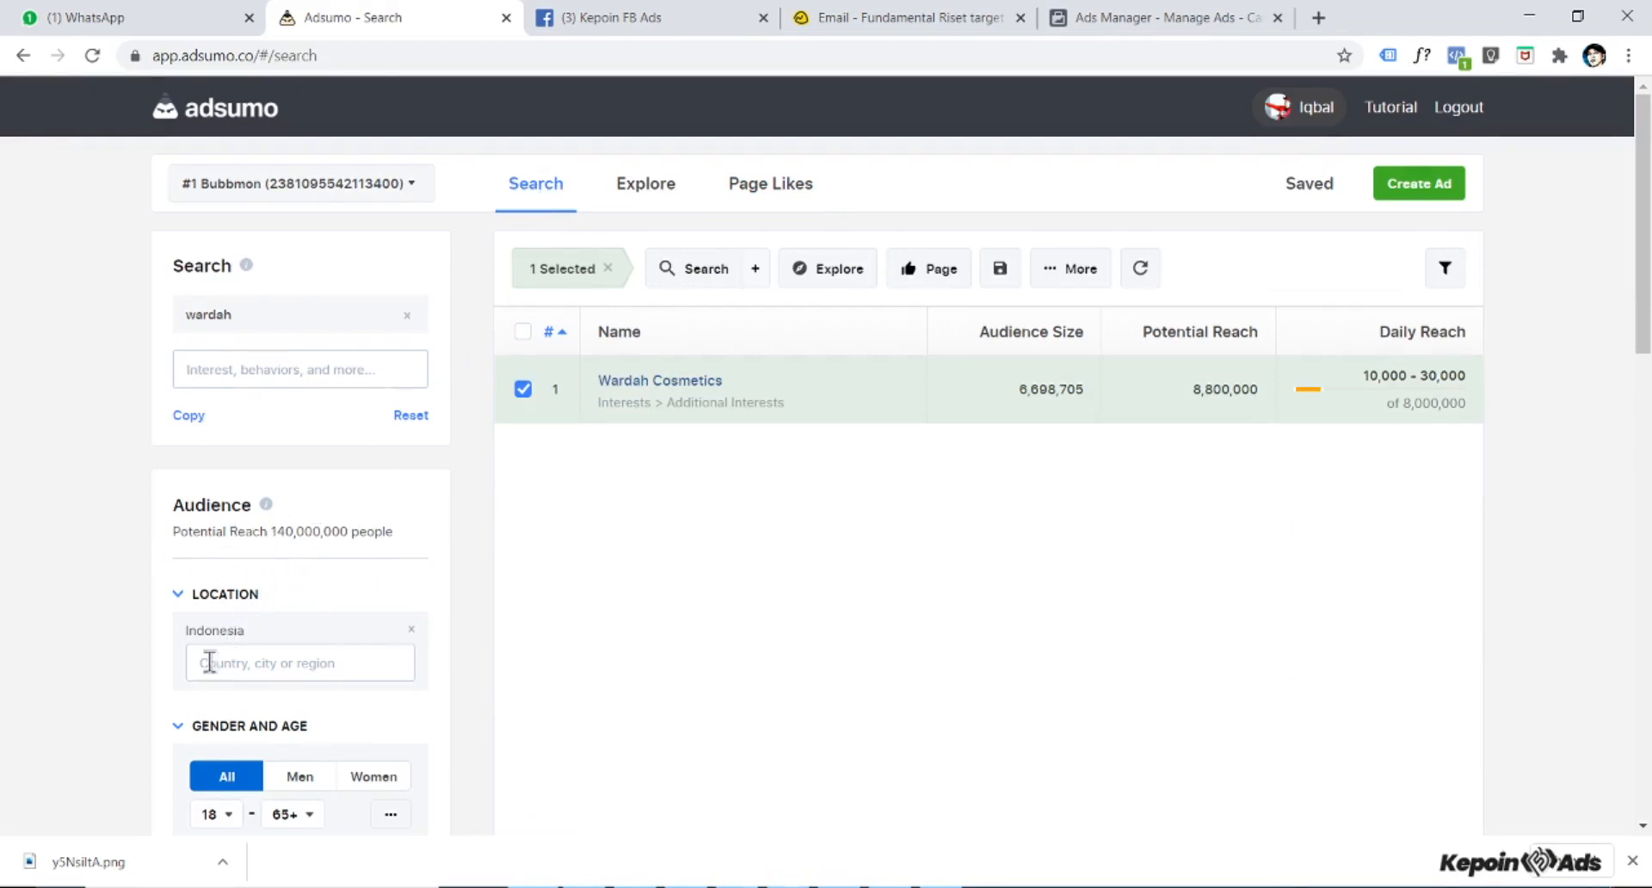
scroll(227, 778, "down", 3)
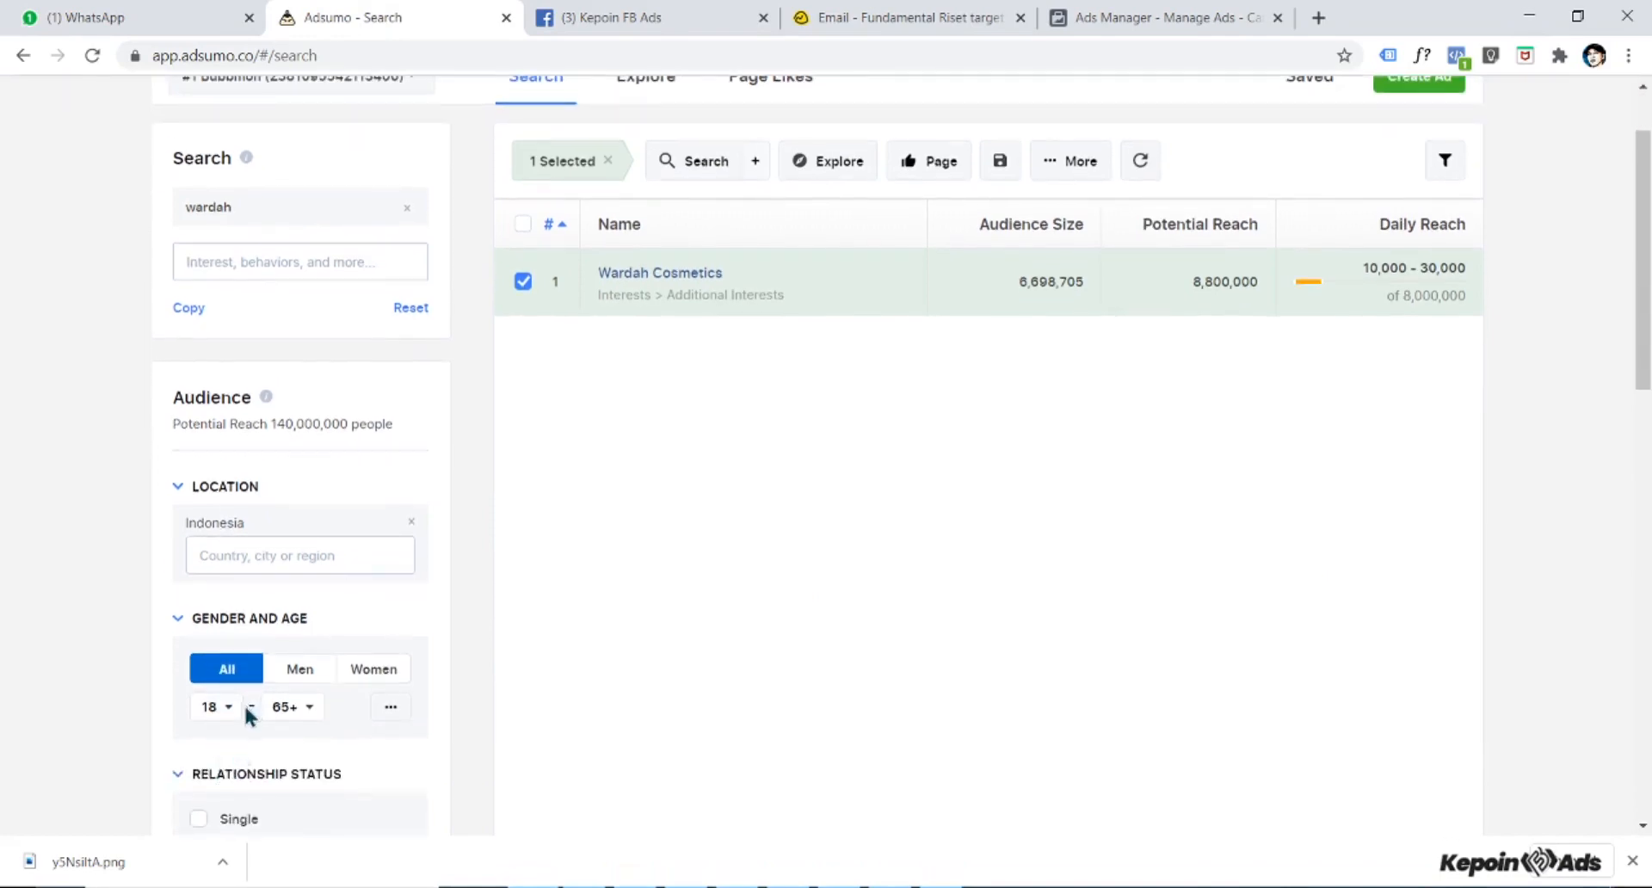
scroll(235, 747, "up", 3)
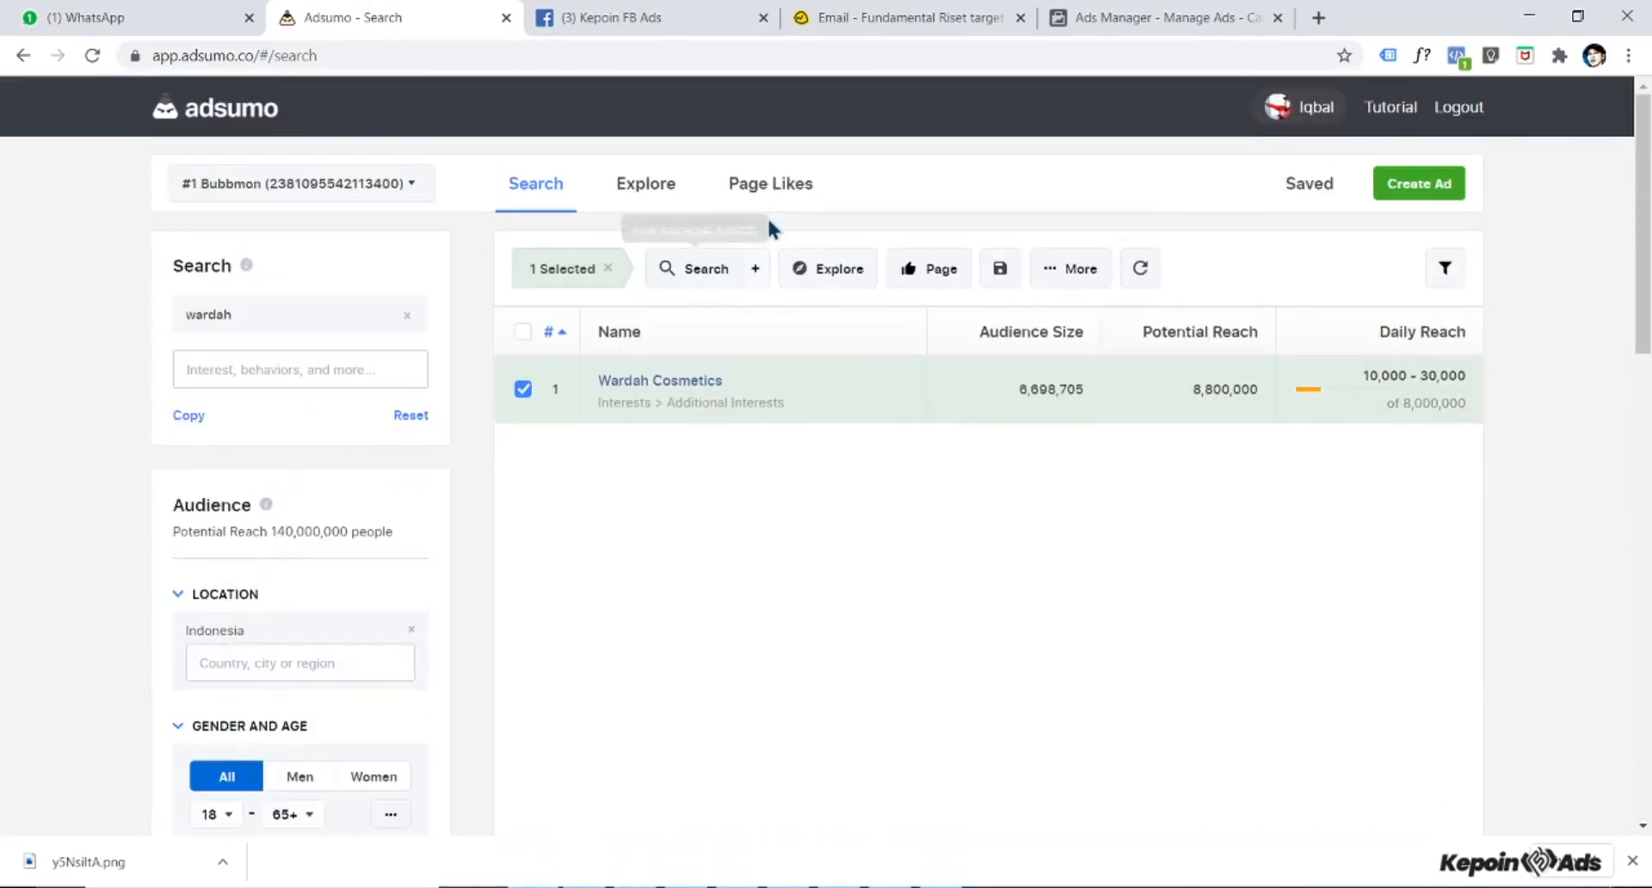
left_click(786, 200)
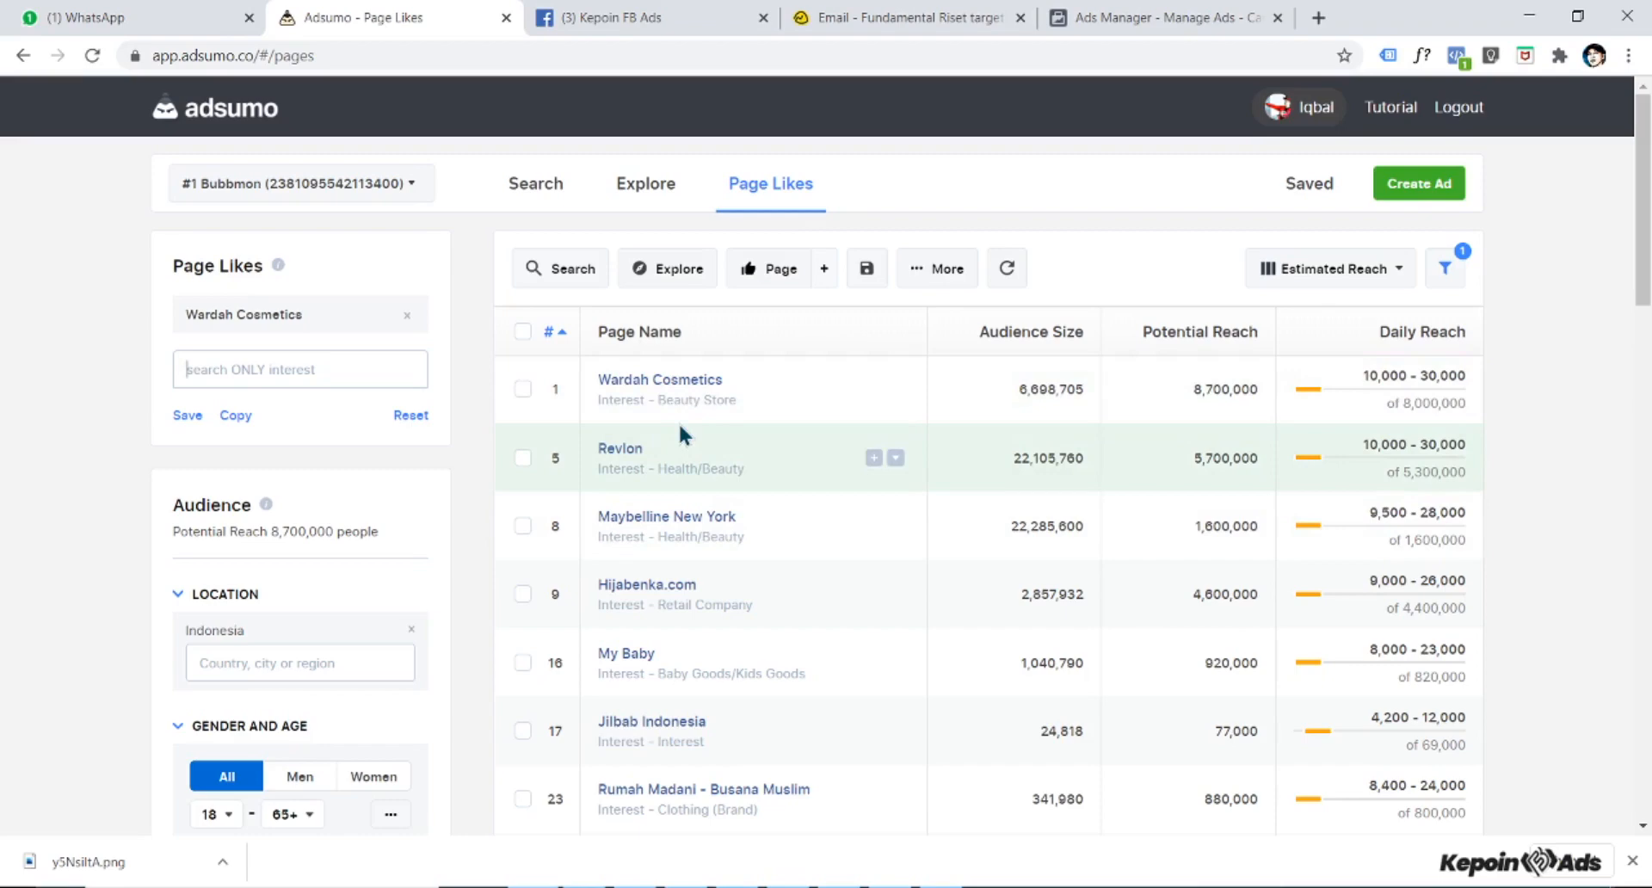
- Try filtering the Wardah Cosmetics page likes to all types, and restore the Interest type filter
left_click(1444, 290)
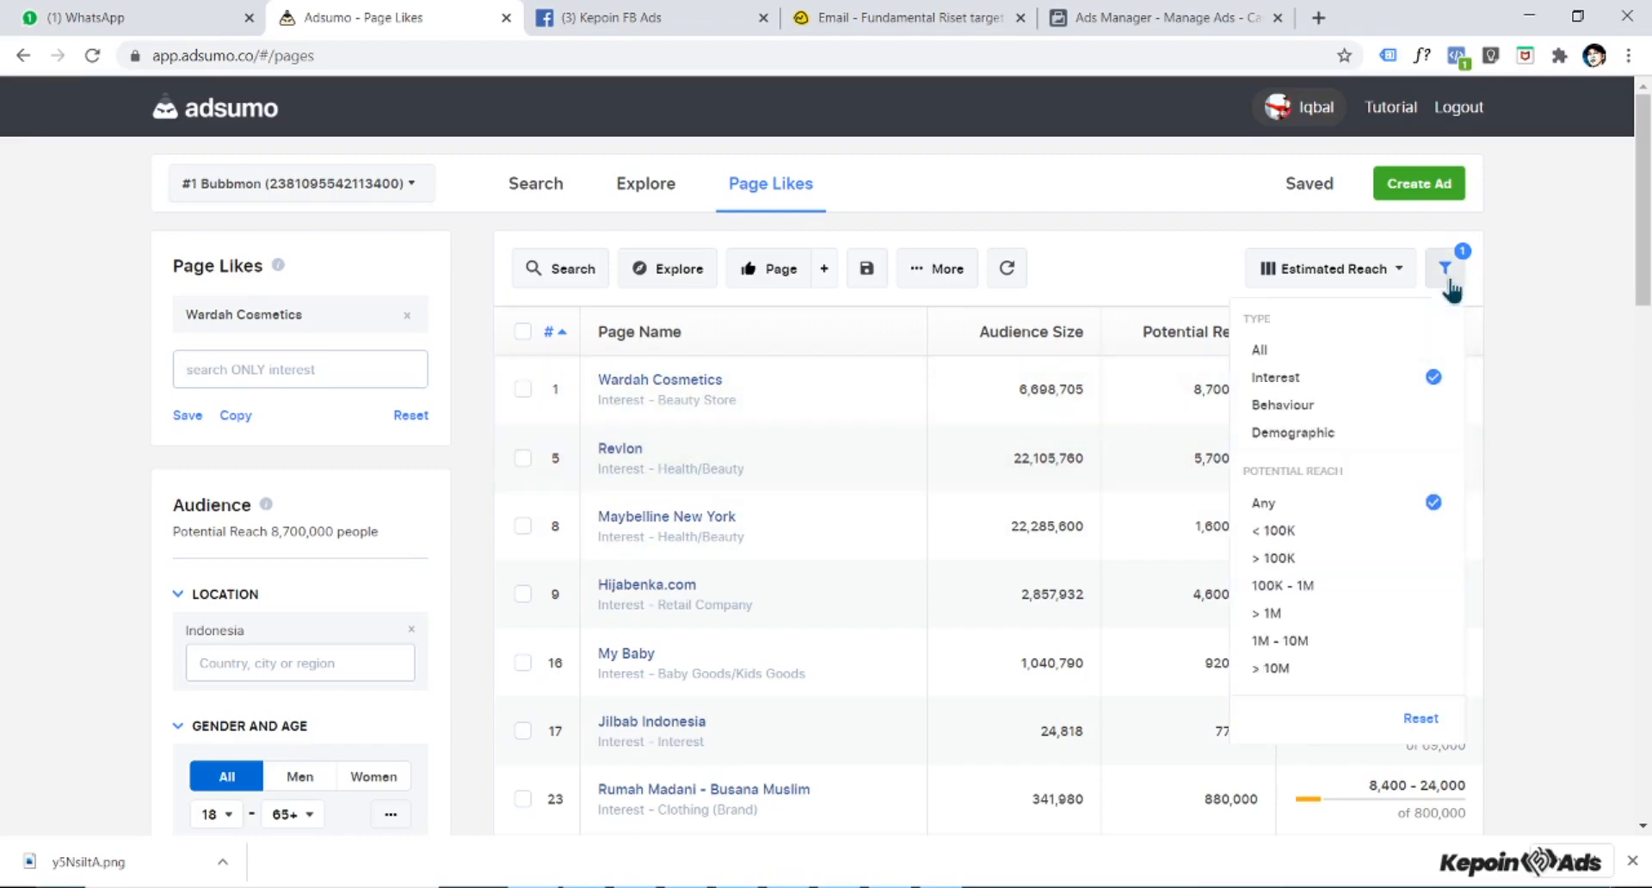
left_click(1269, 349)
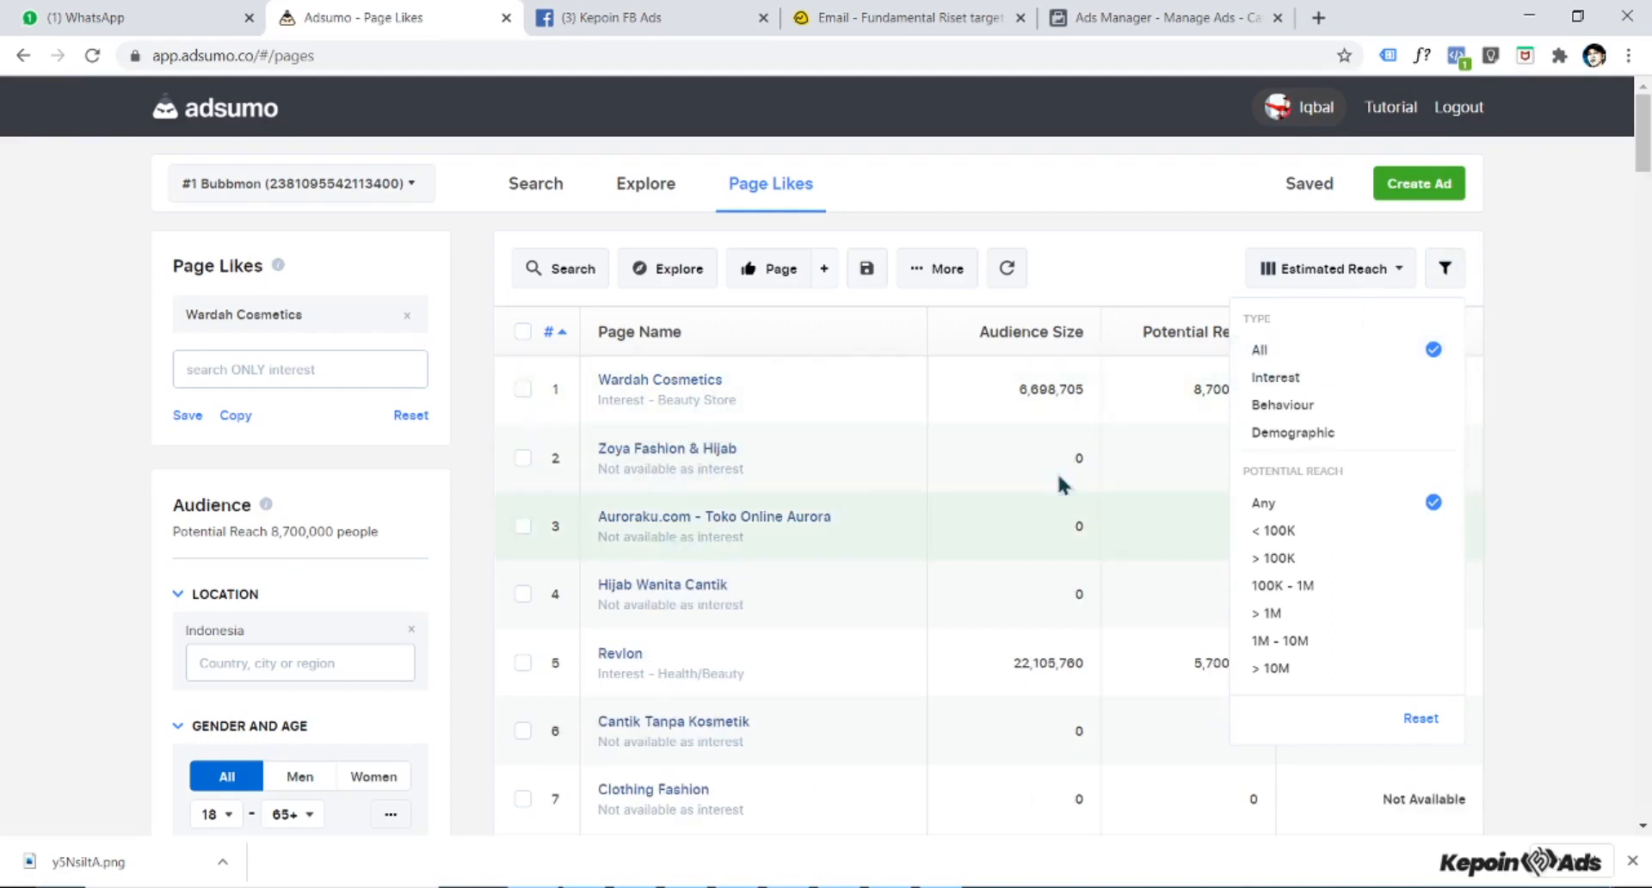
left_click(1462, 277)
left_click(1462, 277)
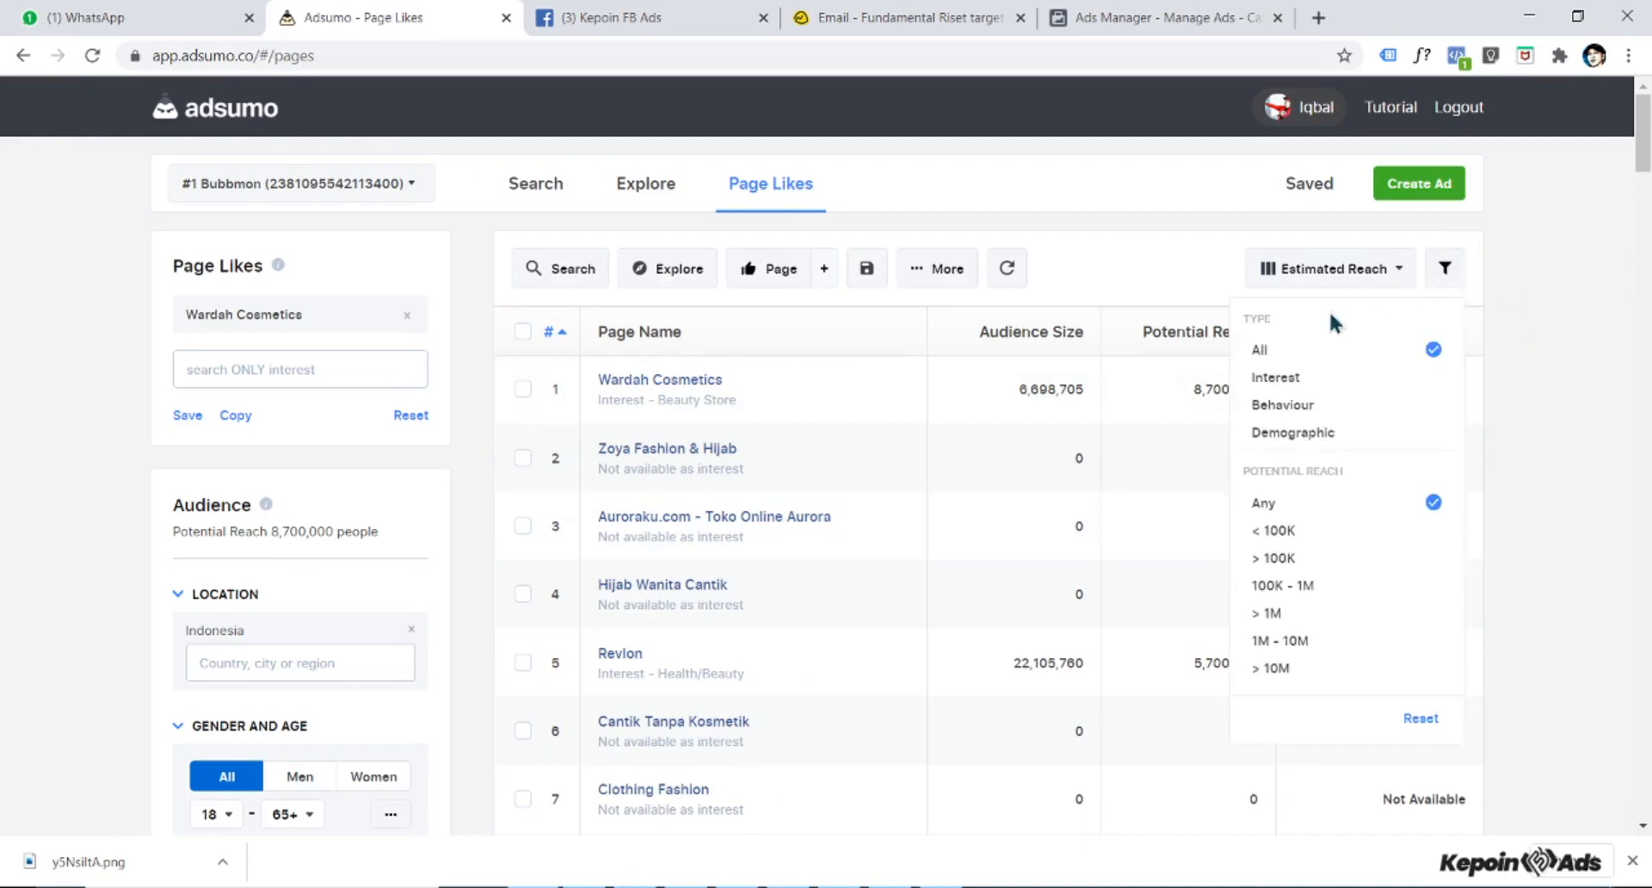
left_click(1278, 379)
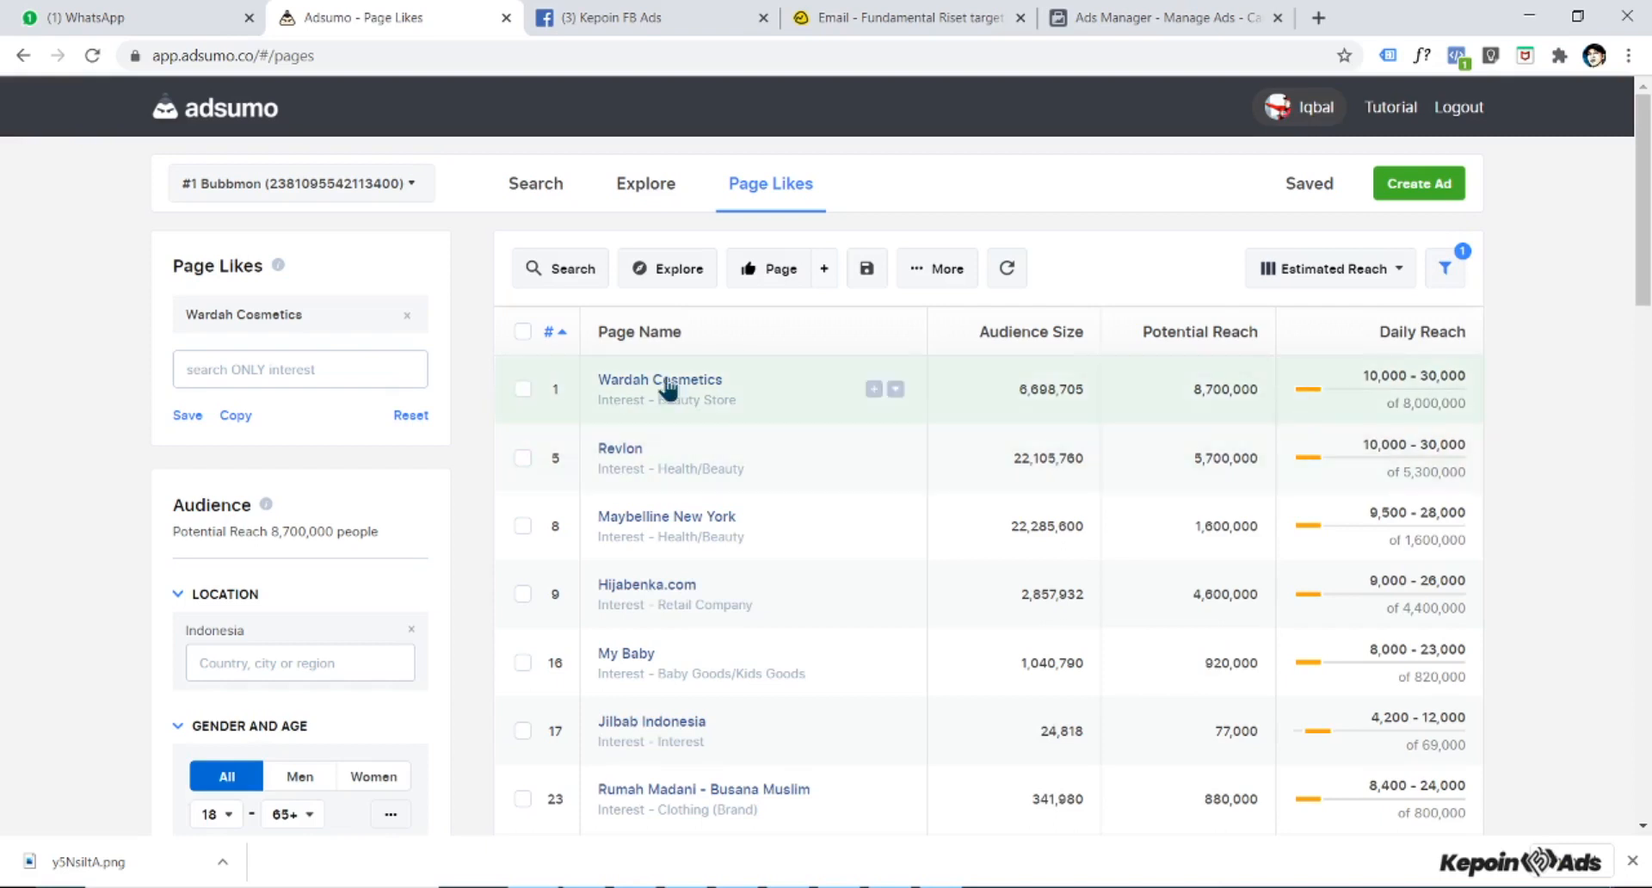
- Try the Behaviour and Demographic type filters on the page likes, and return to the Interest type
left_click(1438, 277)
left_click(1290, 411)
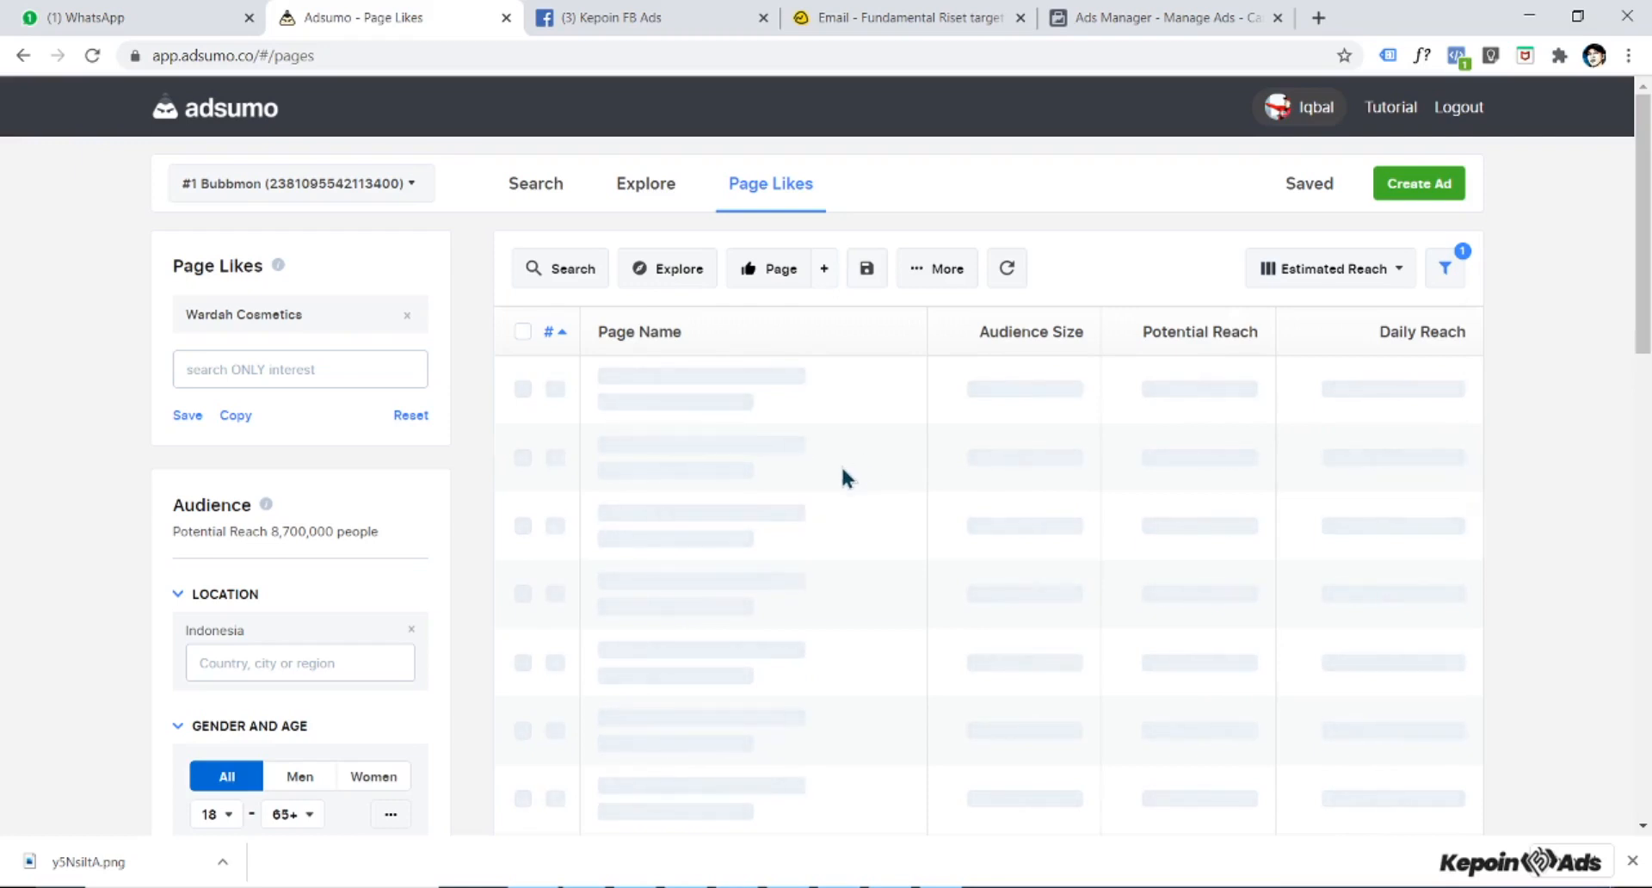
left_click(1450, 270)
left_click(1298, 435)
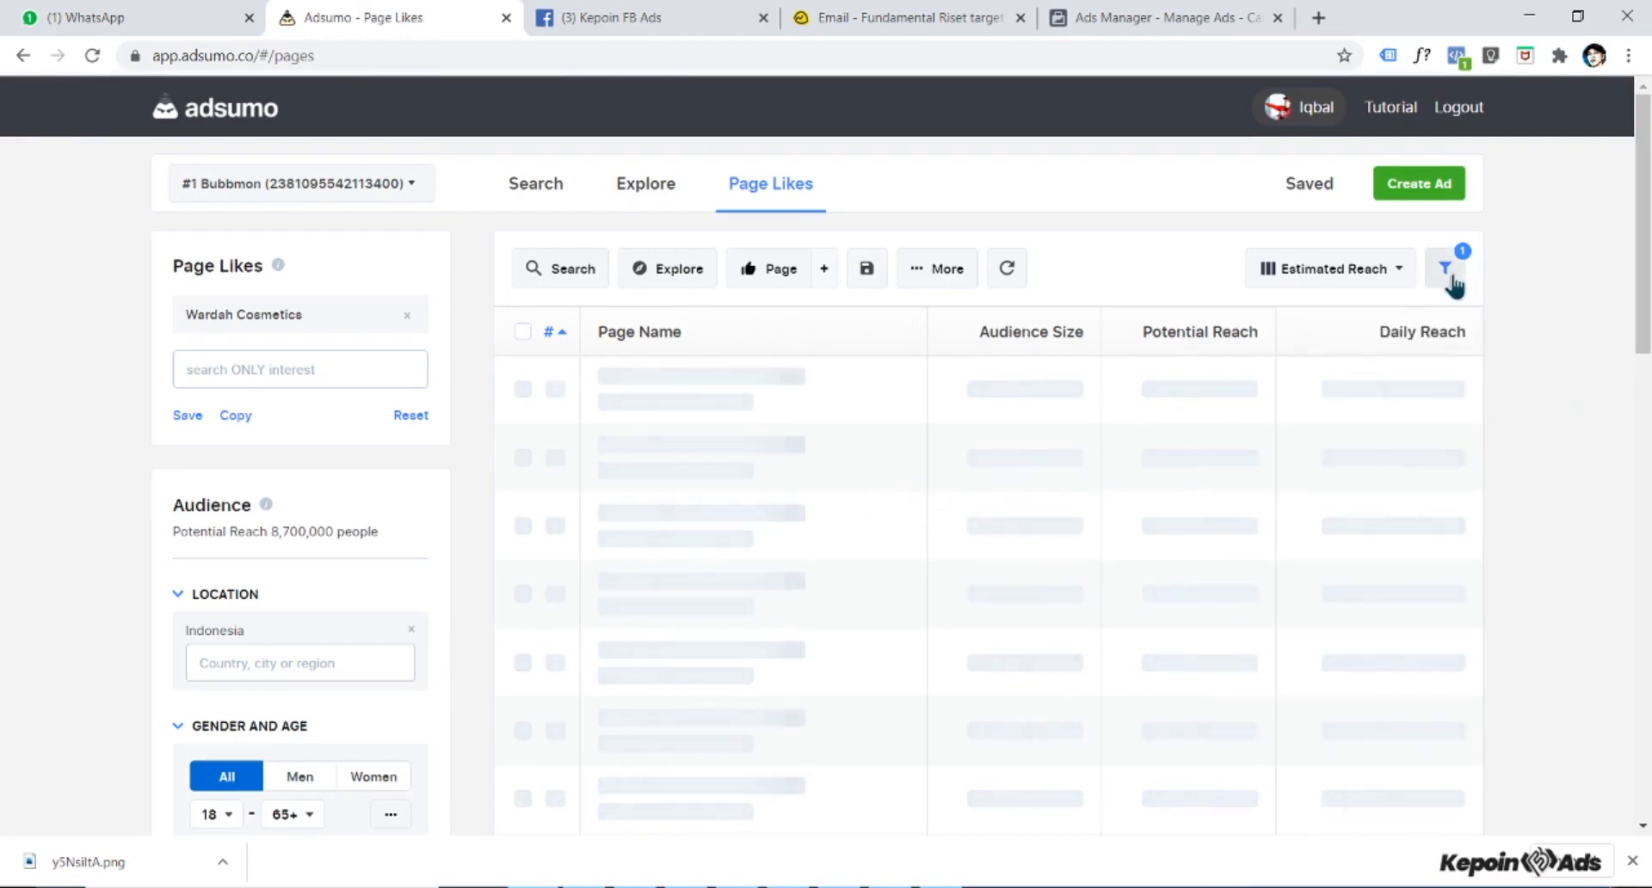
left_click(1446, 272)
left_click(1279, 387)
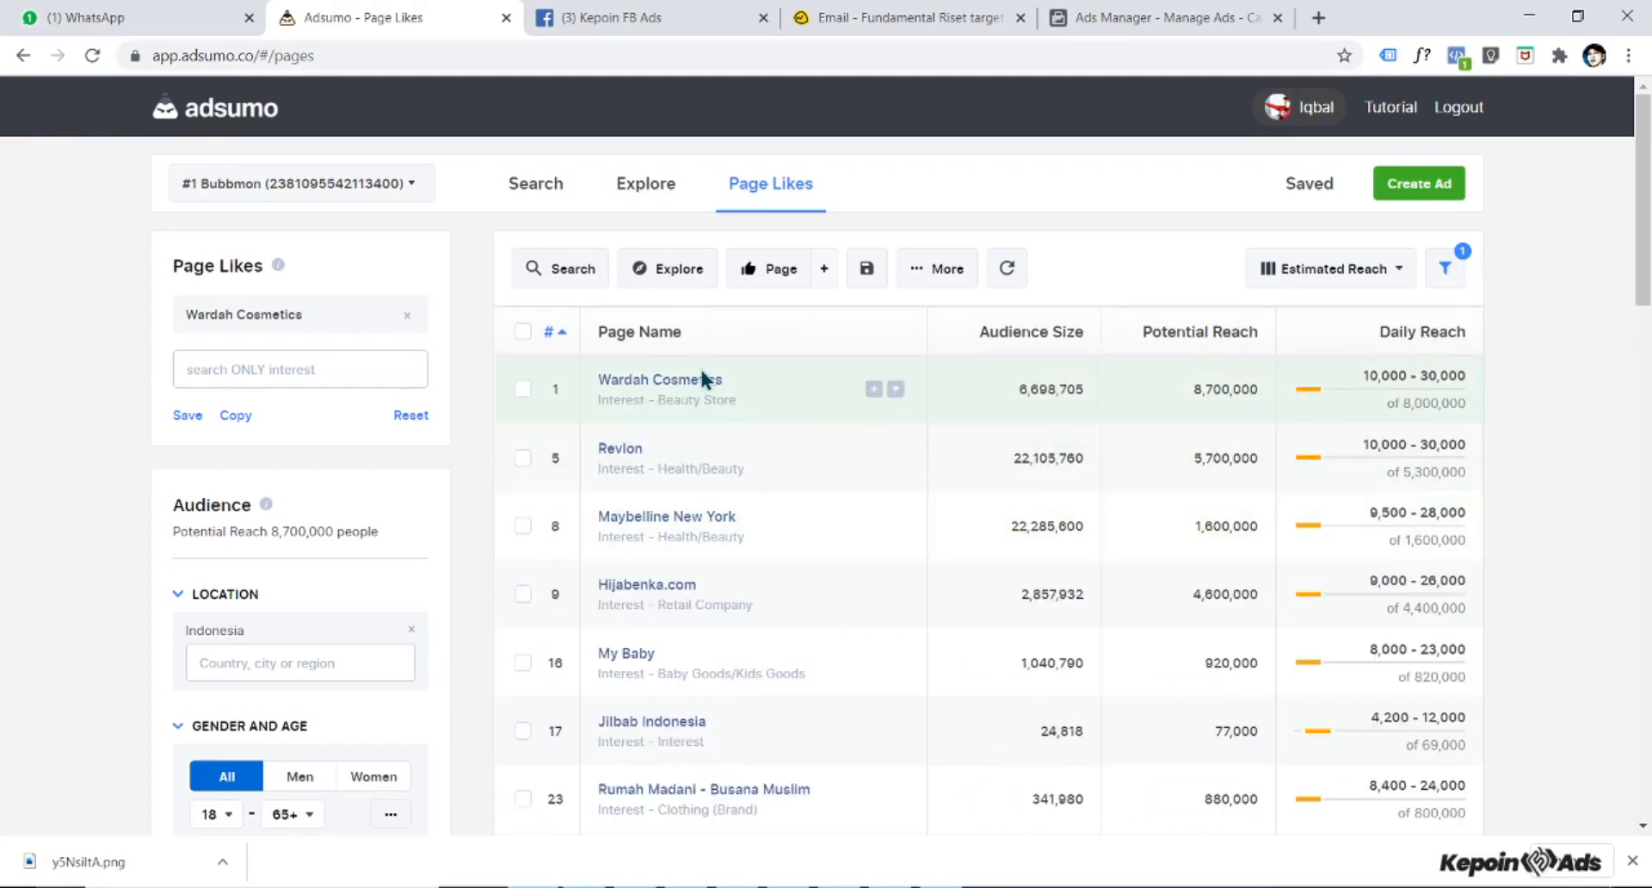
- Set the page likes type filter to All and look through the listed pages
left_click(1445, 268)
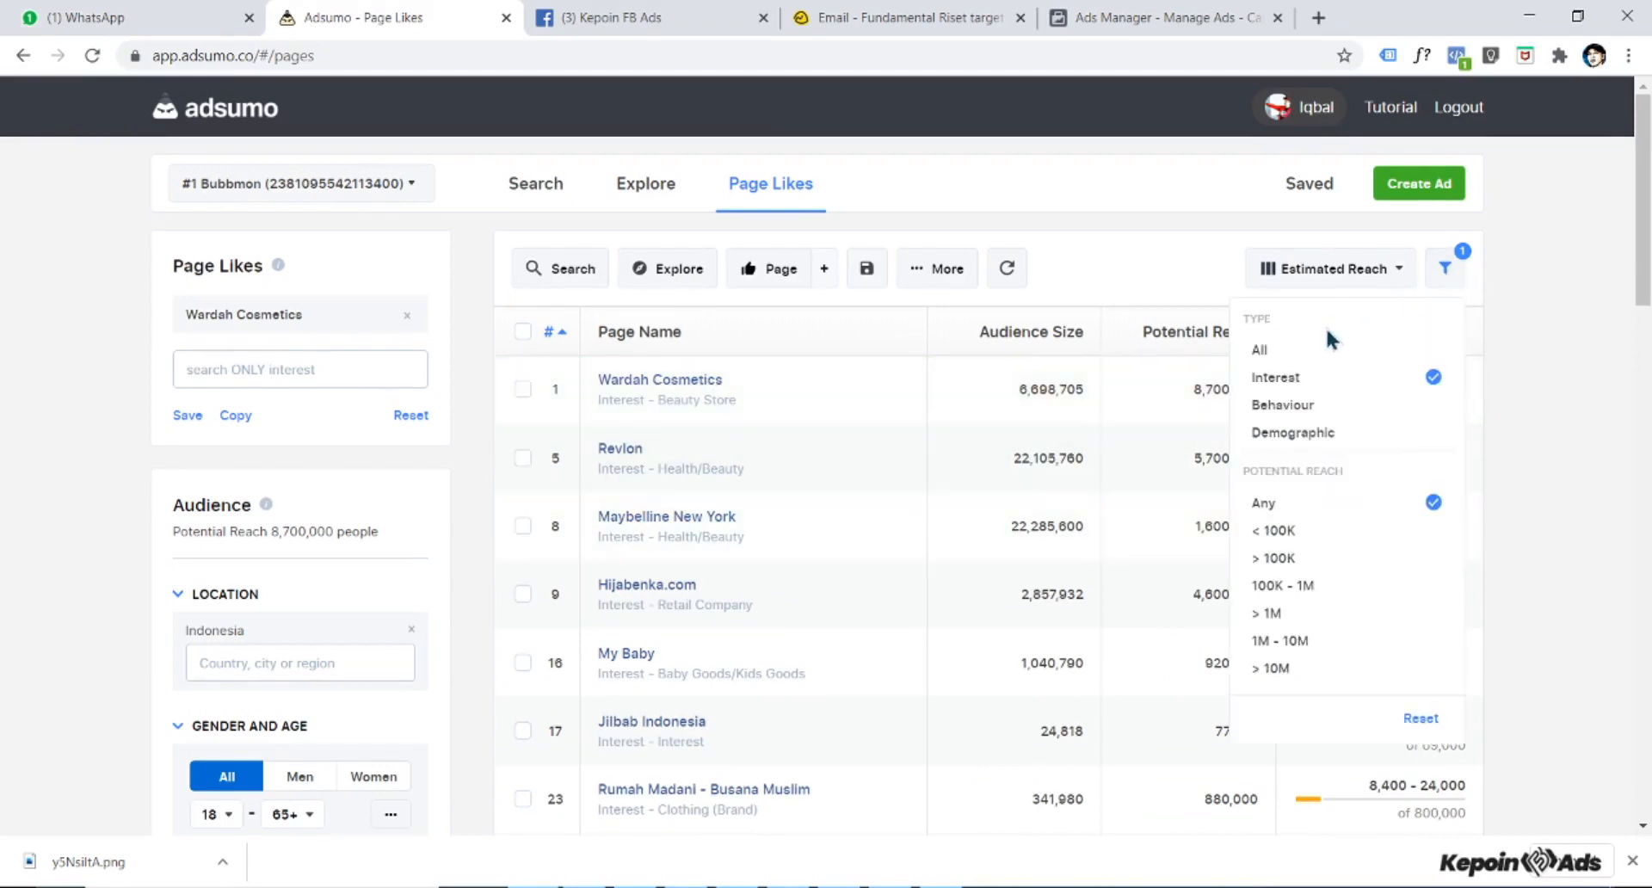
left_click(1291, 351)
scroll(666, 603, "down", 2)
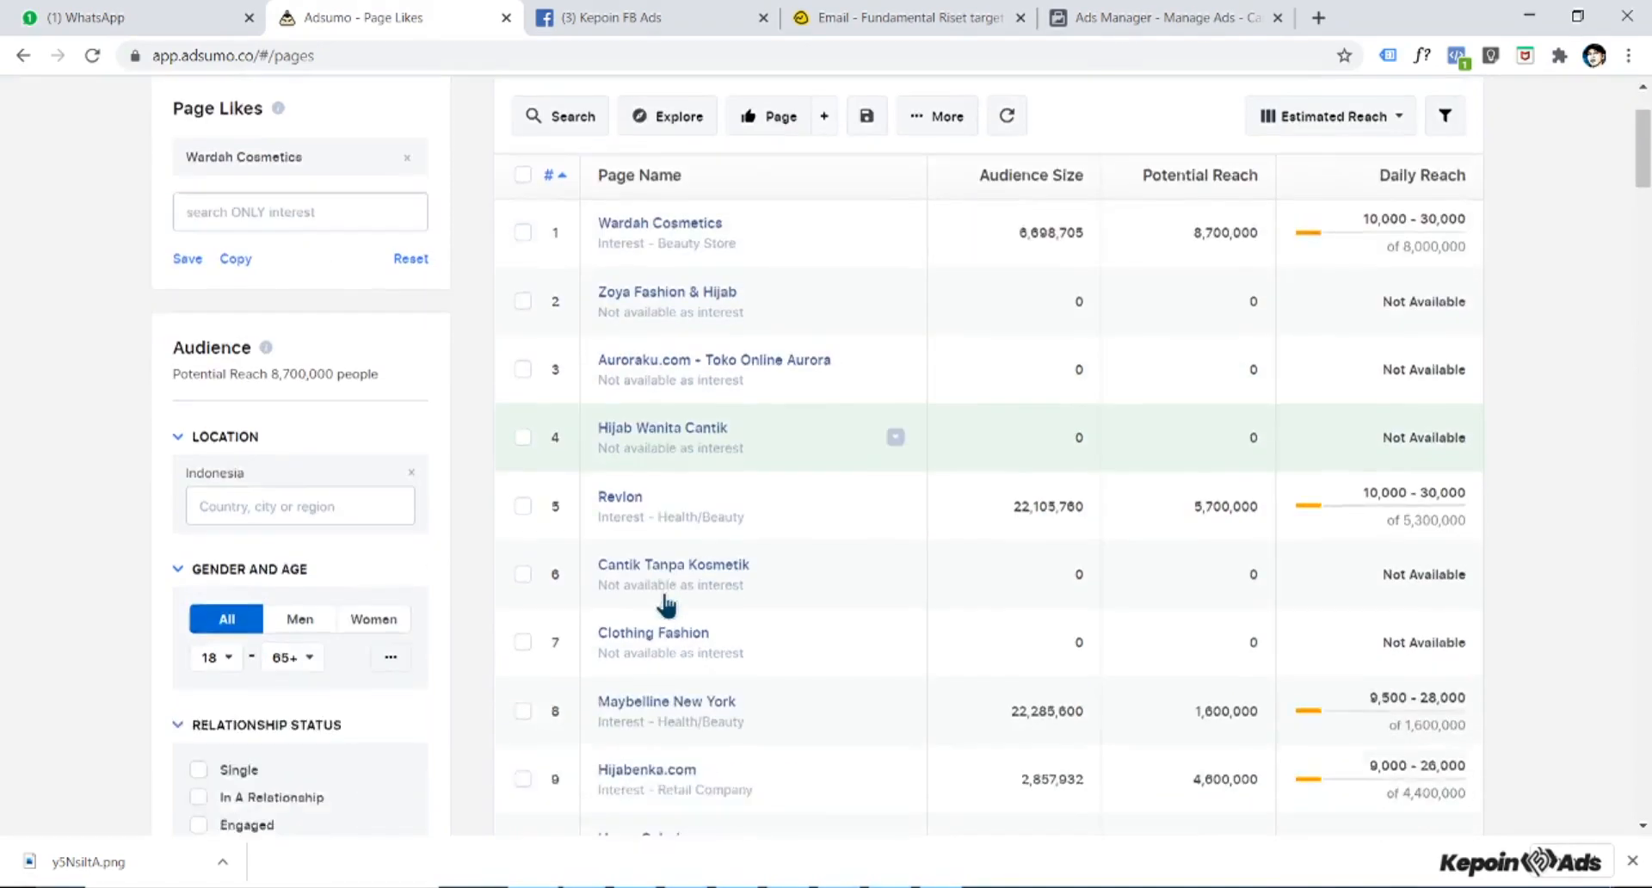
- Look through the Wardah Cosmetics page likes and show the Page Audience columns for the list
scroll(667, 604, "down", 20)
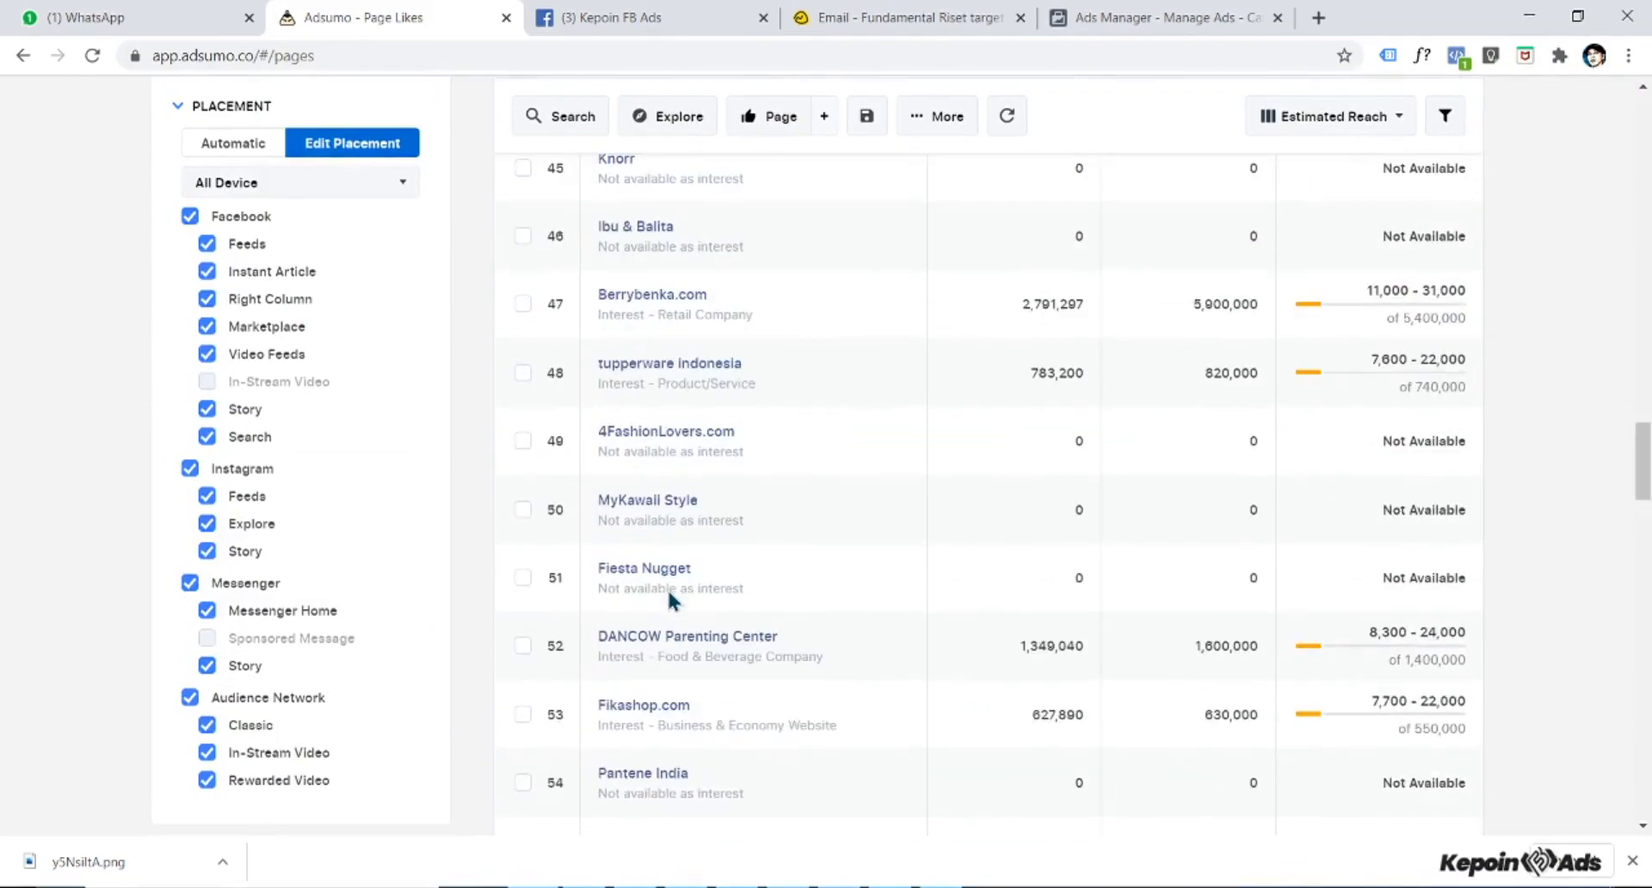
scroll(667, 587, "up", 20)
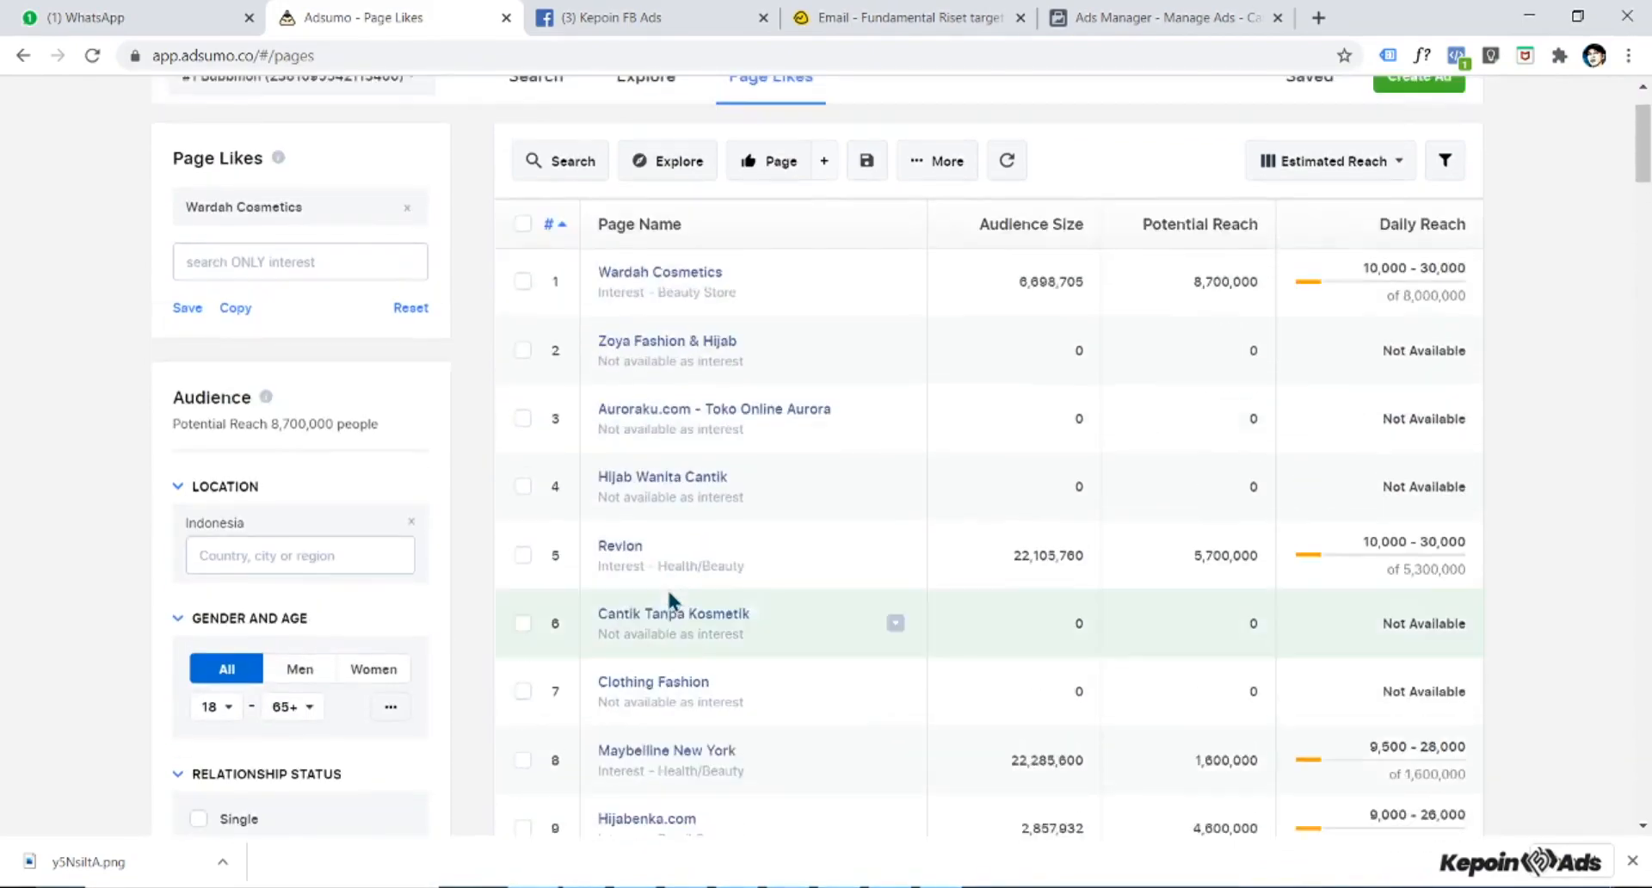
scroll(668, 587, "up", 1)
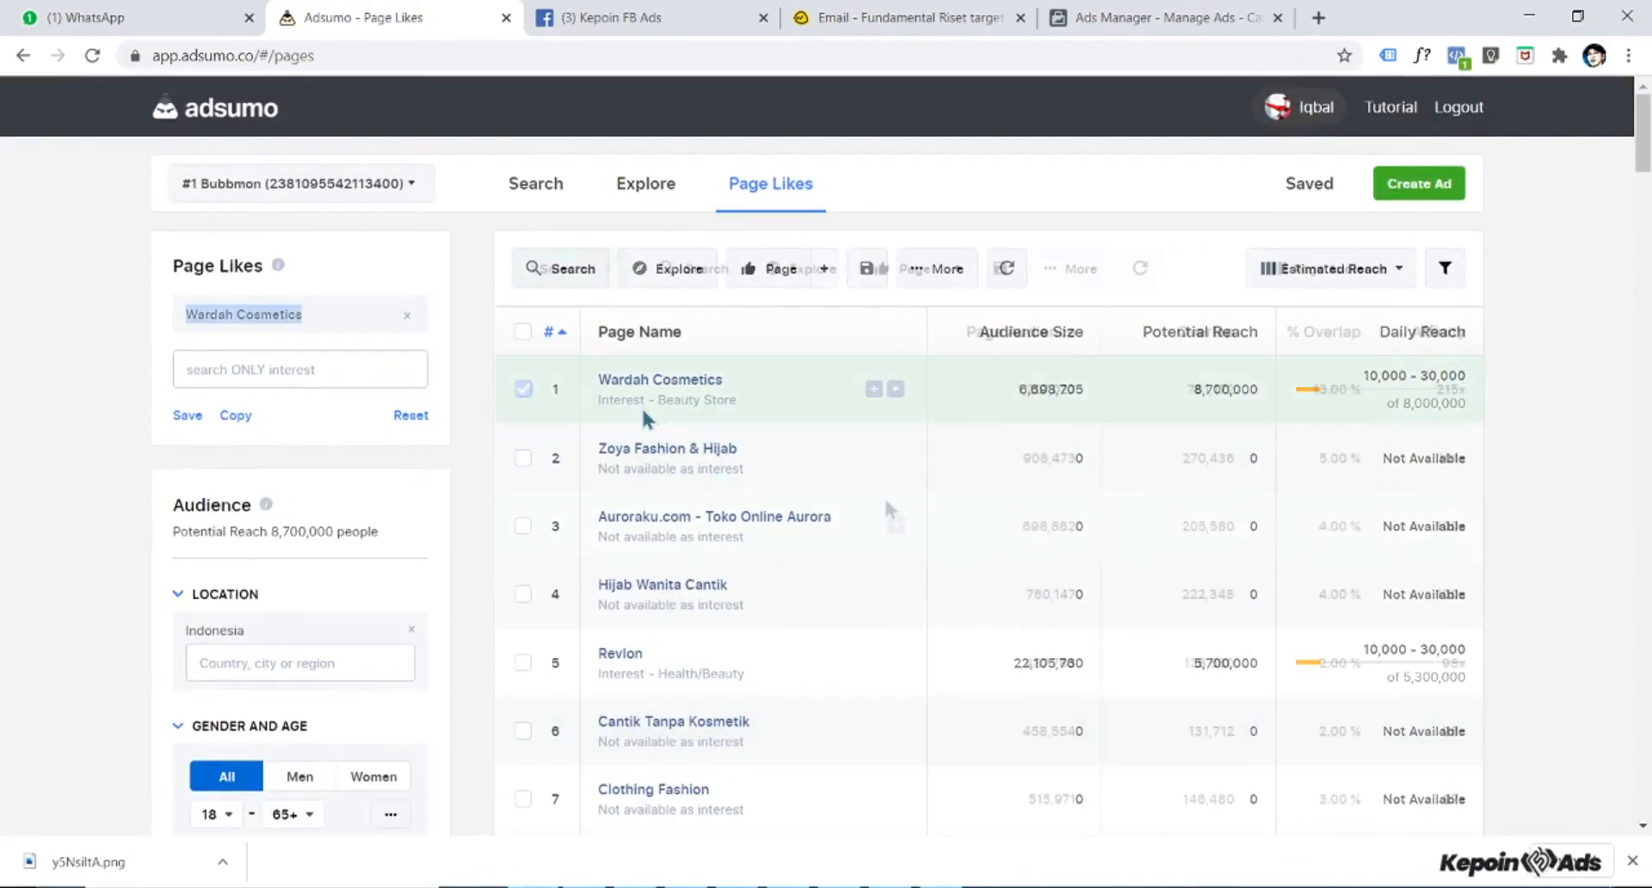
left_click(1338, 269)
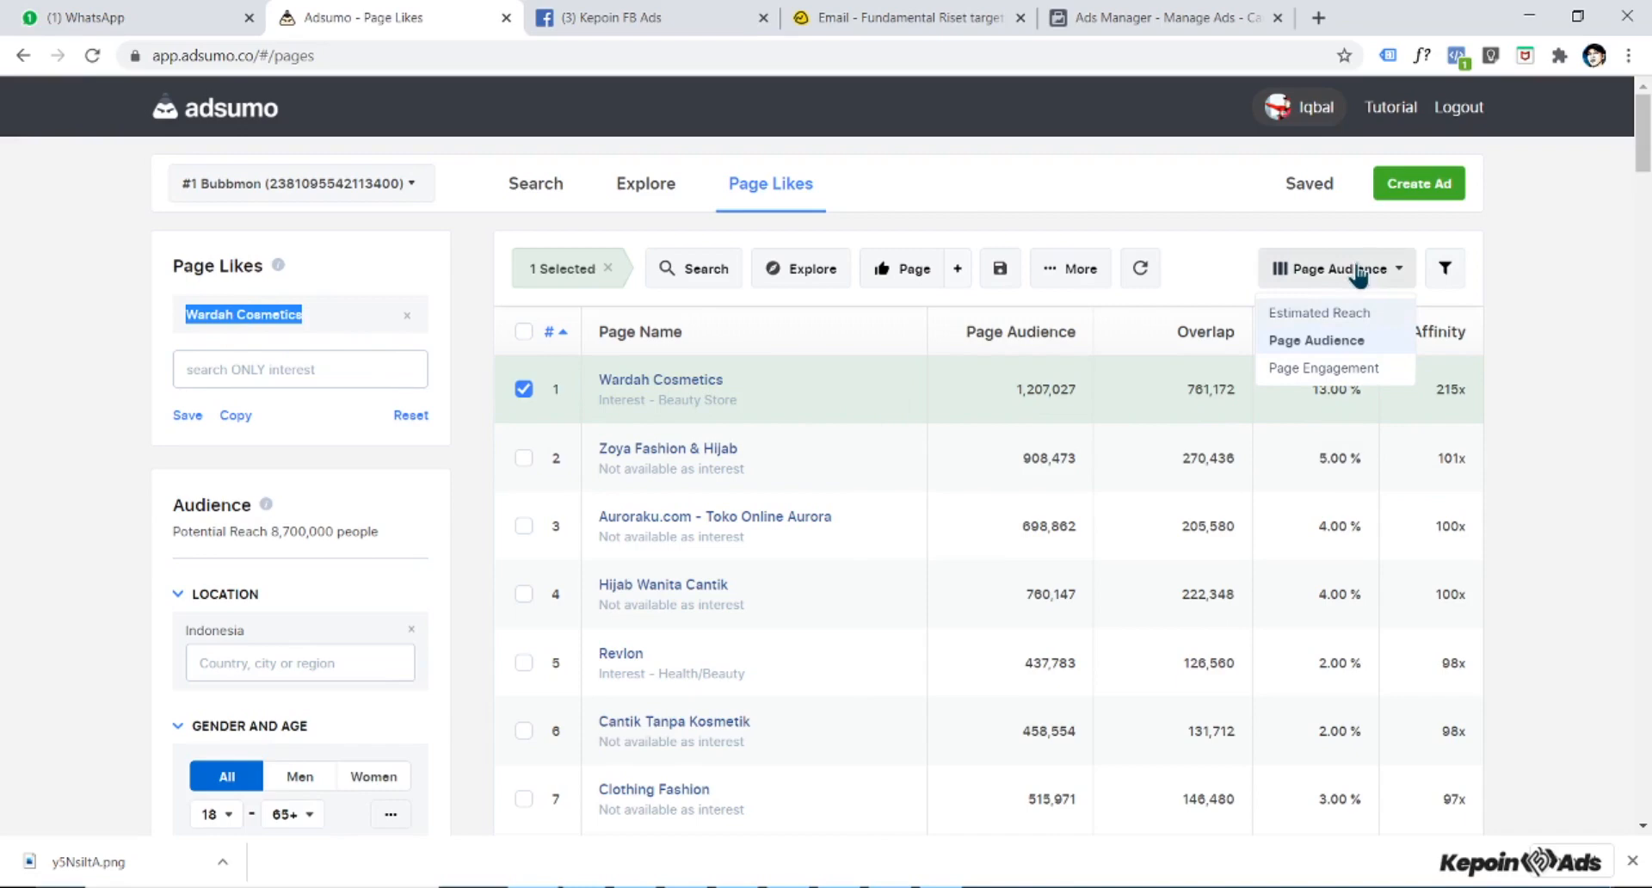
left_click(1329, 348)
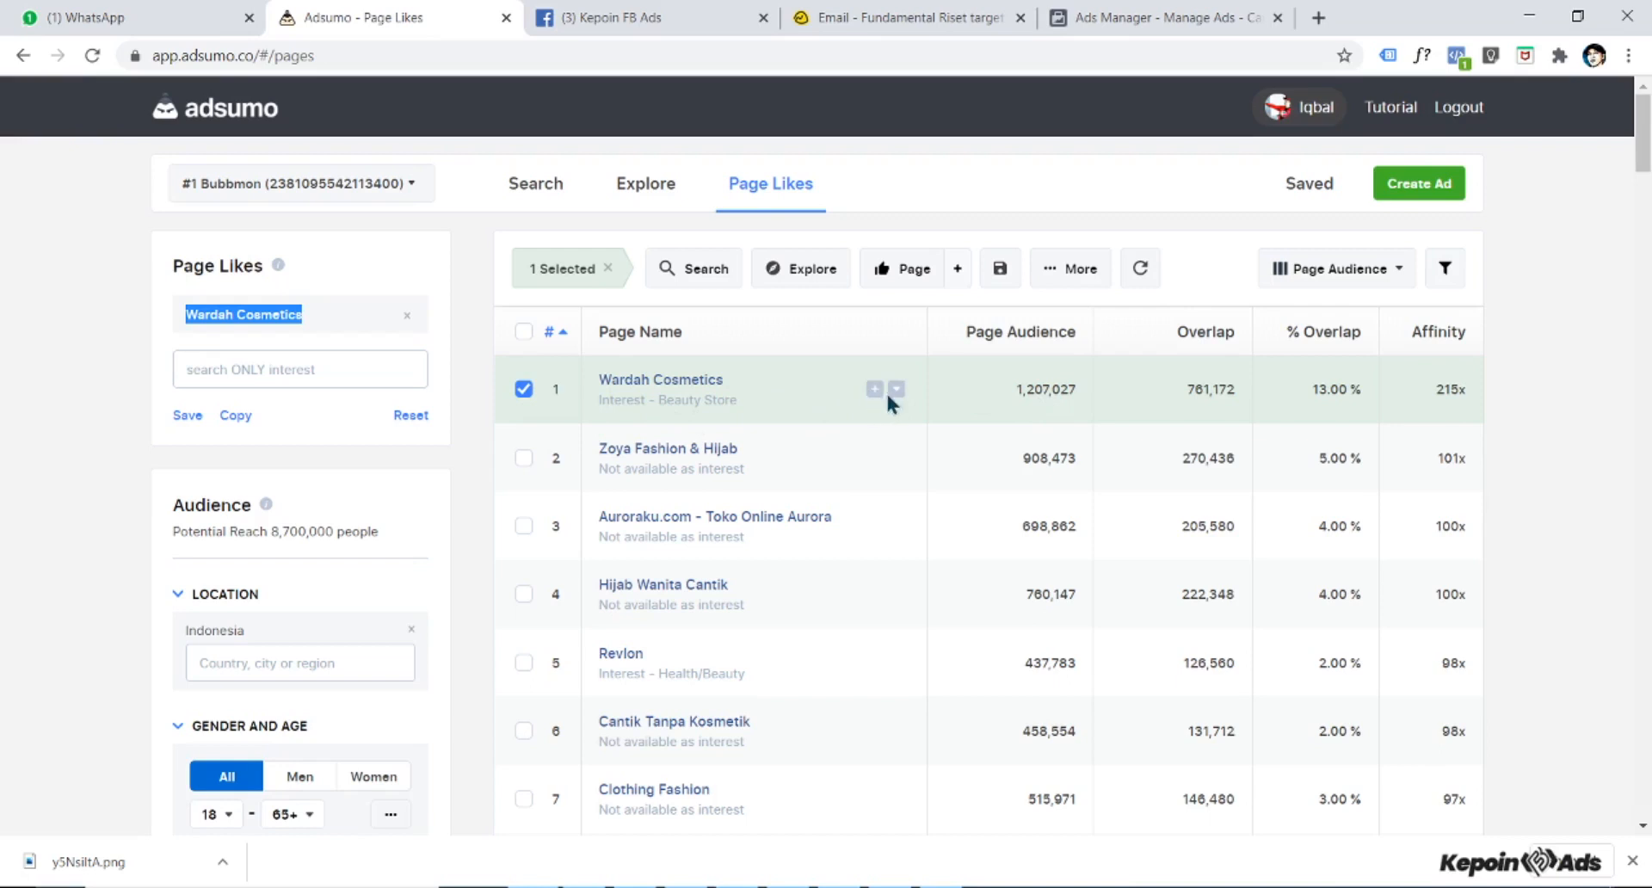
- Open the Wardah Cosmetics Facebook page from its row and compare its community figures with the page audience in Adsumo
left_click(895, 389)
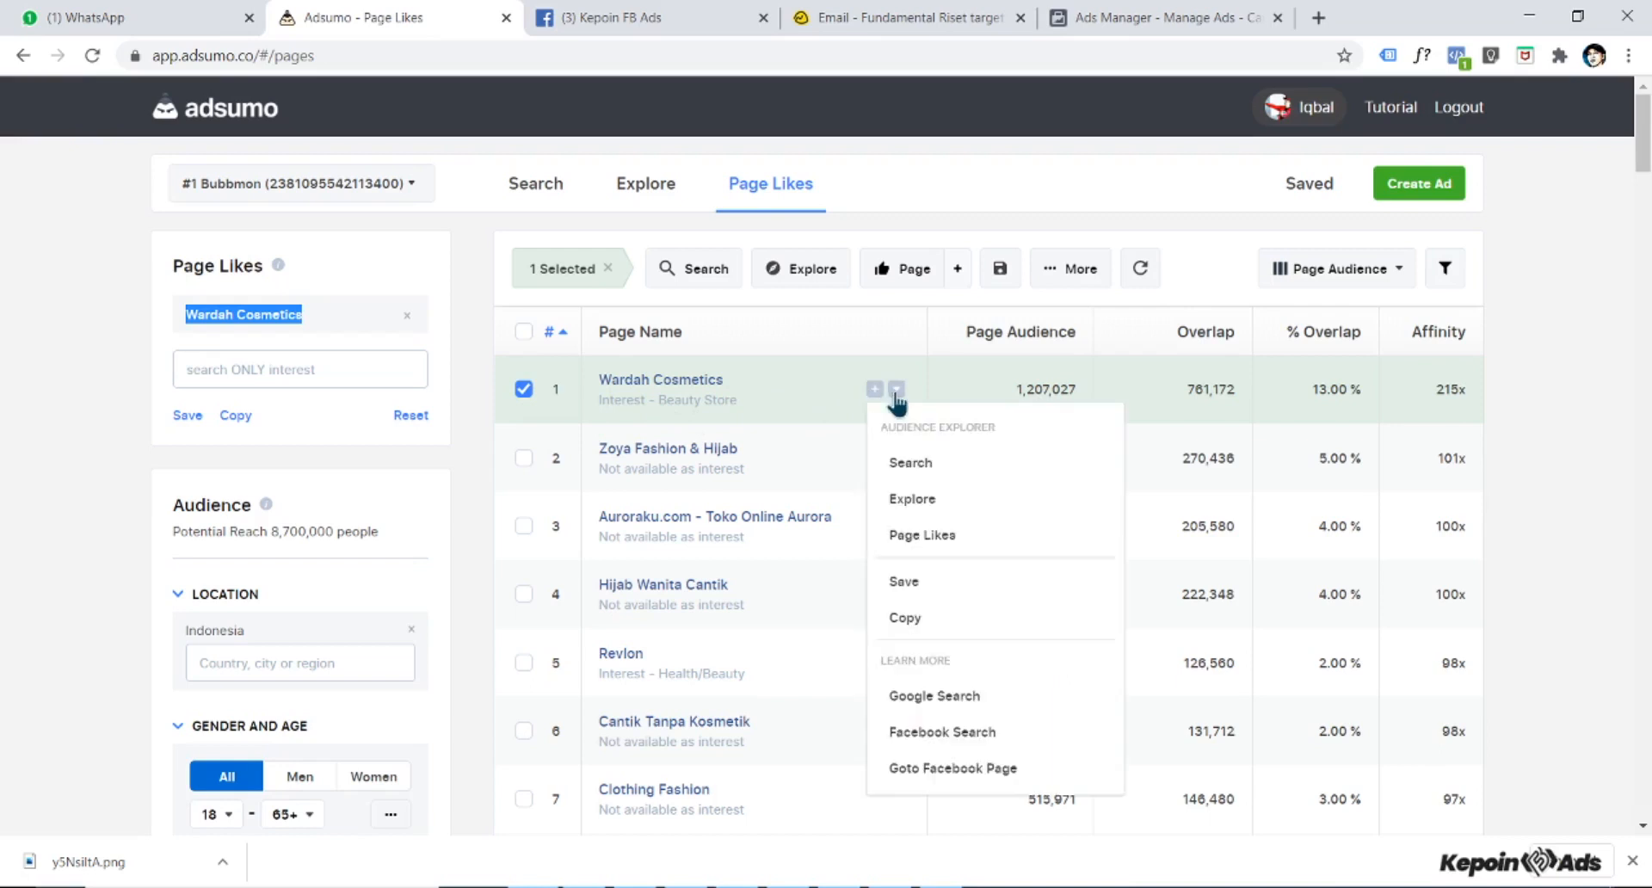
left_click(925, 768)
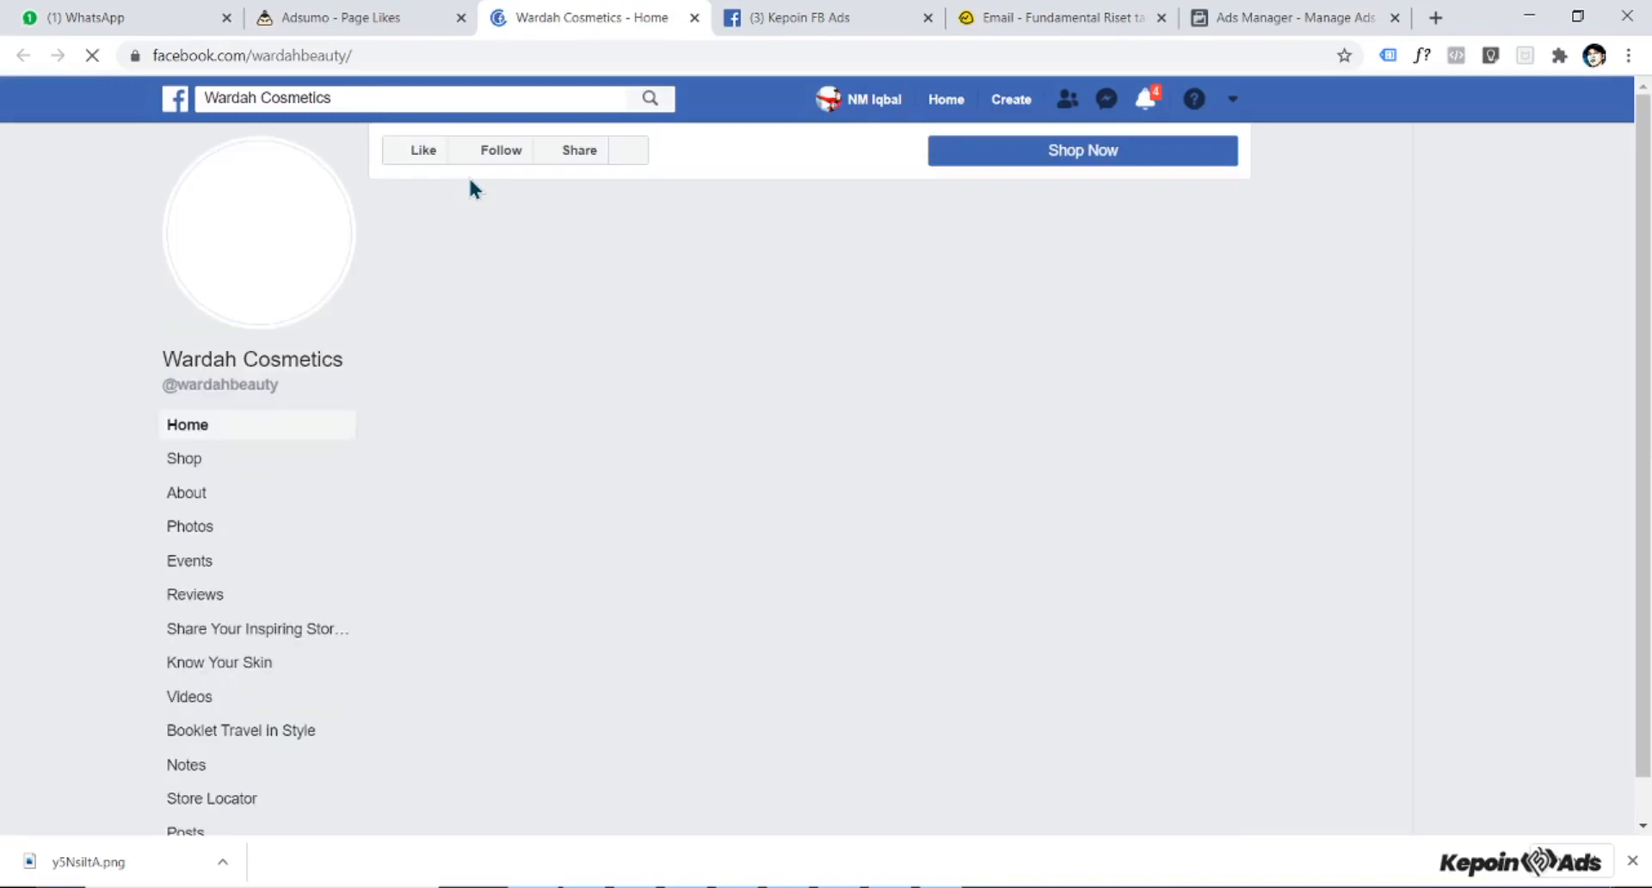
scroll(547, 478, "down", 2)
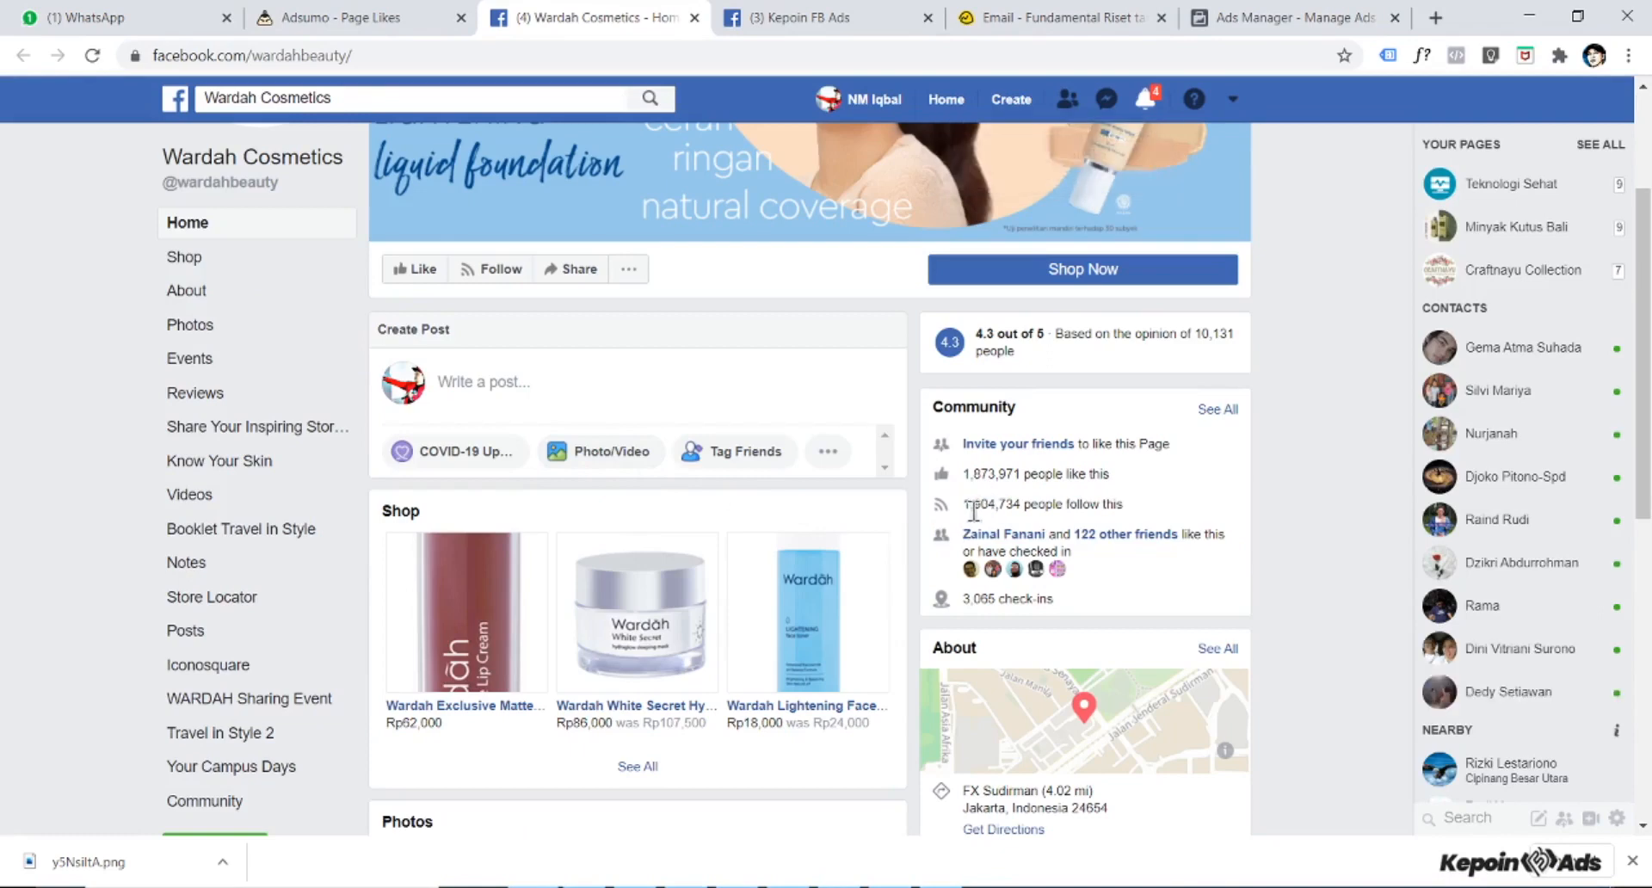
key("ctrl+shift+Tab")
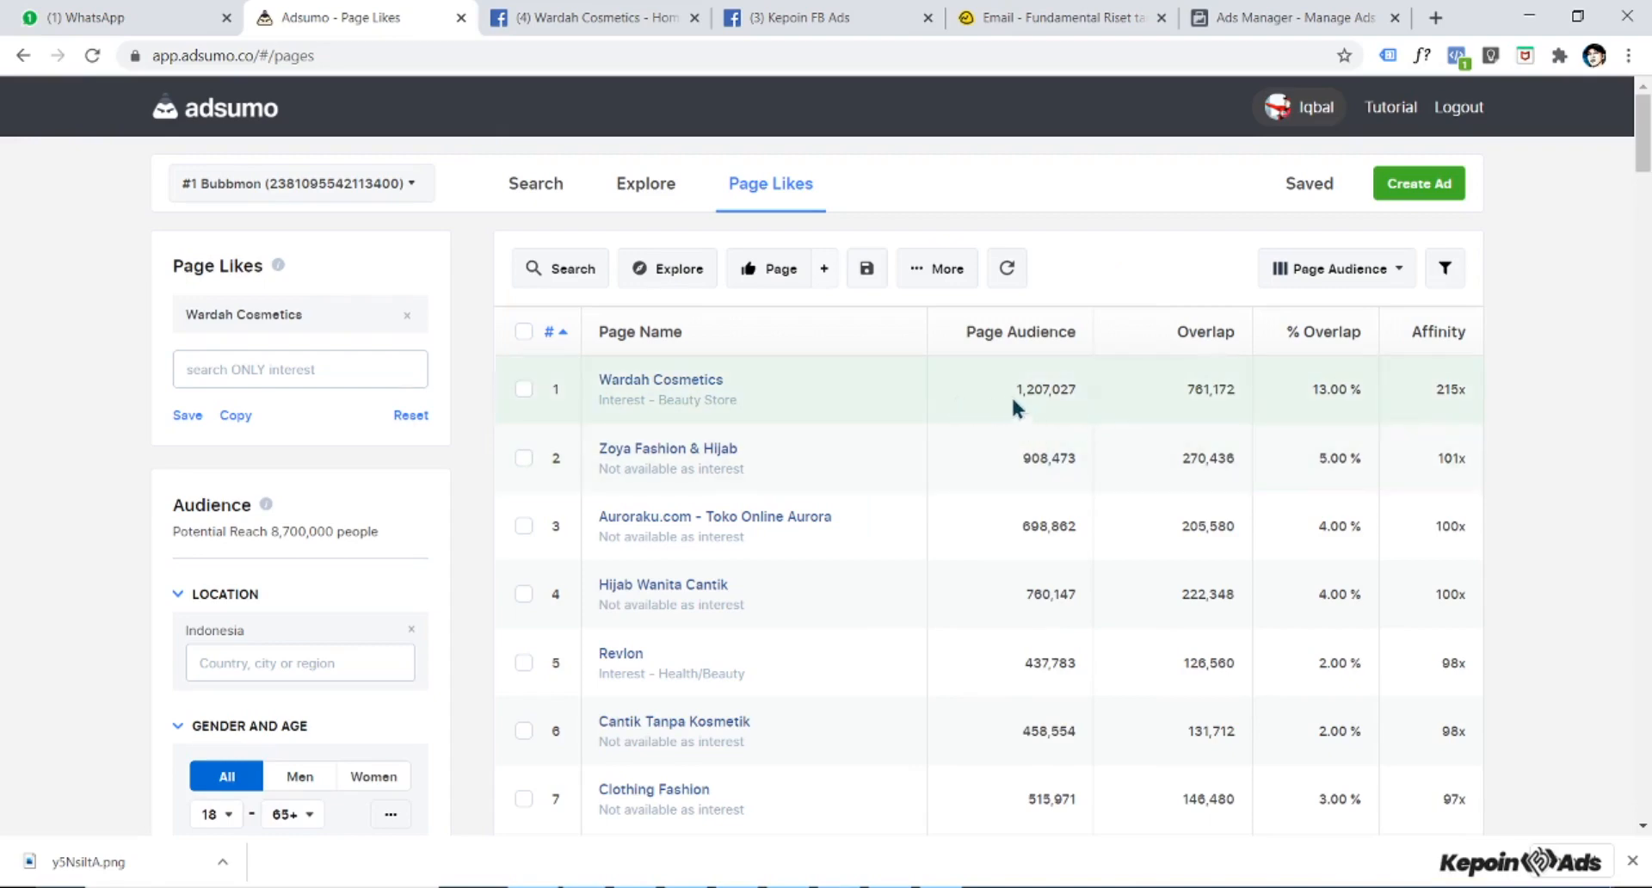
left_click(566, 12)
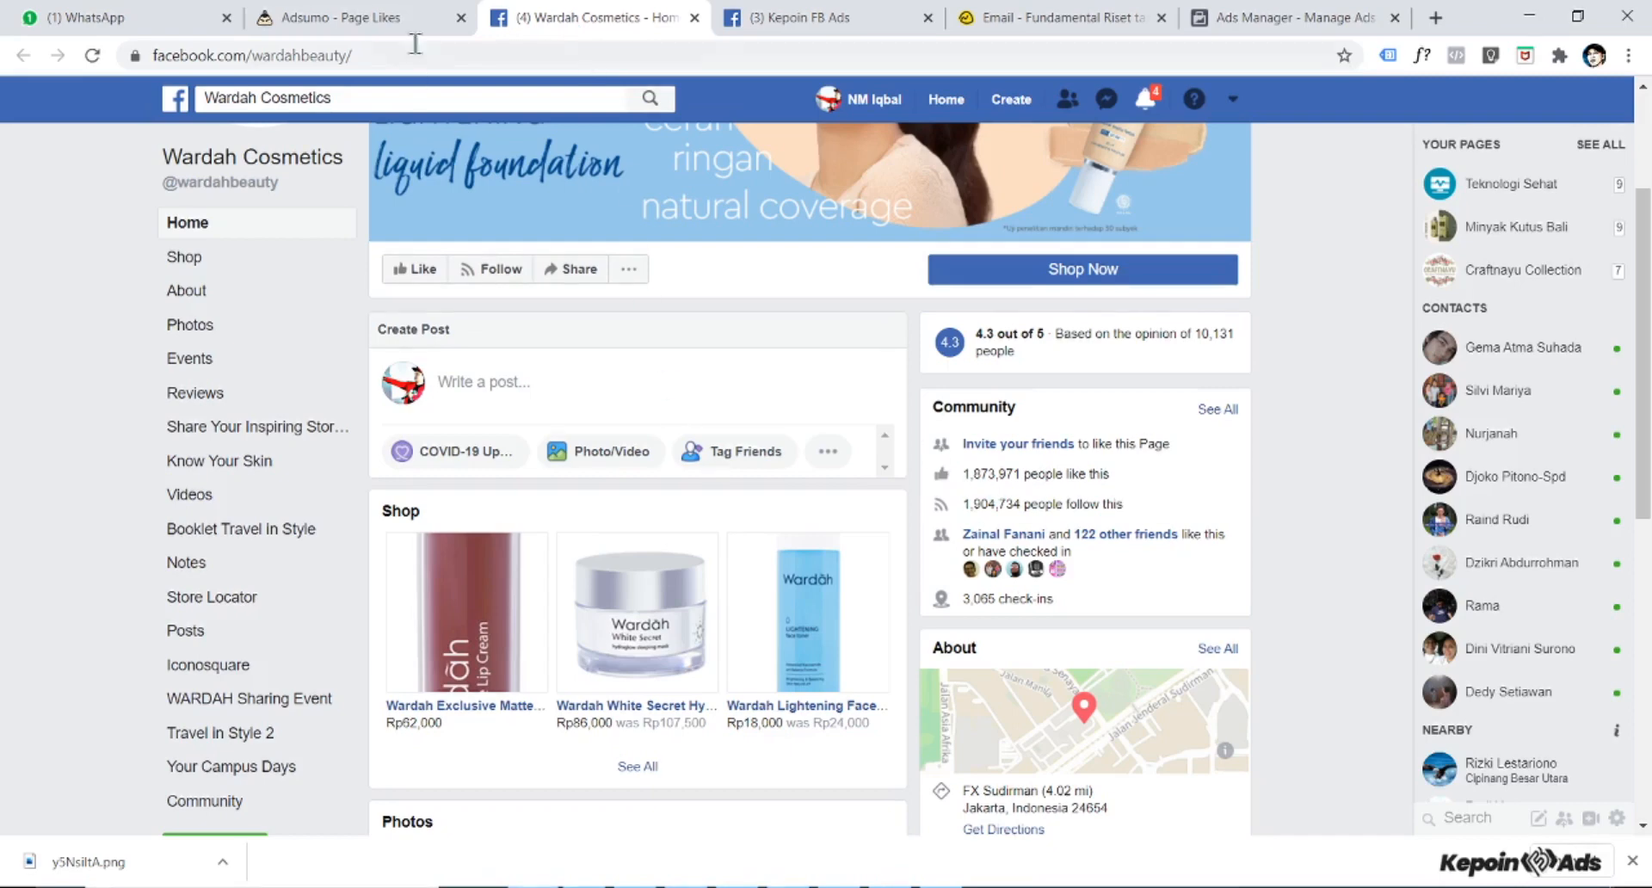
left_click(370, 14)
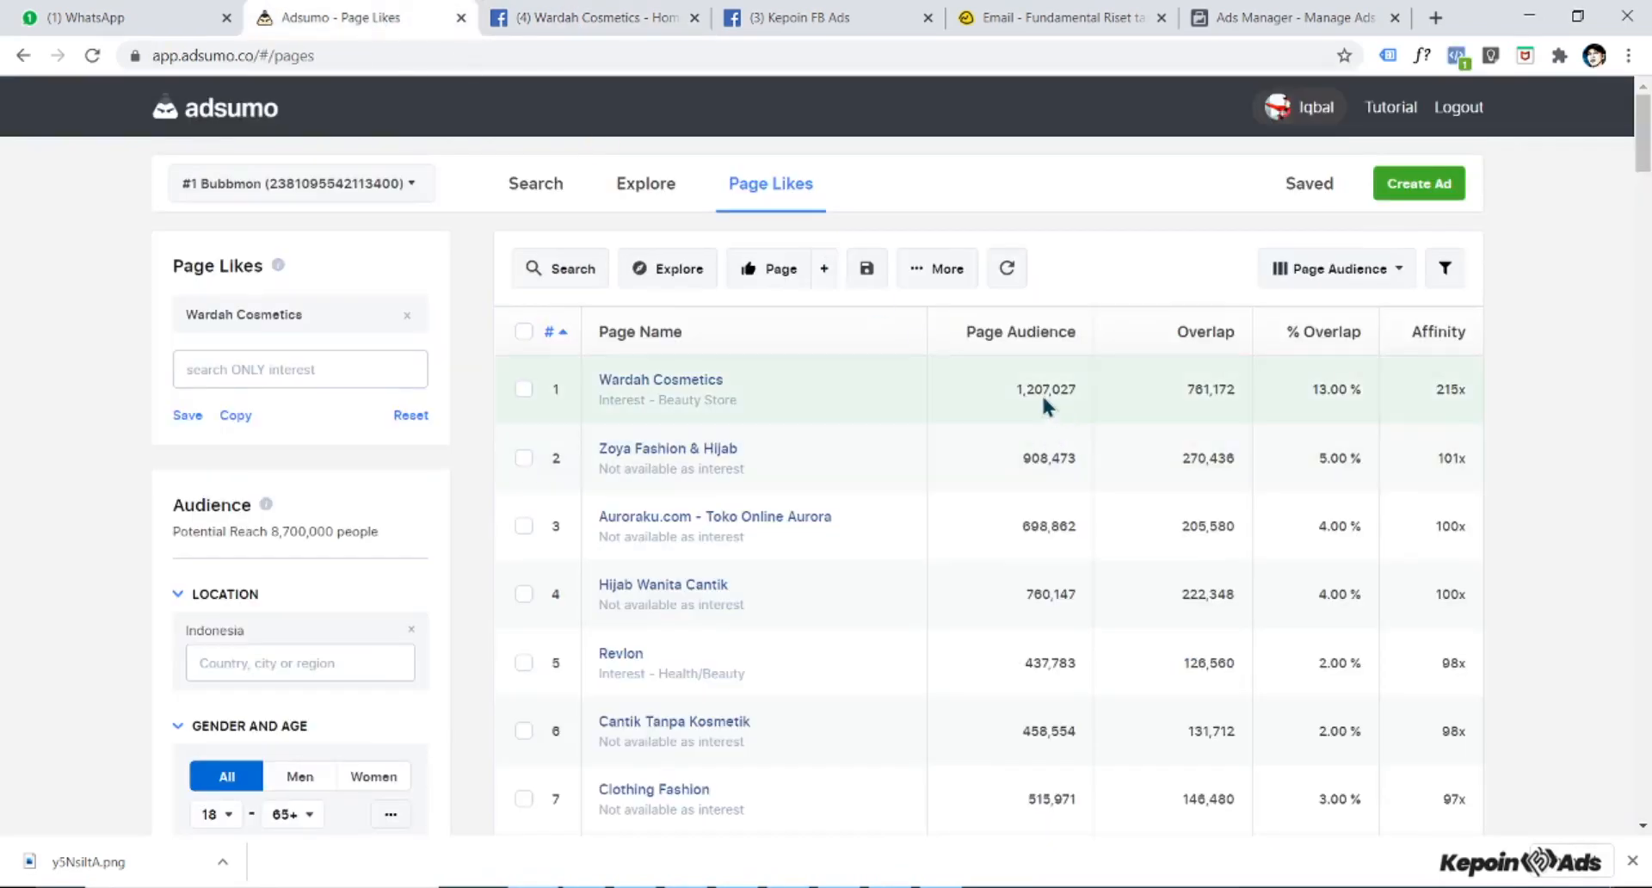
- Examine the audience, ad and placement settings beside the page likes, including the minimum age choices
scroll(417, 568, "down", 3)
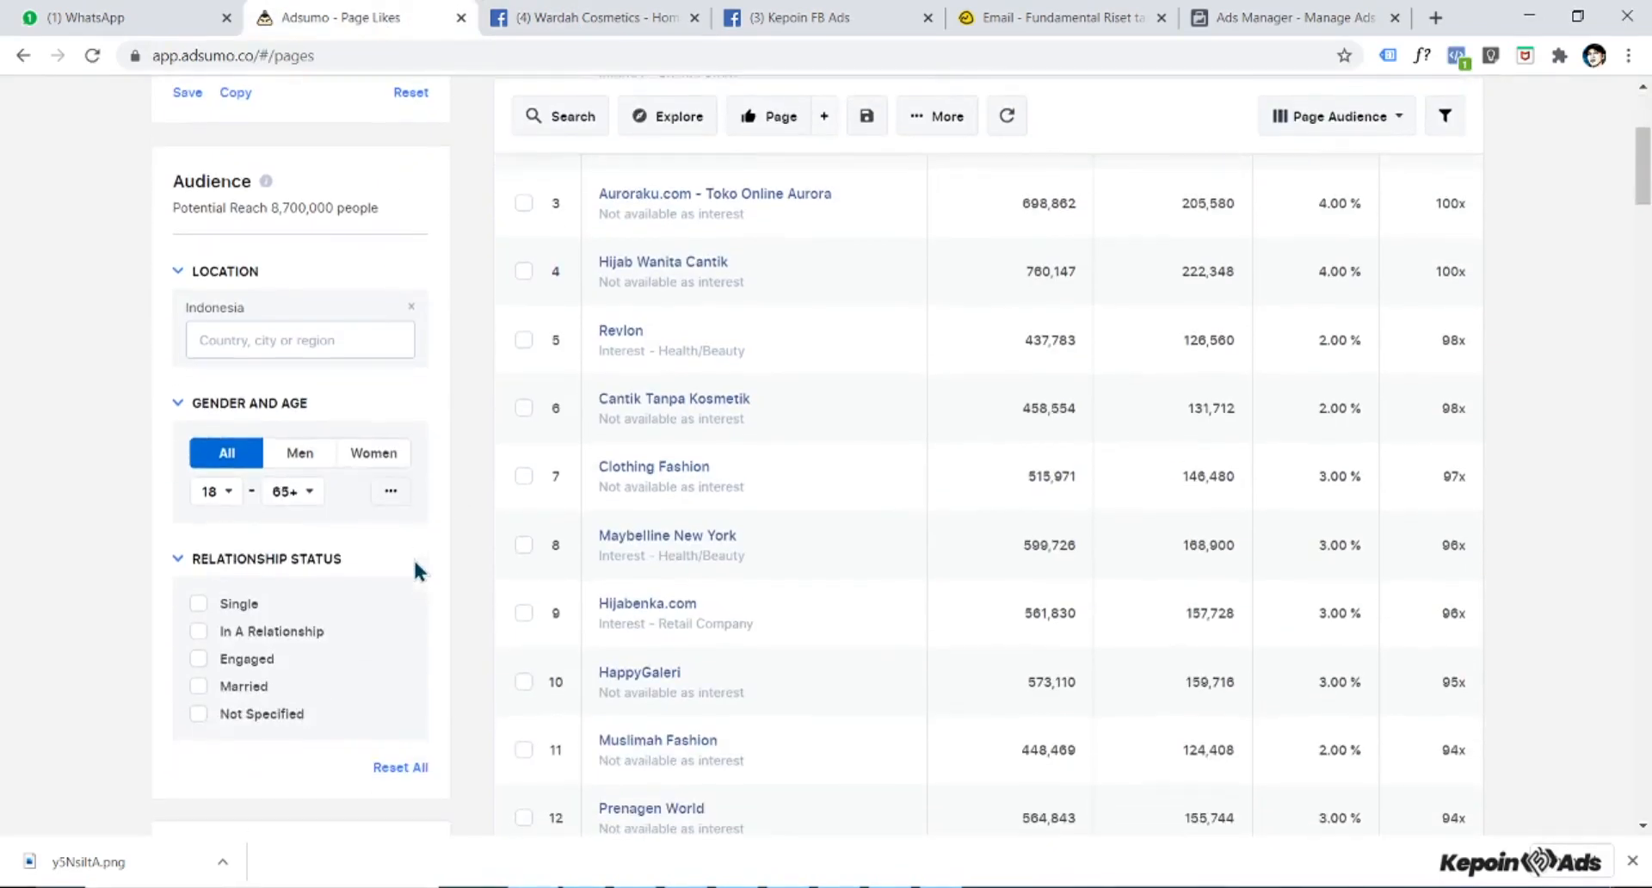
scroll(446, 569, "down", 6)
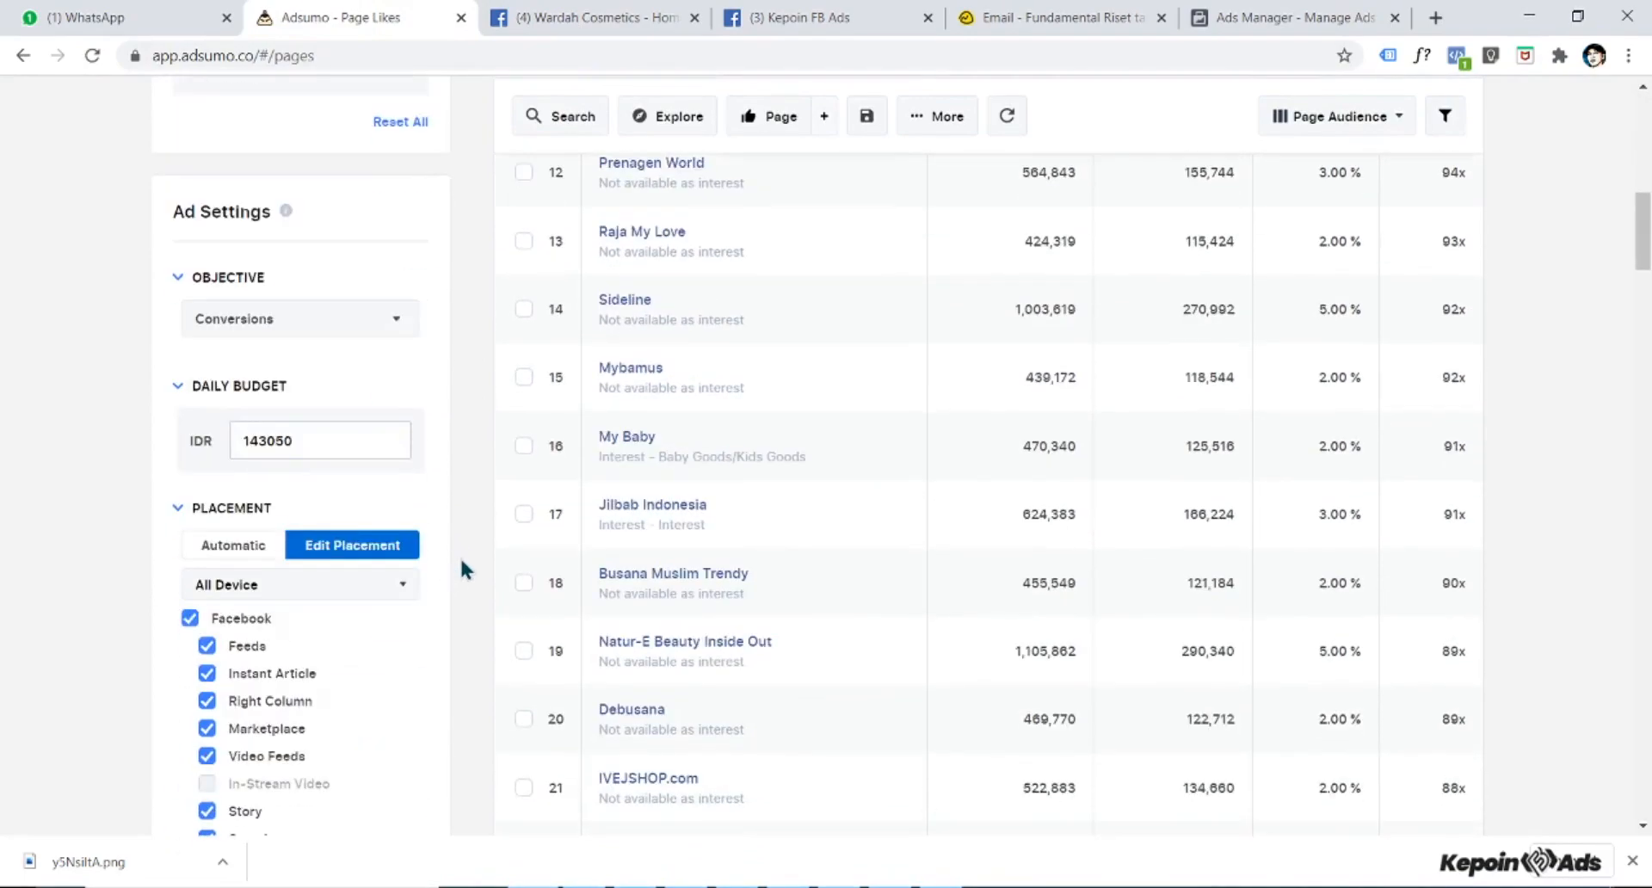
scroll(459, 566, "down", 3)
scroll(459, 556, "down", 3)
scroll(379, 572, "up", 5)
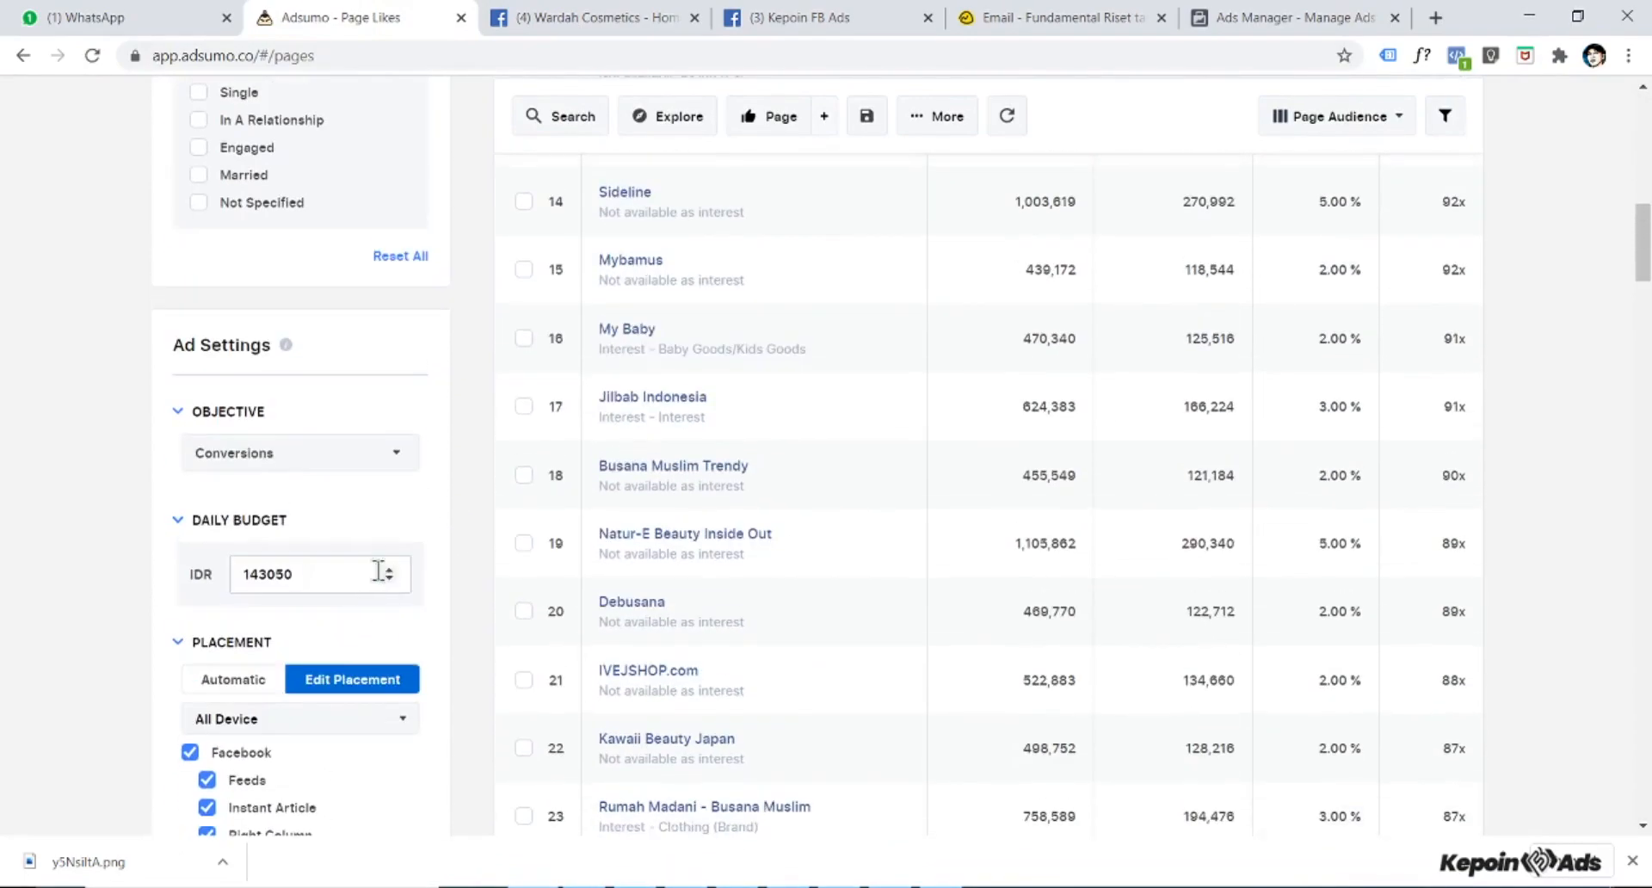
scroll(295, 487, "up", 4)
scroll(313, 472, "up", 3)
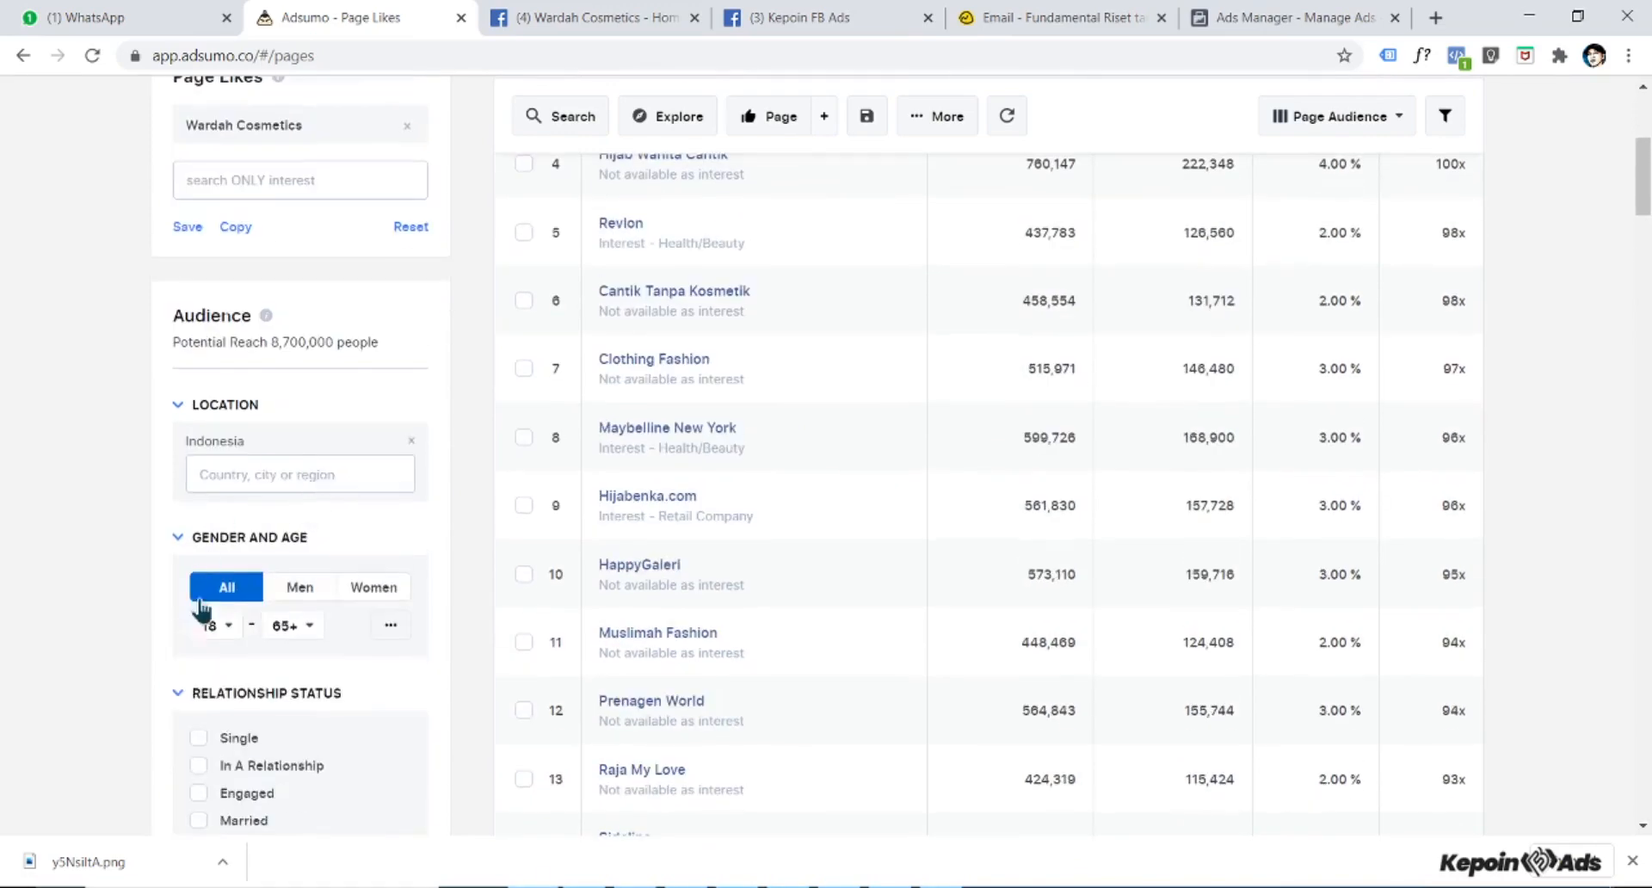
left_click(215, 628)
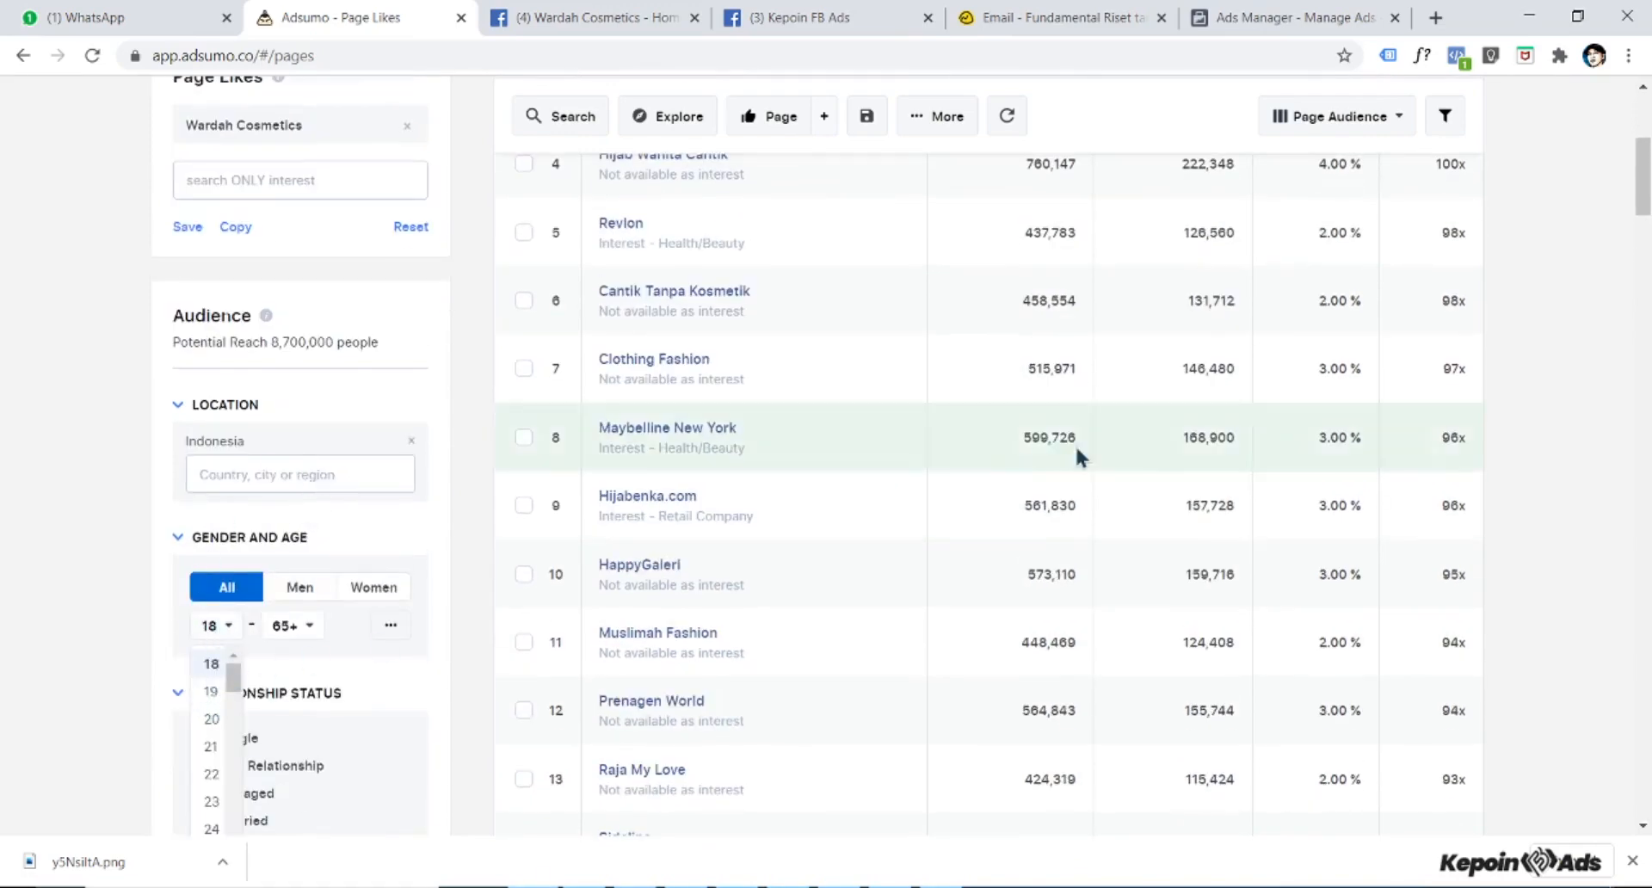
scroll(1118, 452, "up", 5)
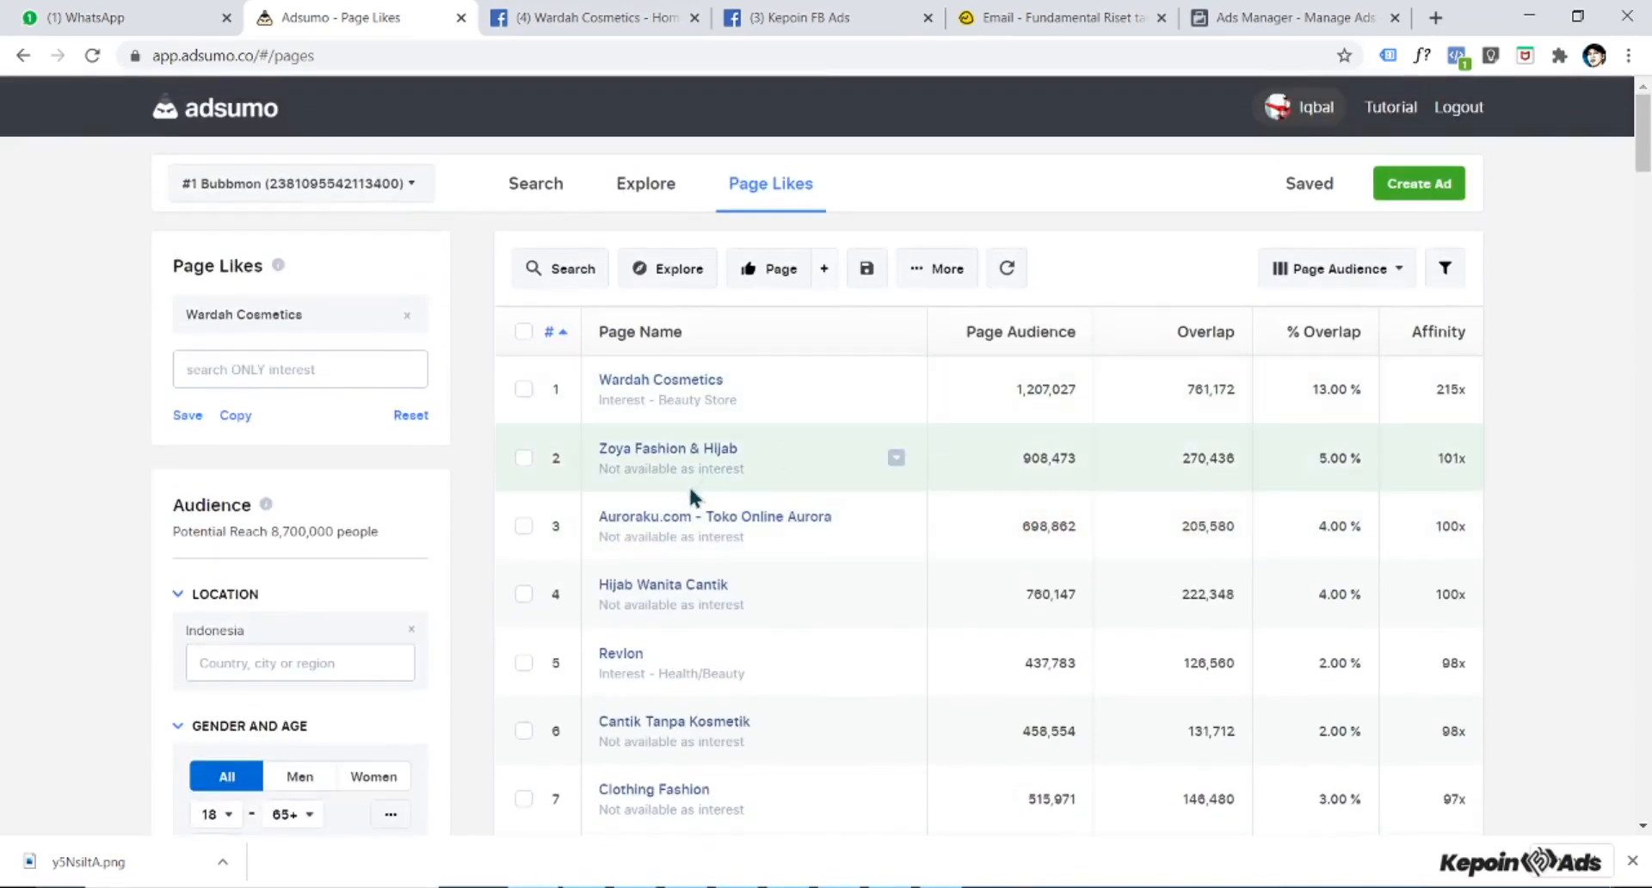
left_click(215, 821)
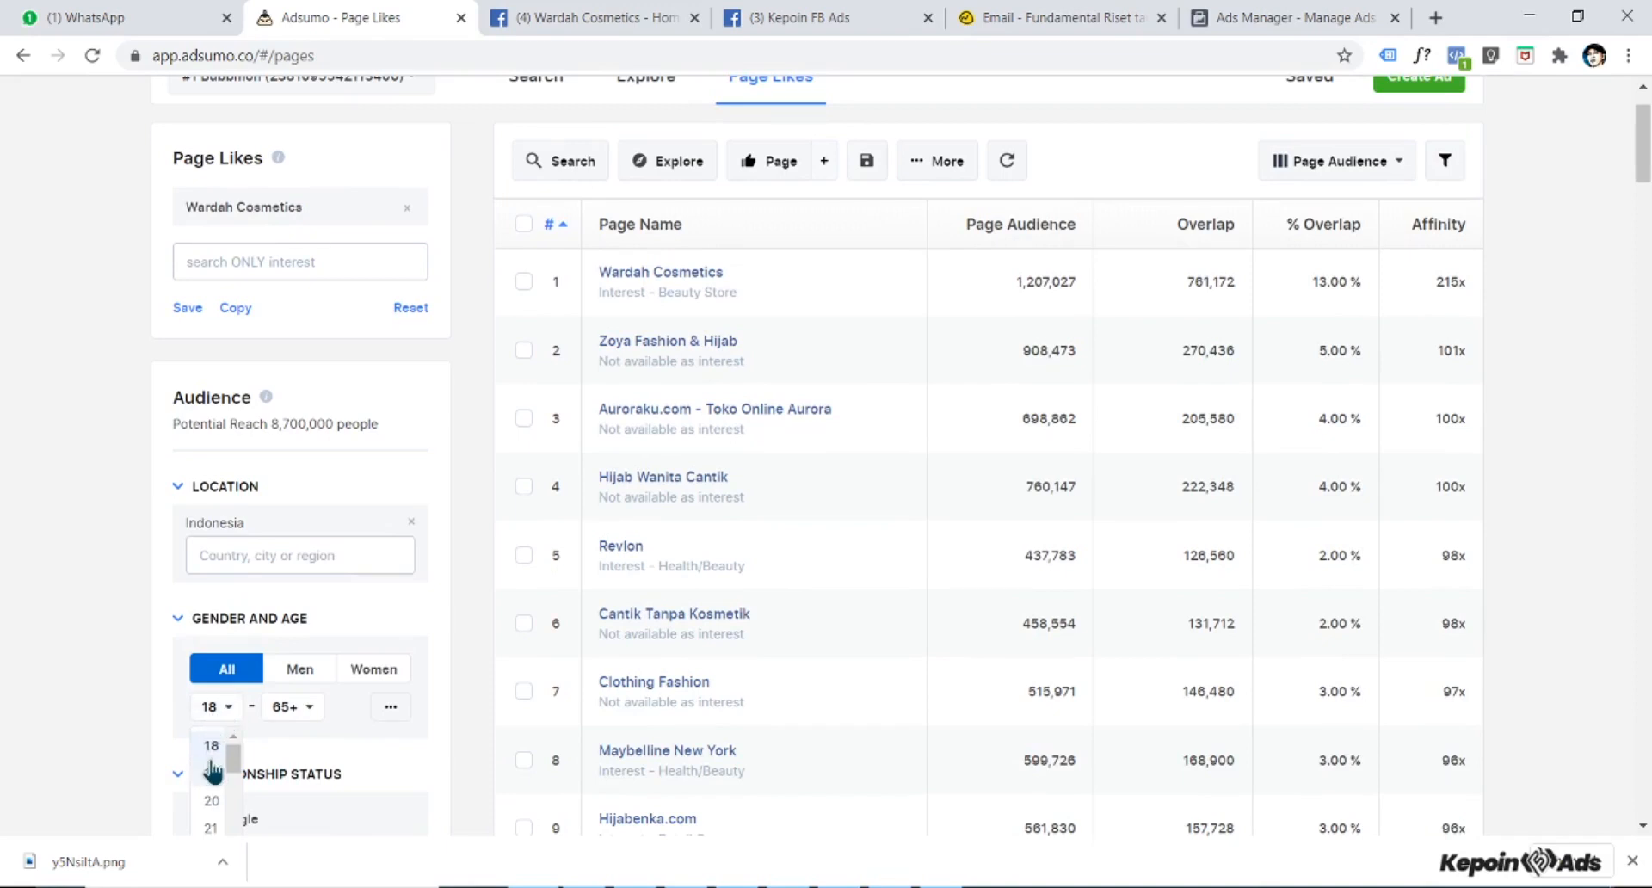
left_click(180, 715)
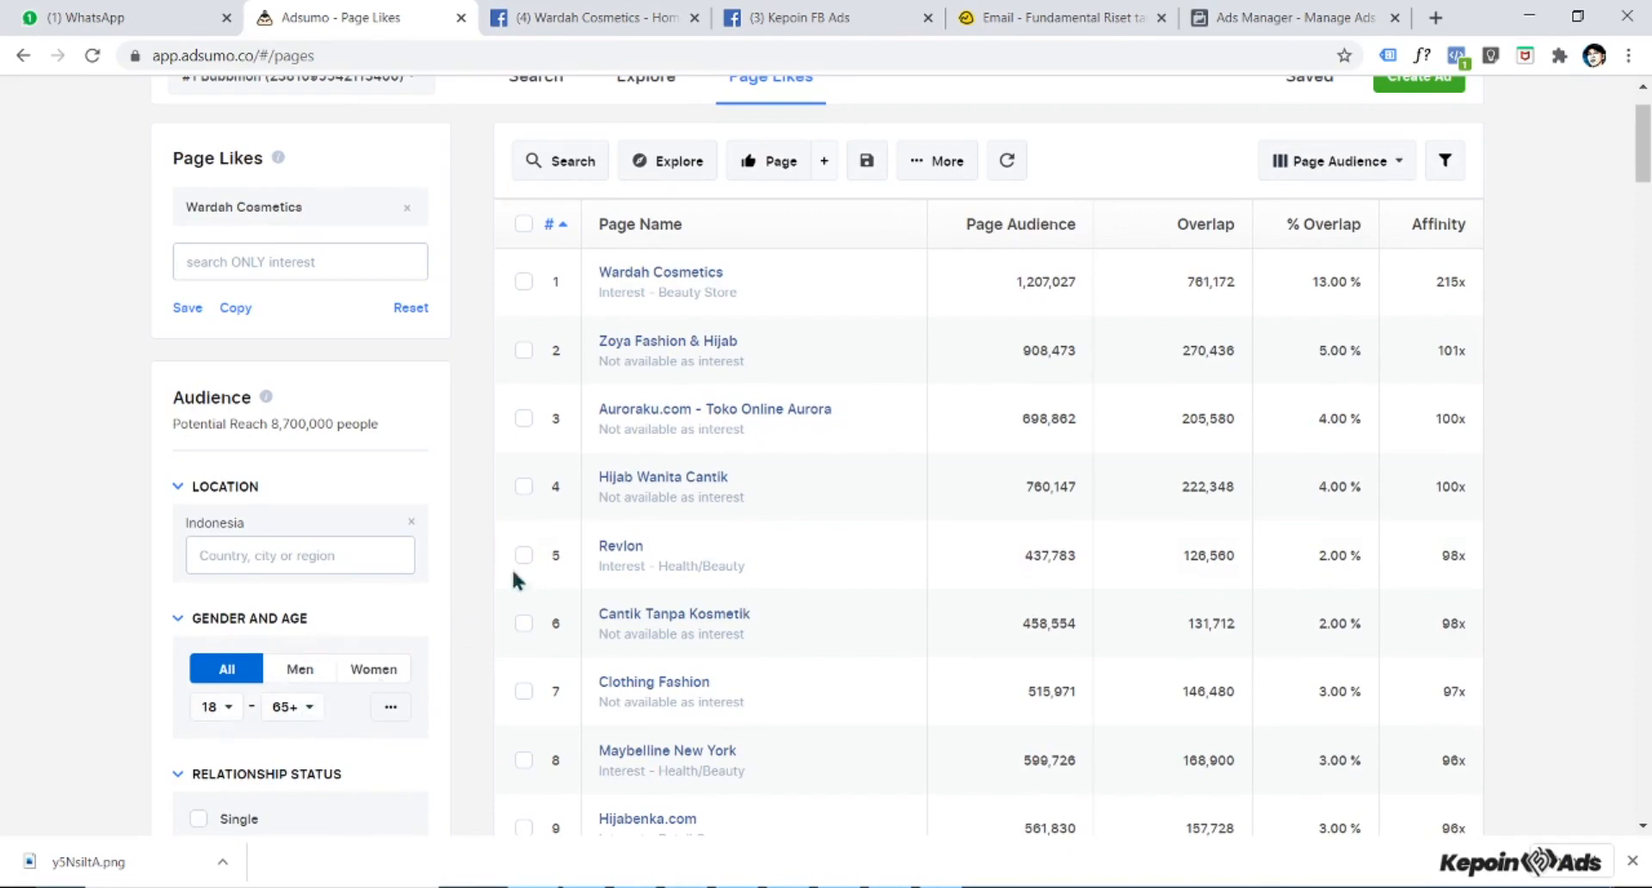
- Select the Wardah Cosmetics row and sort the page likes by Overlap in descending order
scroll(511, 572, "up", 2)
left_click(947, 400)
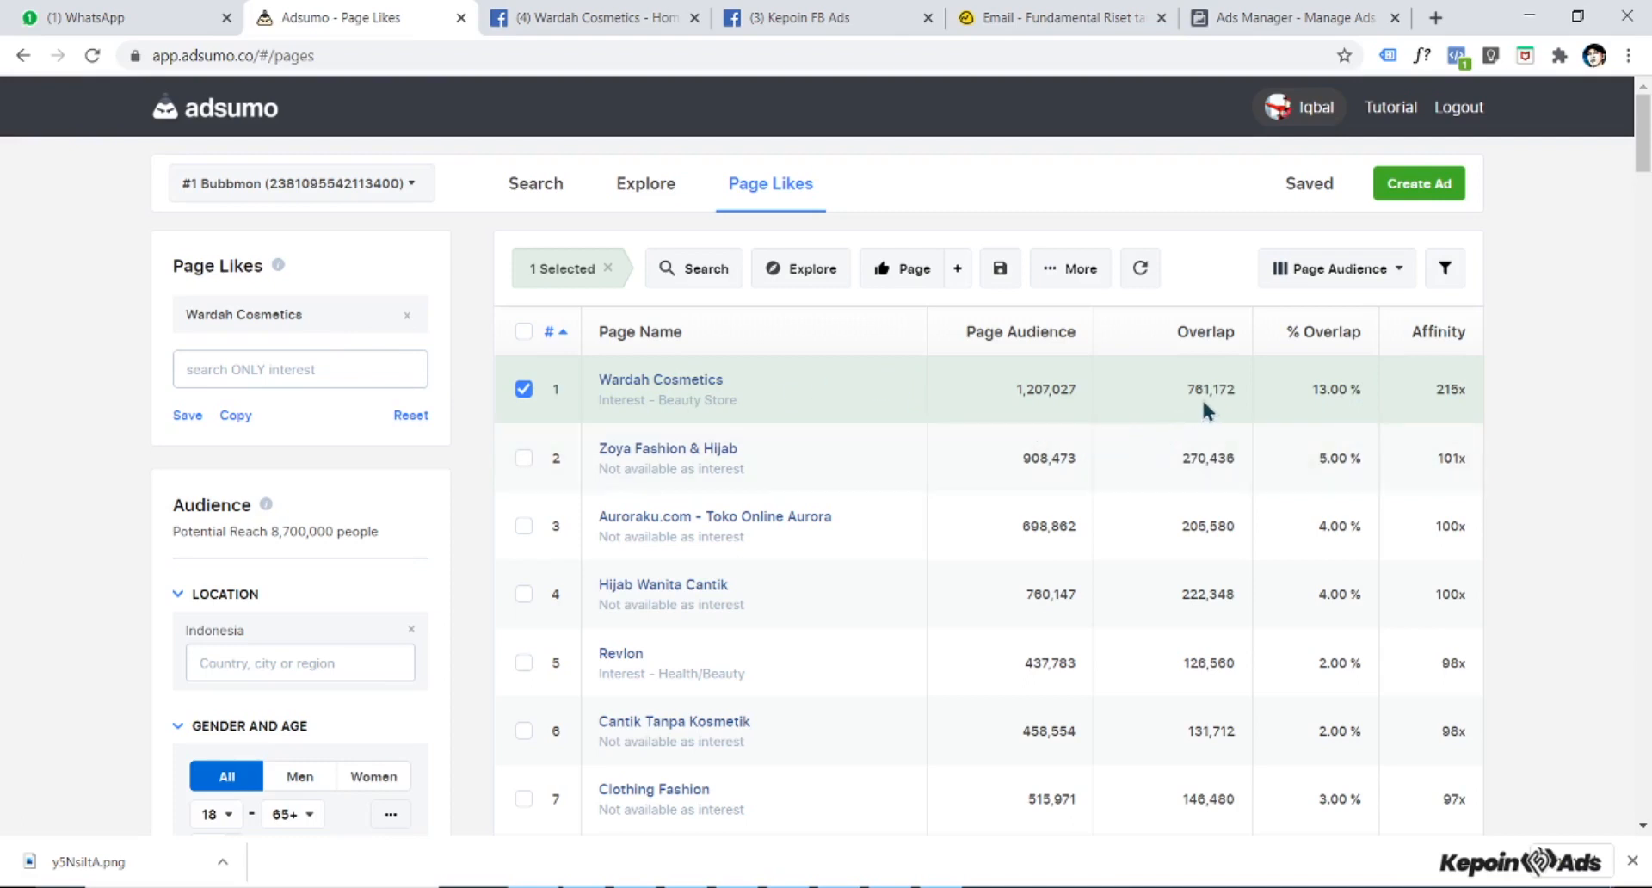
left_click(1222, 338)
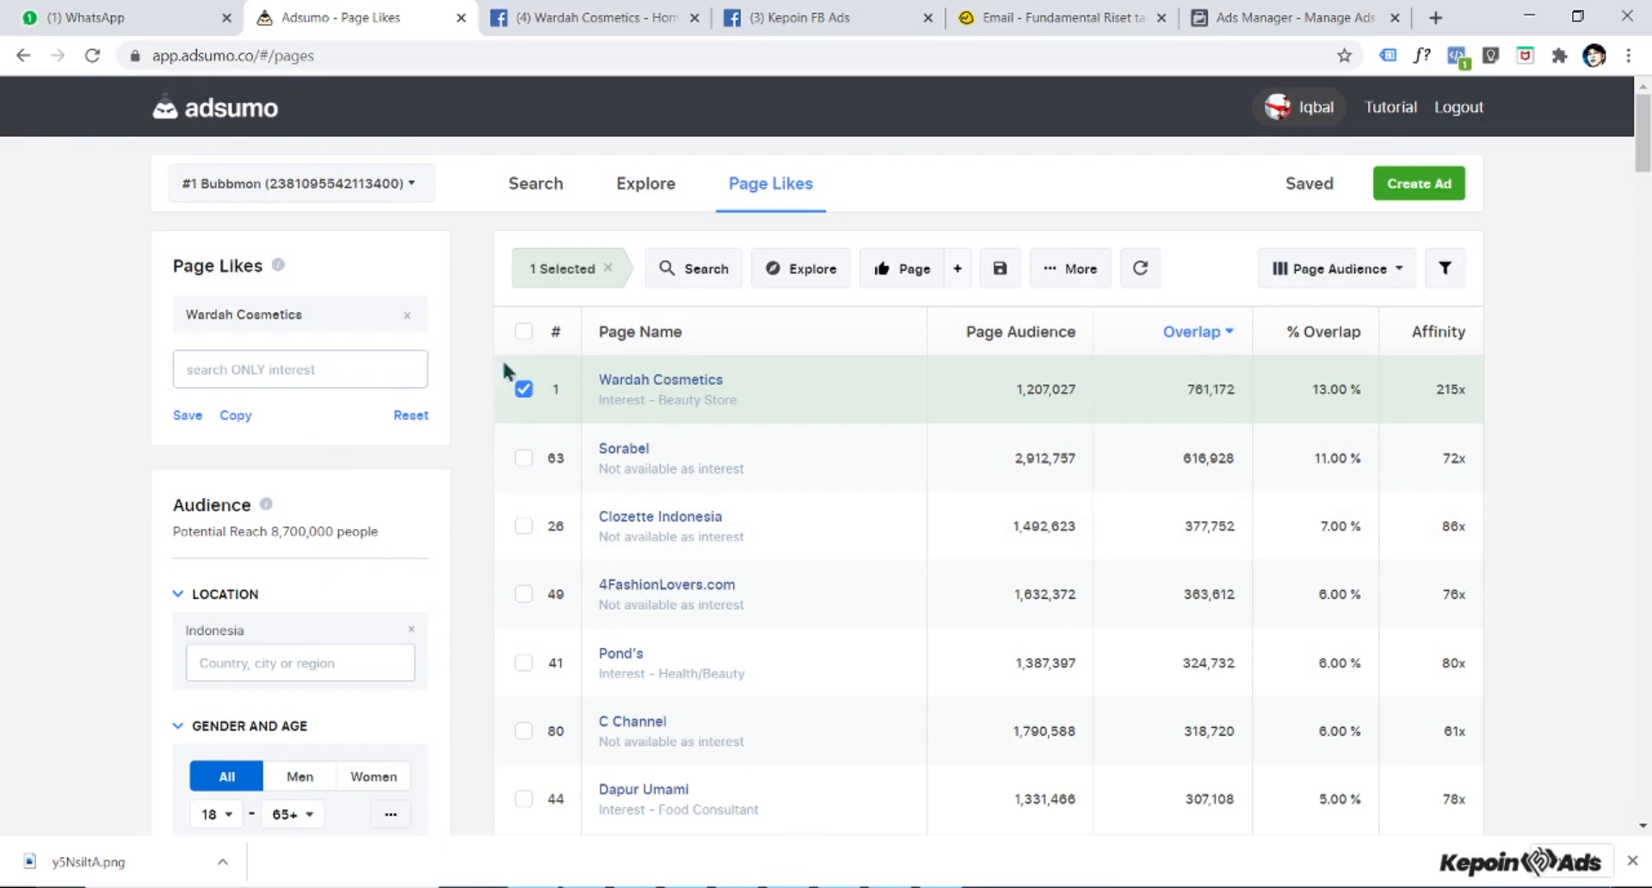
- Highlight the Wardah Cosmetics source interest and its potential reach figure to relate them to the overlap values
triple_click(288, 315)
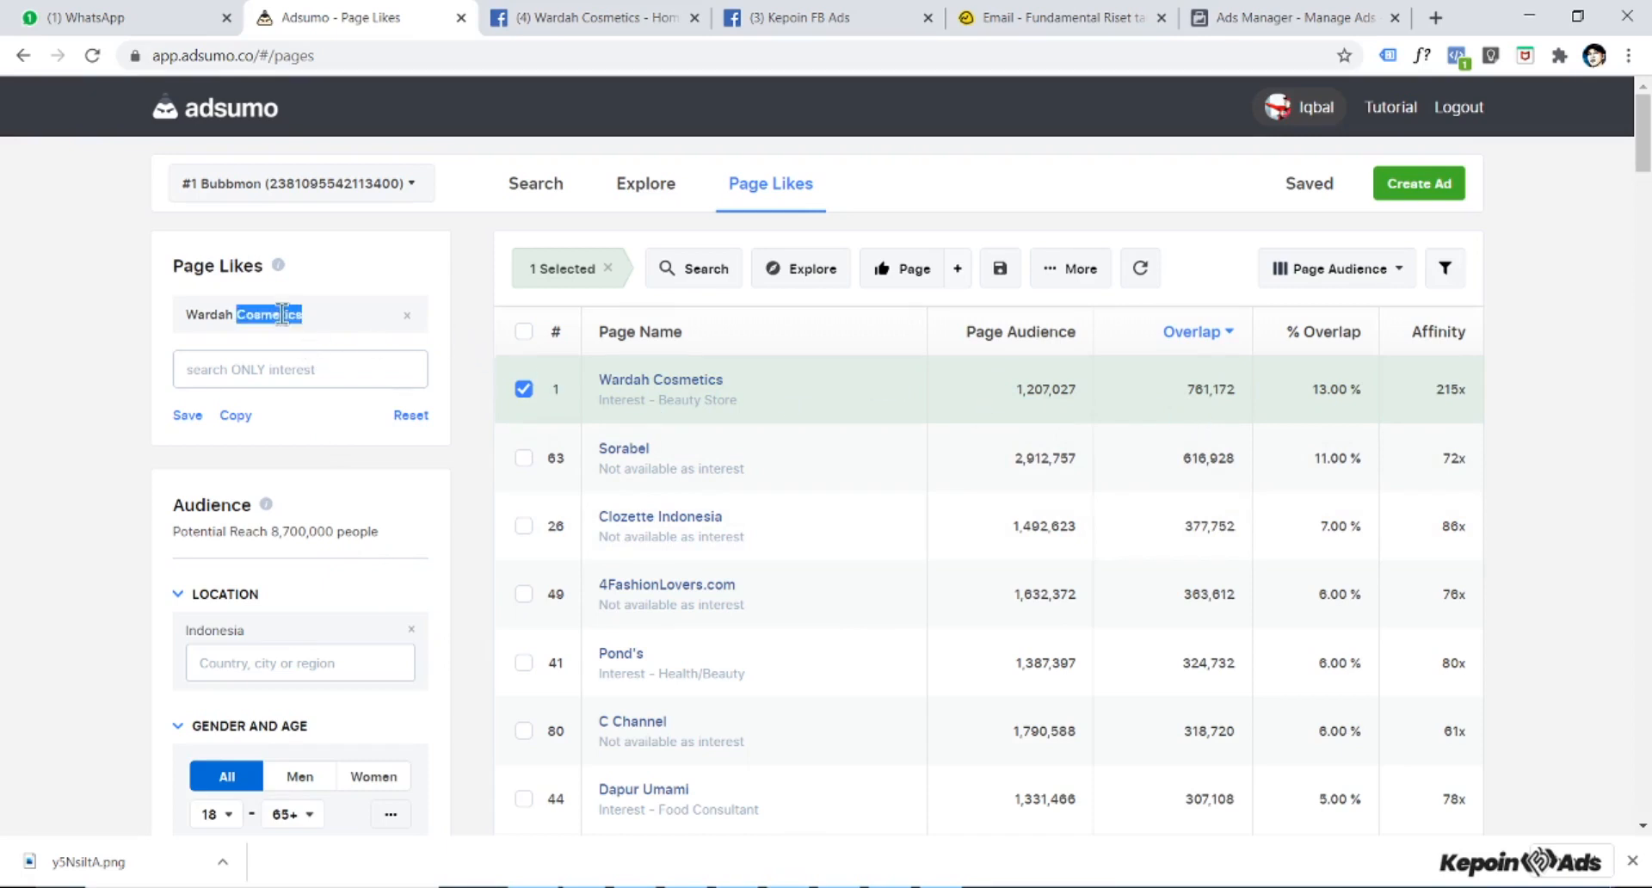
left_click(361, 327)
triple_click(264, 332)
double_click(279, 534)
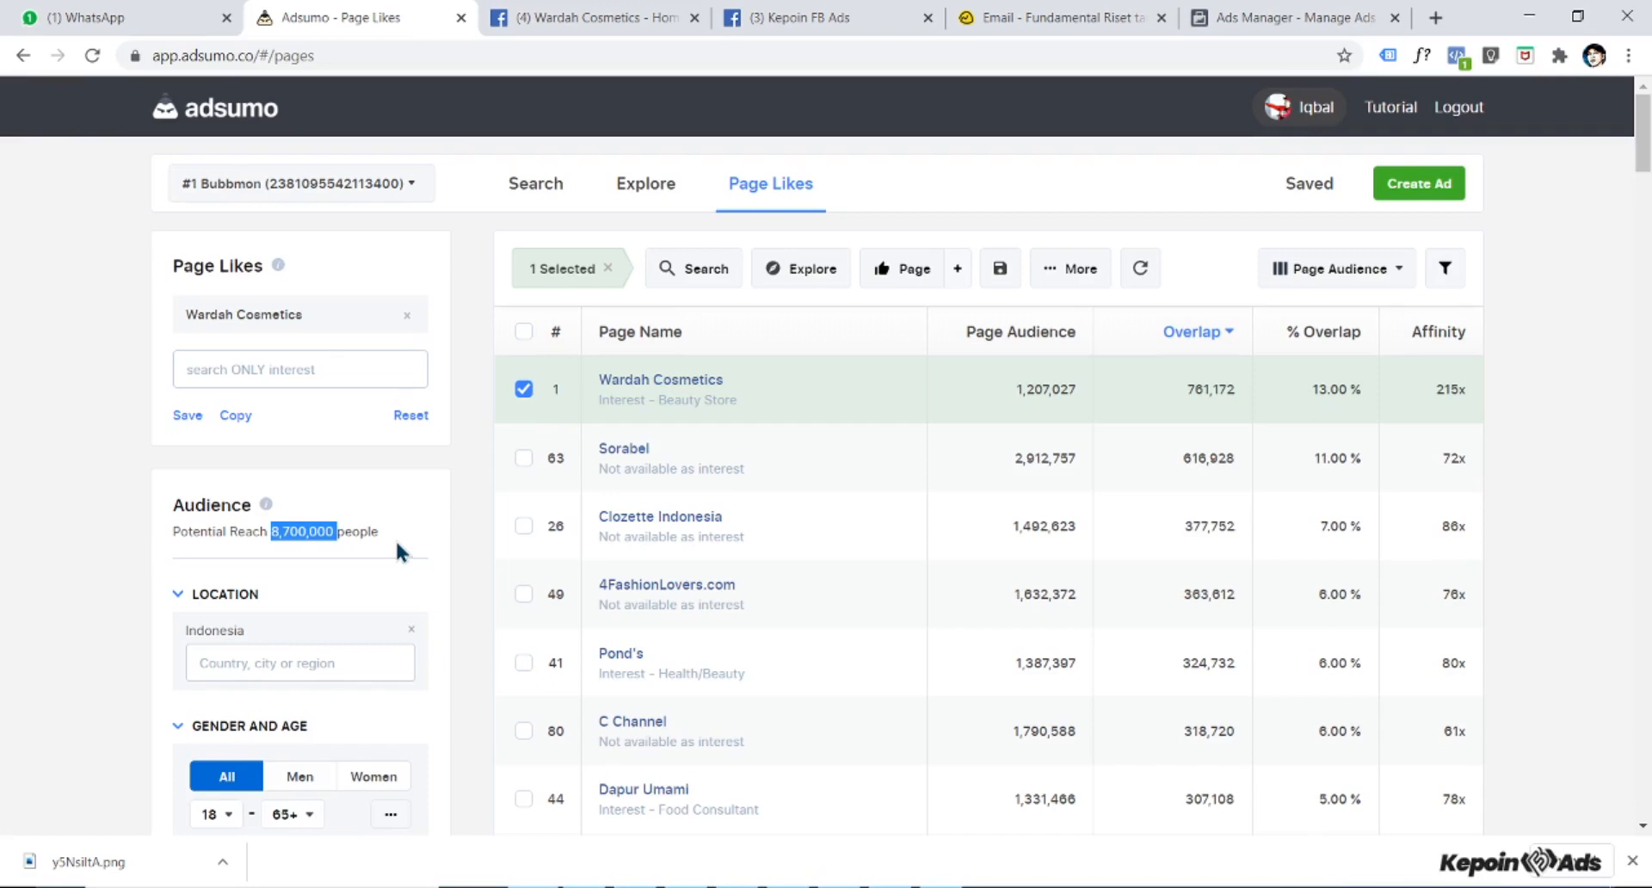
triple_click(254, 315)
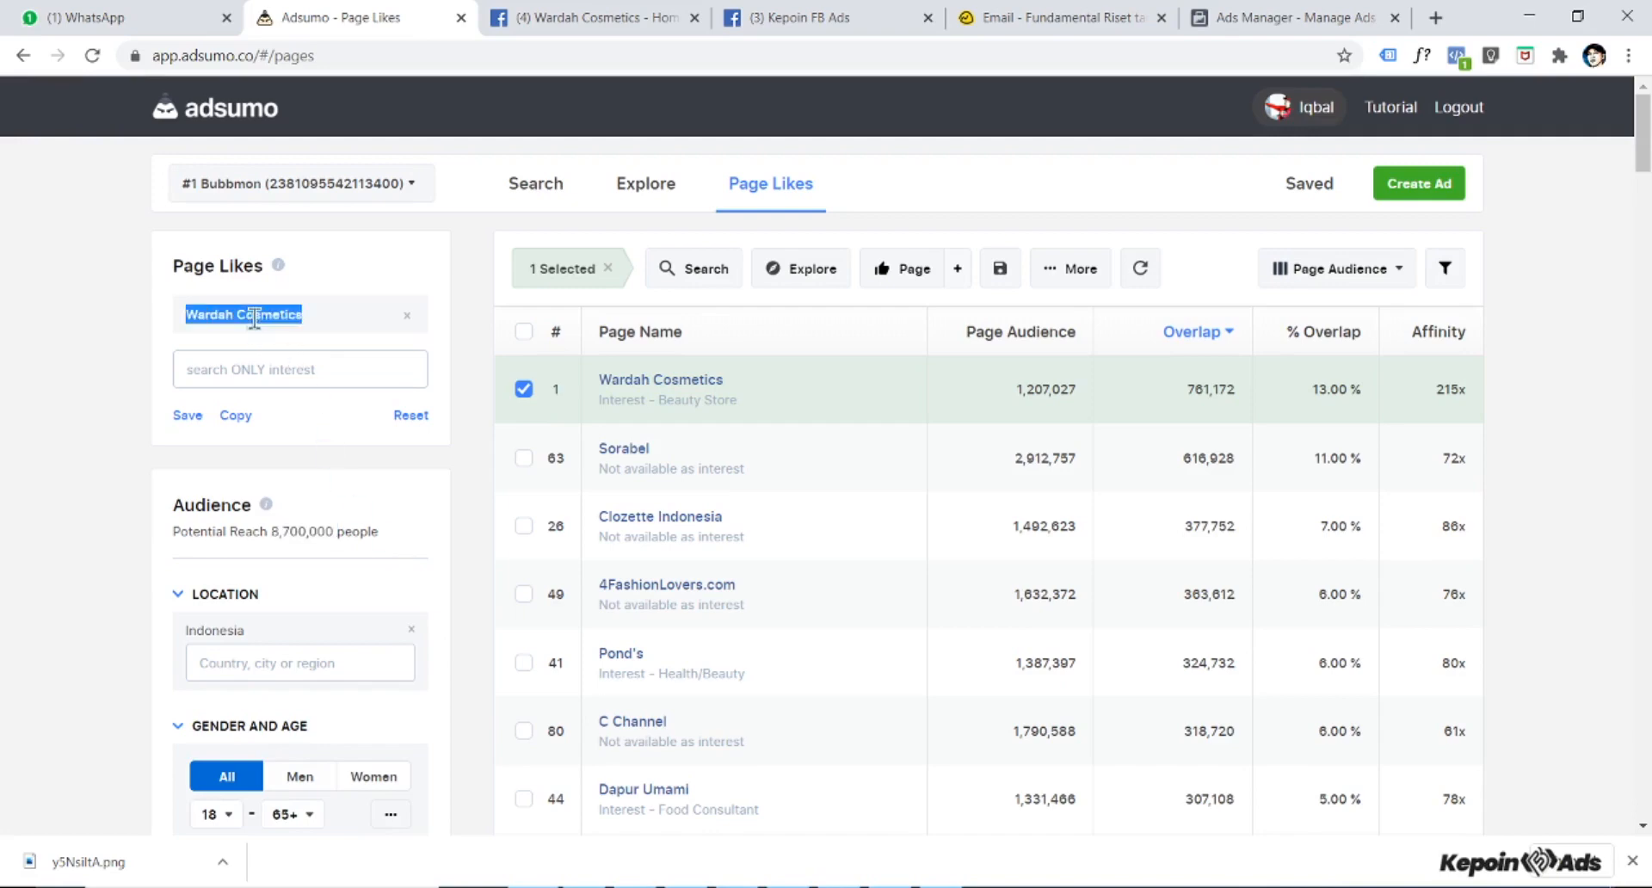